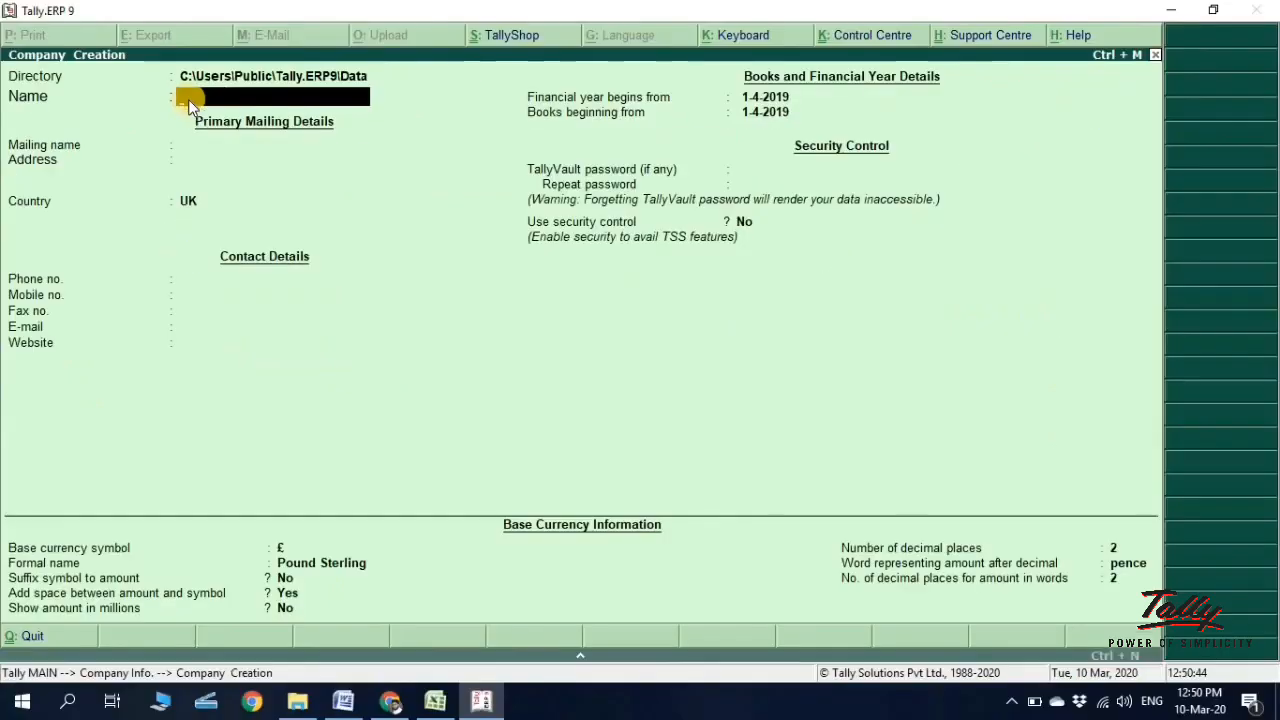
# Step: In File Explorer, make a new folder 'Tally Data' on the C: drive and open it
pyautogui.click(297, 701)
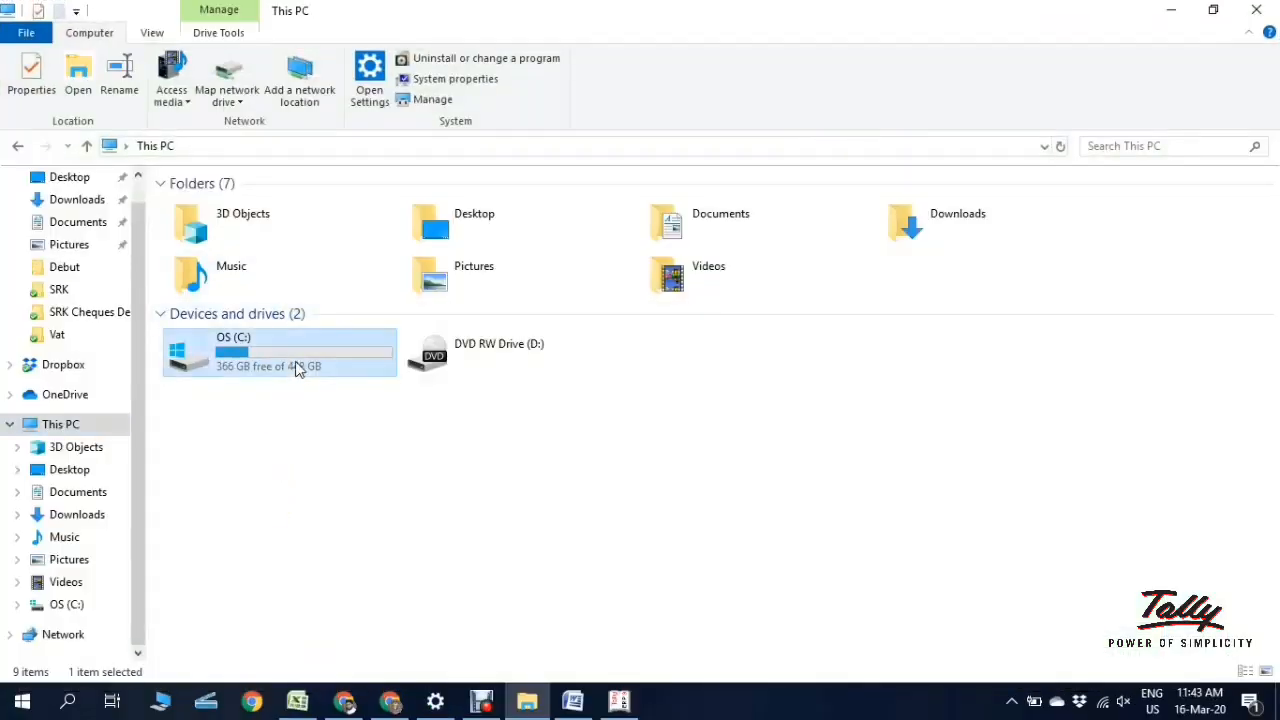
pyautogui.doubleClick(296, 367)
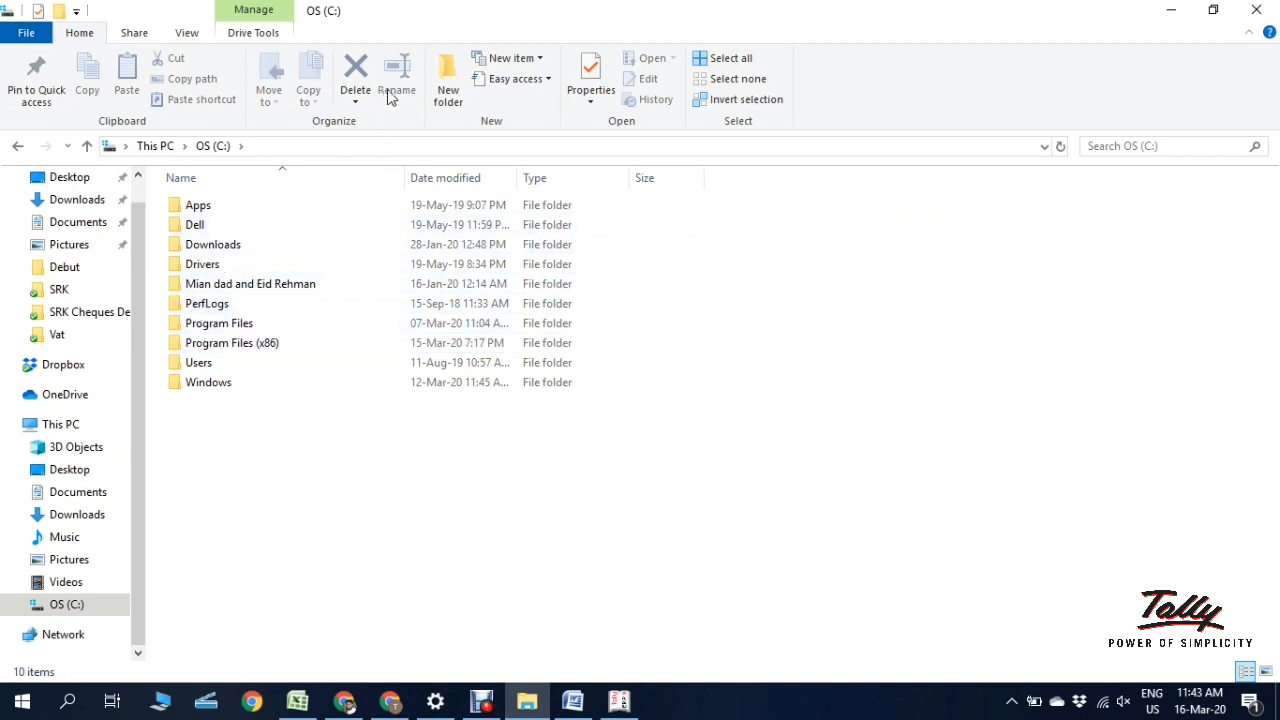
pyautogui.click(447, 90)
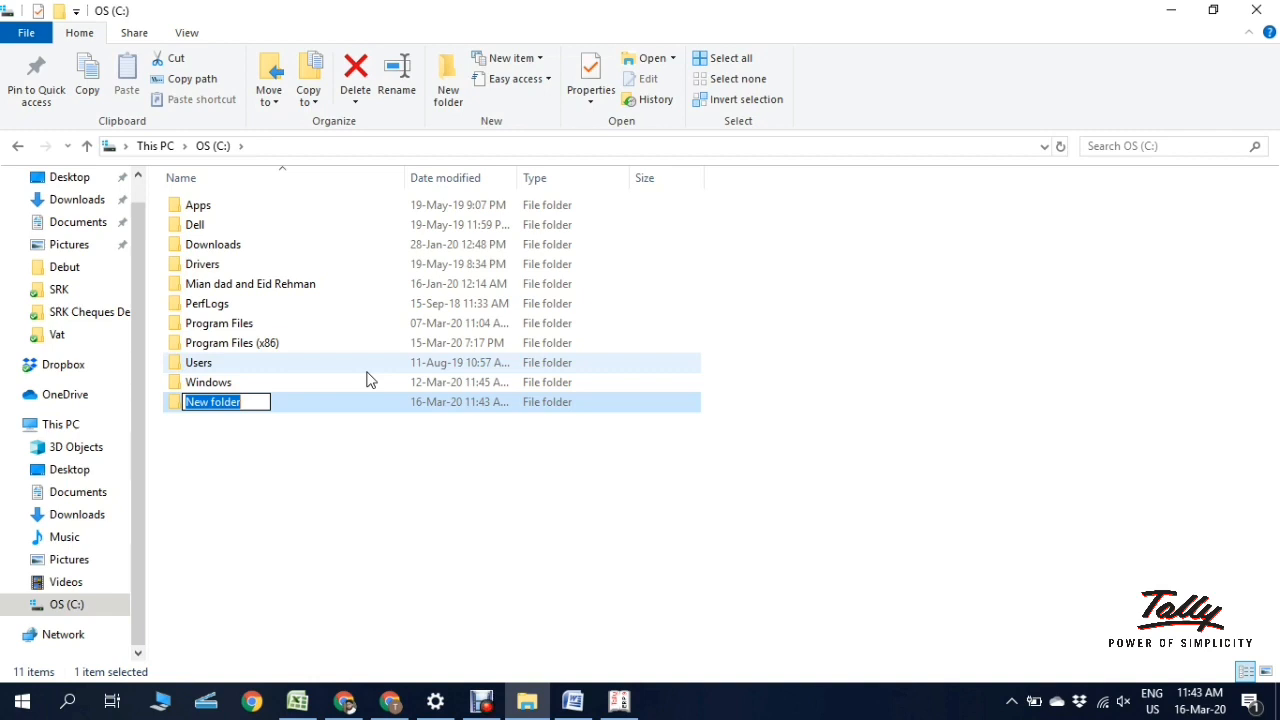
pyautogui.write('Tal')
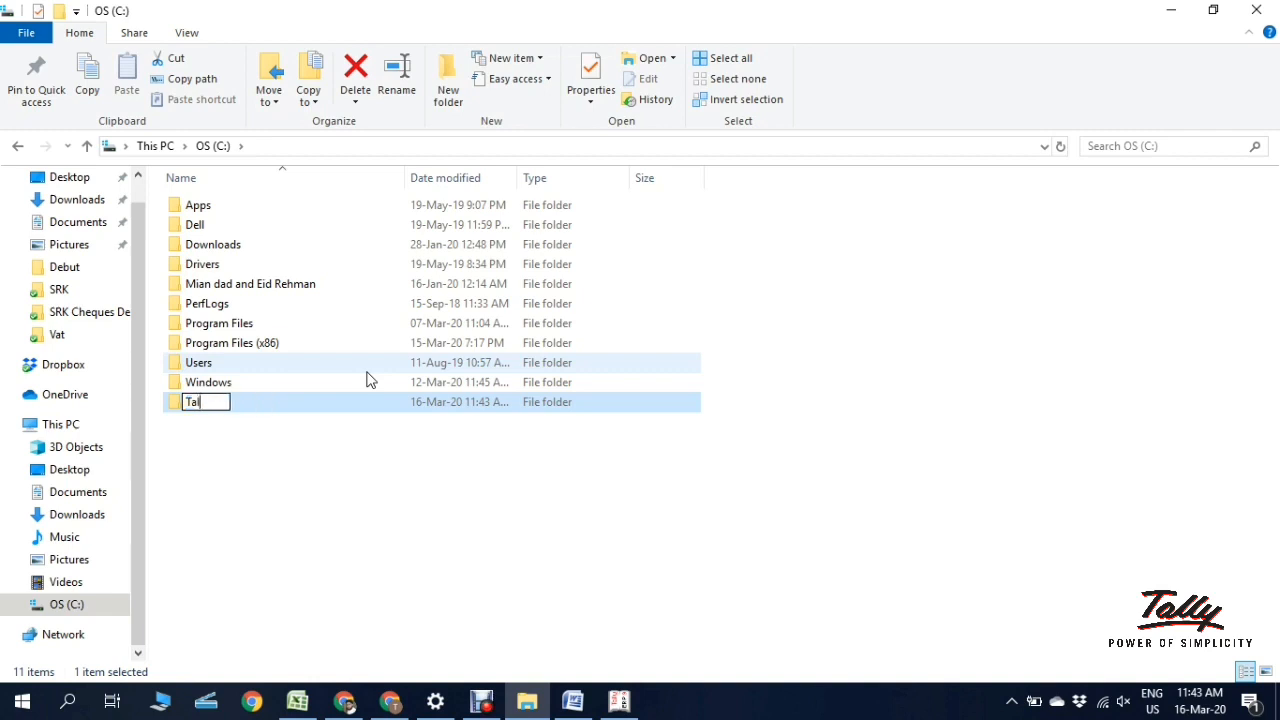
pyautogui.write('ly Data')
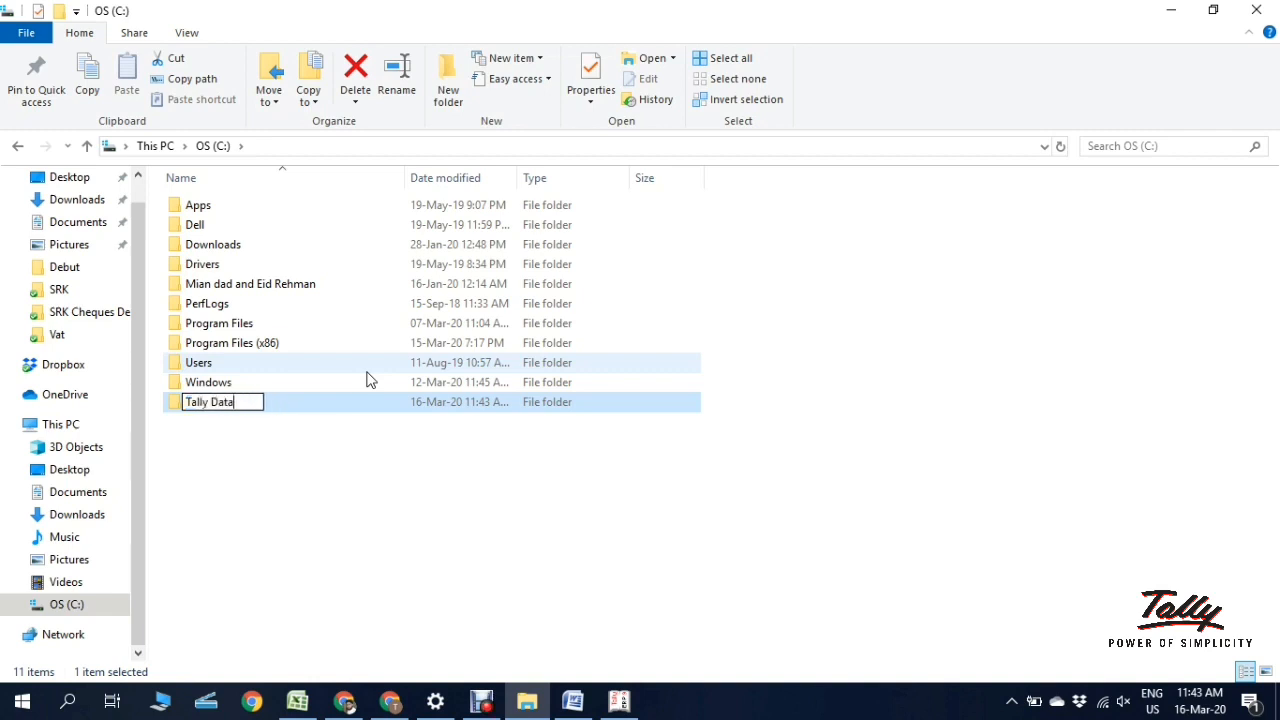
pyautogui.click(337, 528)
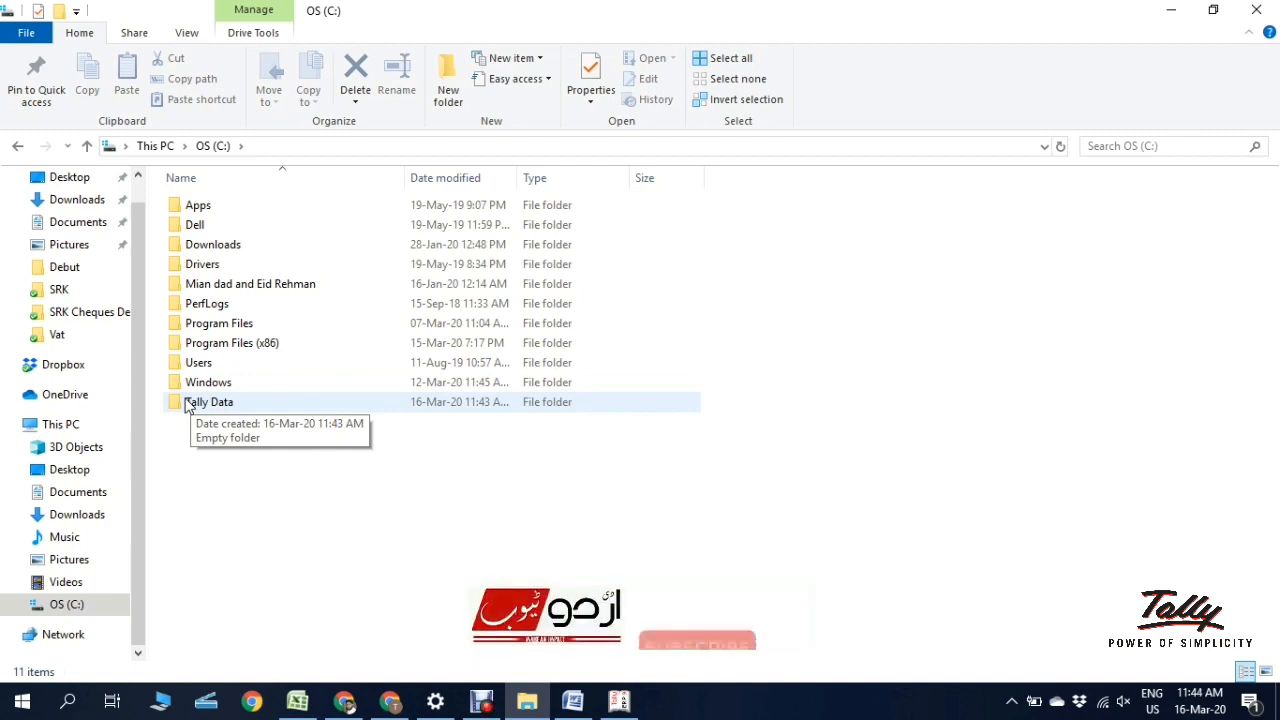
pyautogui.doubleClick(180, 405)
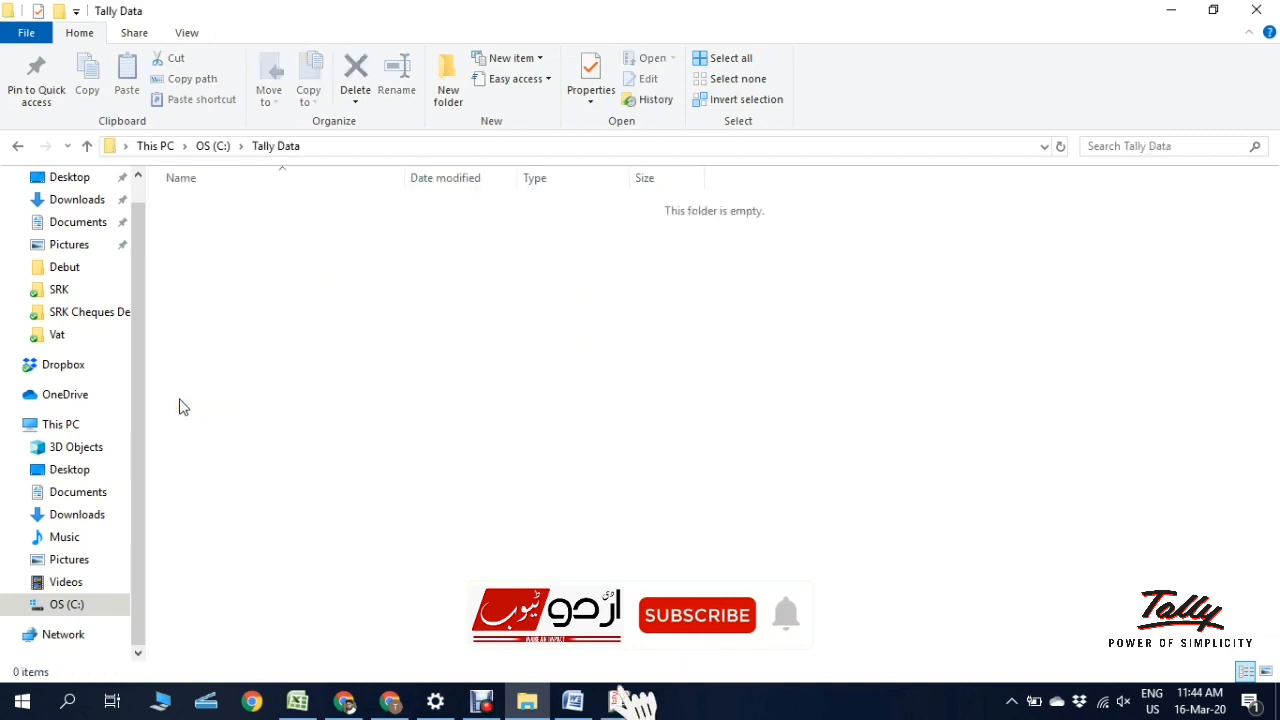
# Step: Copy the folder path C:\Tally Data from the address bar and switch back to Tally
pyautogui.click(365, 152)
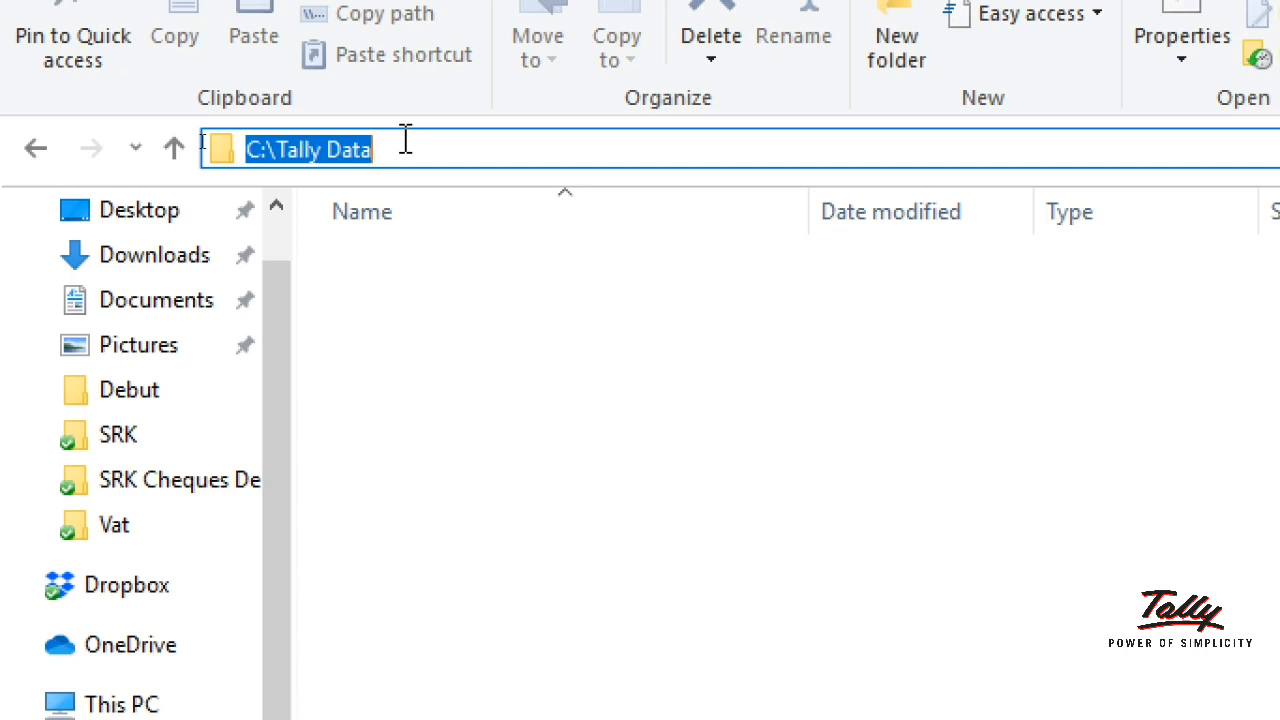
pyautogui.hotkey('ctrl', 'c')
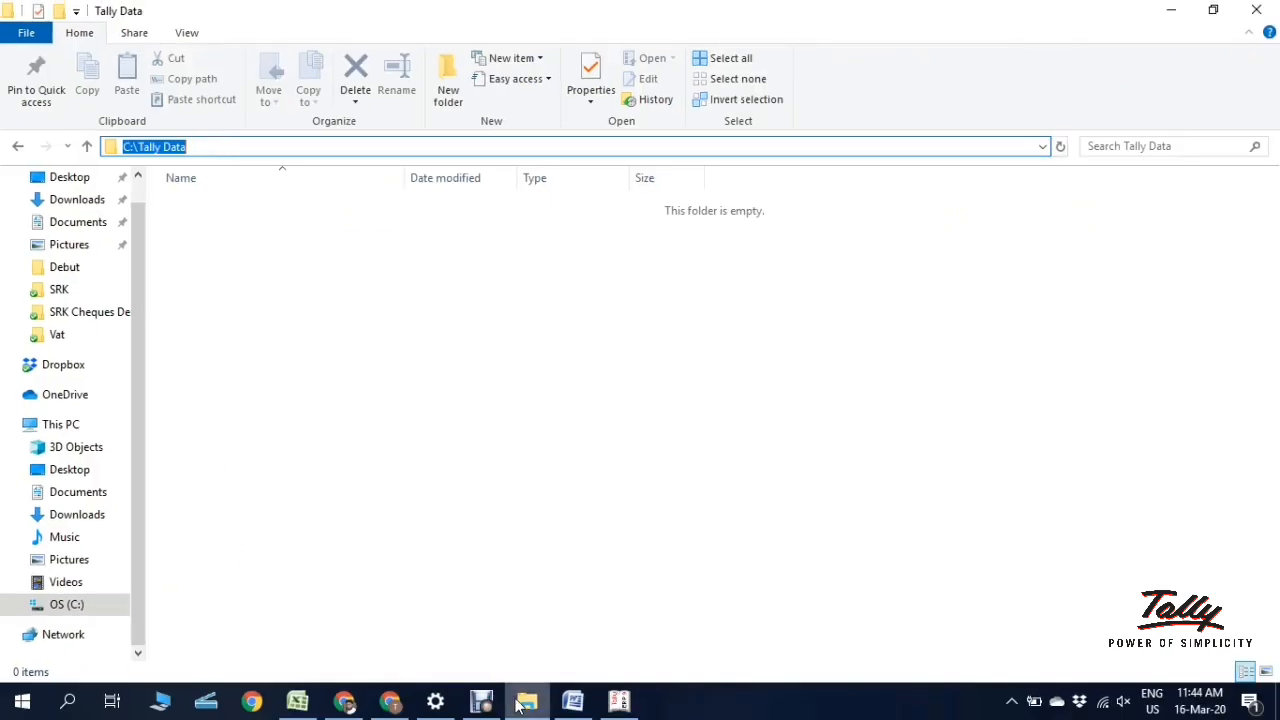
pyautogui.click(619, 700)
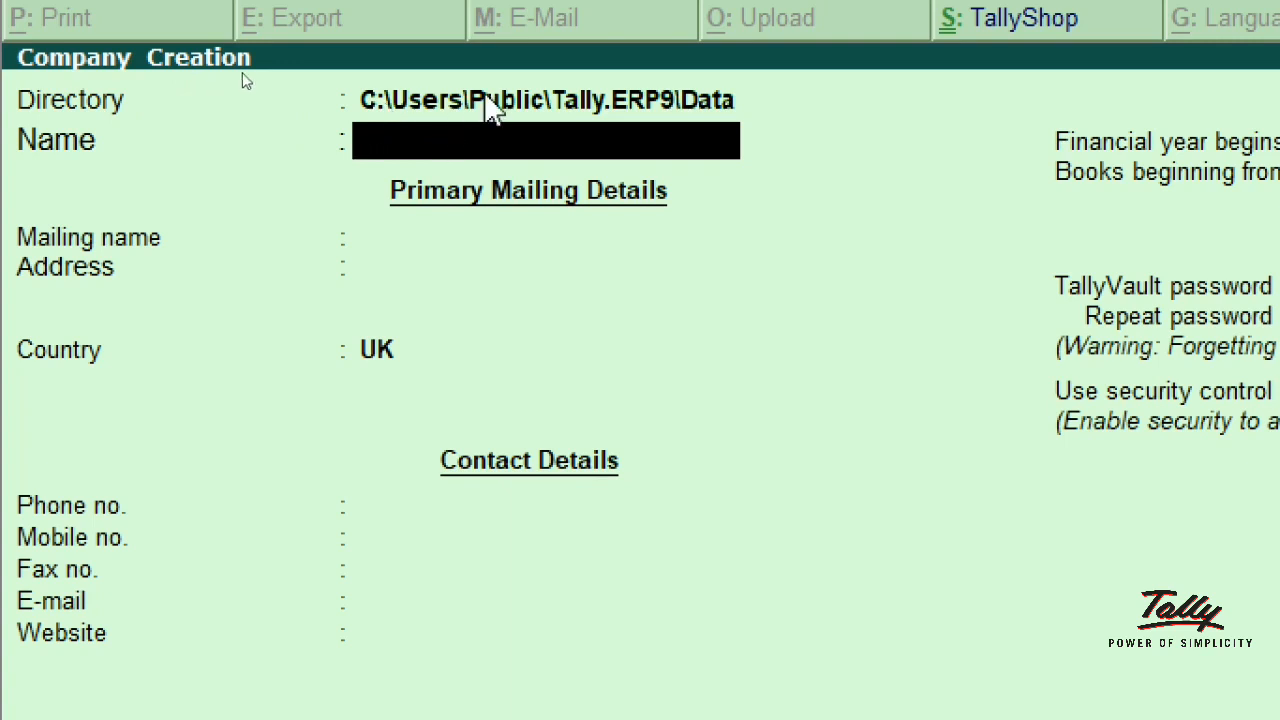
# Step: Replace the default Directory path with the pasted C:\Tally Data
pyautogui.press('BackSpace')
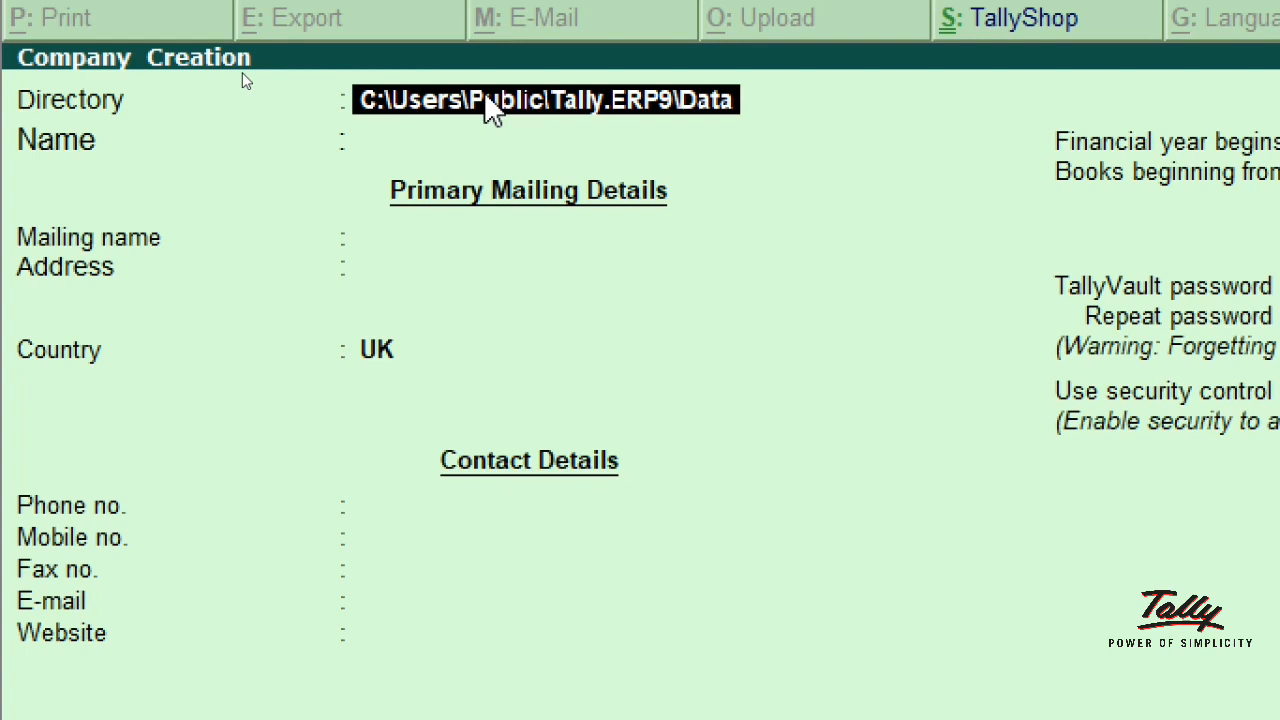
pyautogui.press('BackSpace')
pyautogui.press('BackSpace')
pyautogui.press('BackSpace')
pyautogui.press('BackSpace')
pyautogui.press('BackSpace')
pyautogui.press('BackSpace')
pyautogui.press('BackSpace')
pyautogui.press('BackSpace')
pyautogui.press('BackSpace')
pyautogui.press('BackSpace')
pyautogui.press('BackSpace')
pyautogui.press('BackSpace')
pyautogui.press('BackSpace')
pyautogui.press('BackSpace')
pyautogui.press('BackSpace')
pyautogui.press('BackSpace')
pyautogui.press('BackSpace')
pyautogui.press('BackSpace')
pyautogui.press('BackSpace')
pyautogui.press('BackSpace')
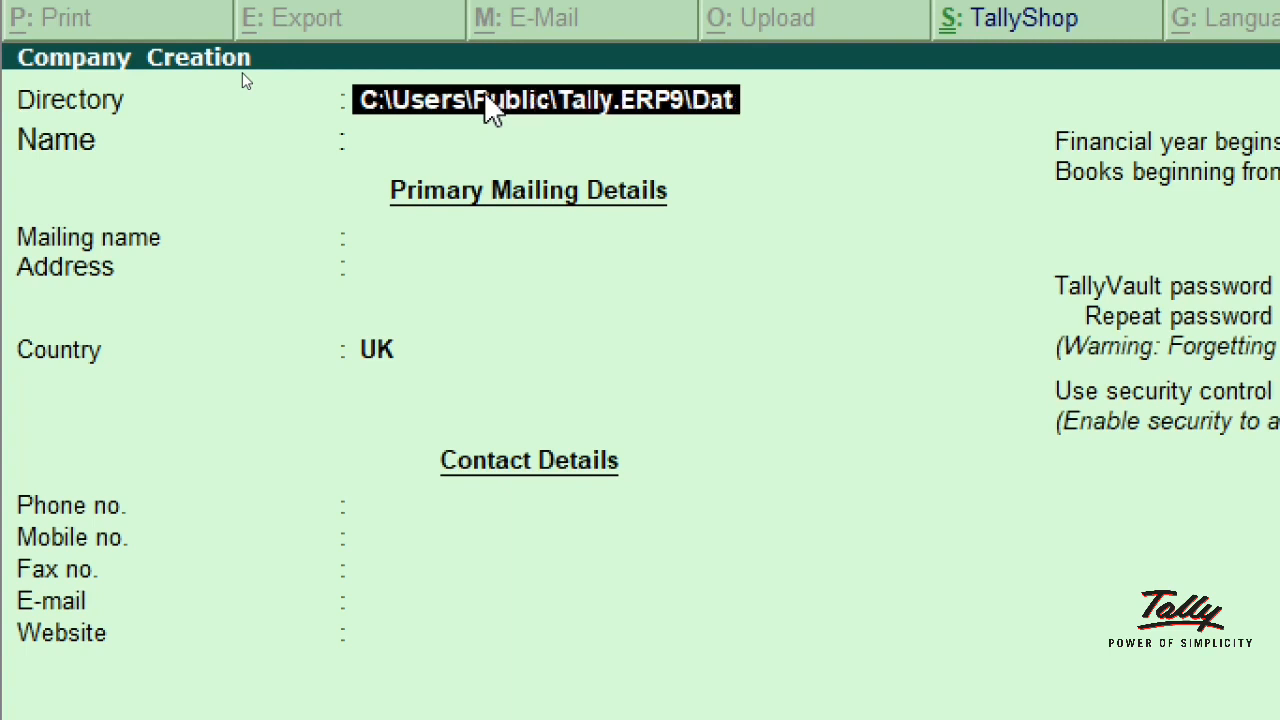
pyautogui.press('BackSpace')
pyautogui.press('BackSpace')
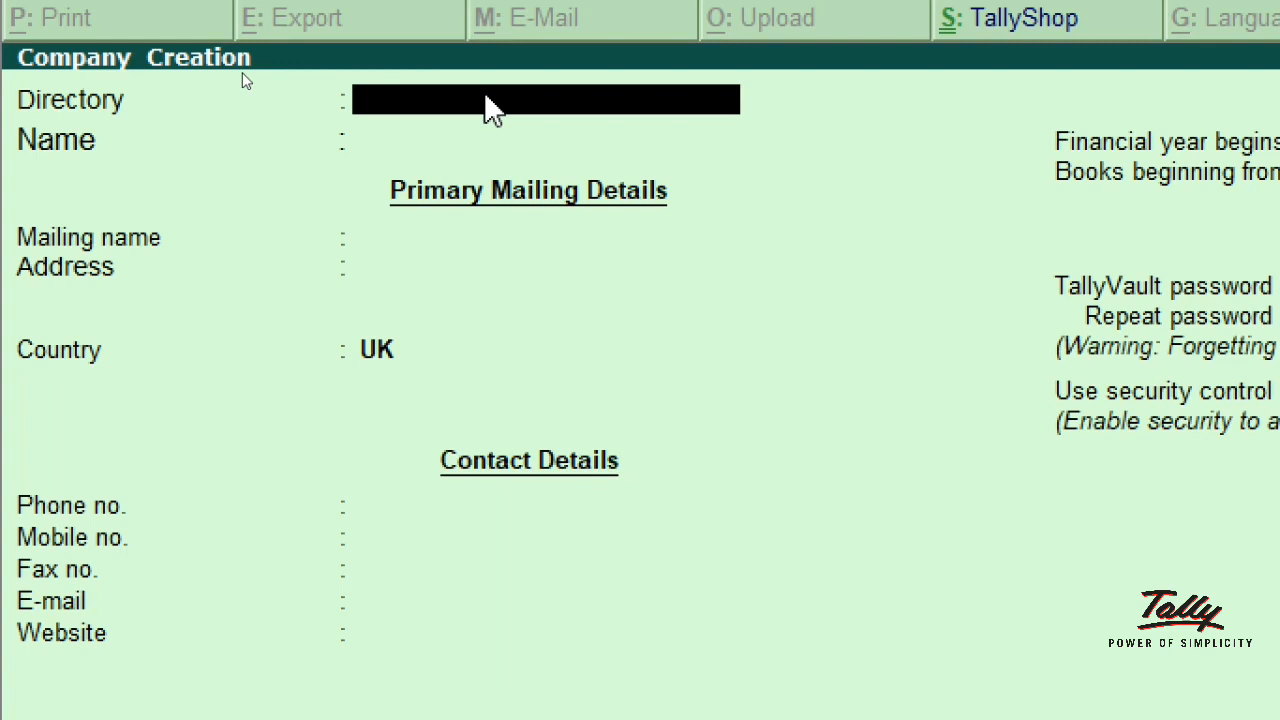
pyautogui.hotkey('ctrl', 'alt', 'v')
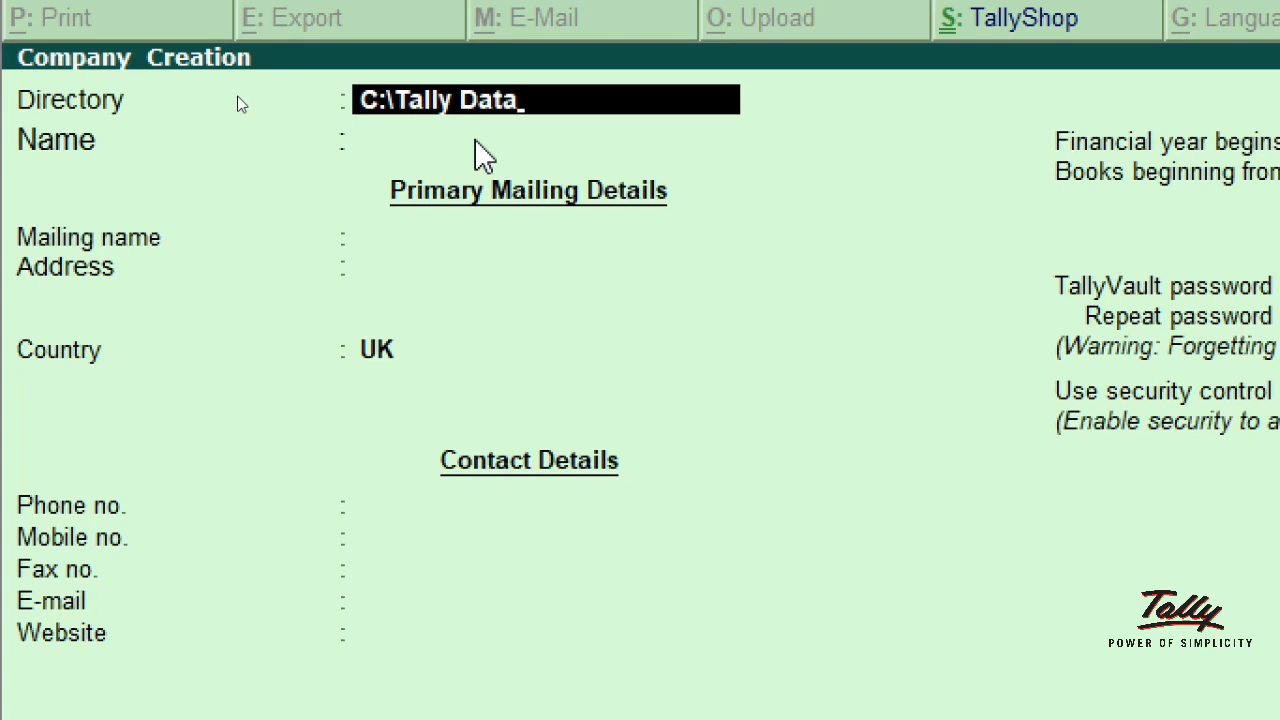
# Step: Enter 'Asad Trading LLC' as the company name so it carries into Mailing name
pyautogui.press('Return')
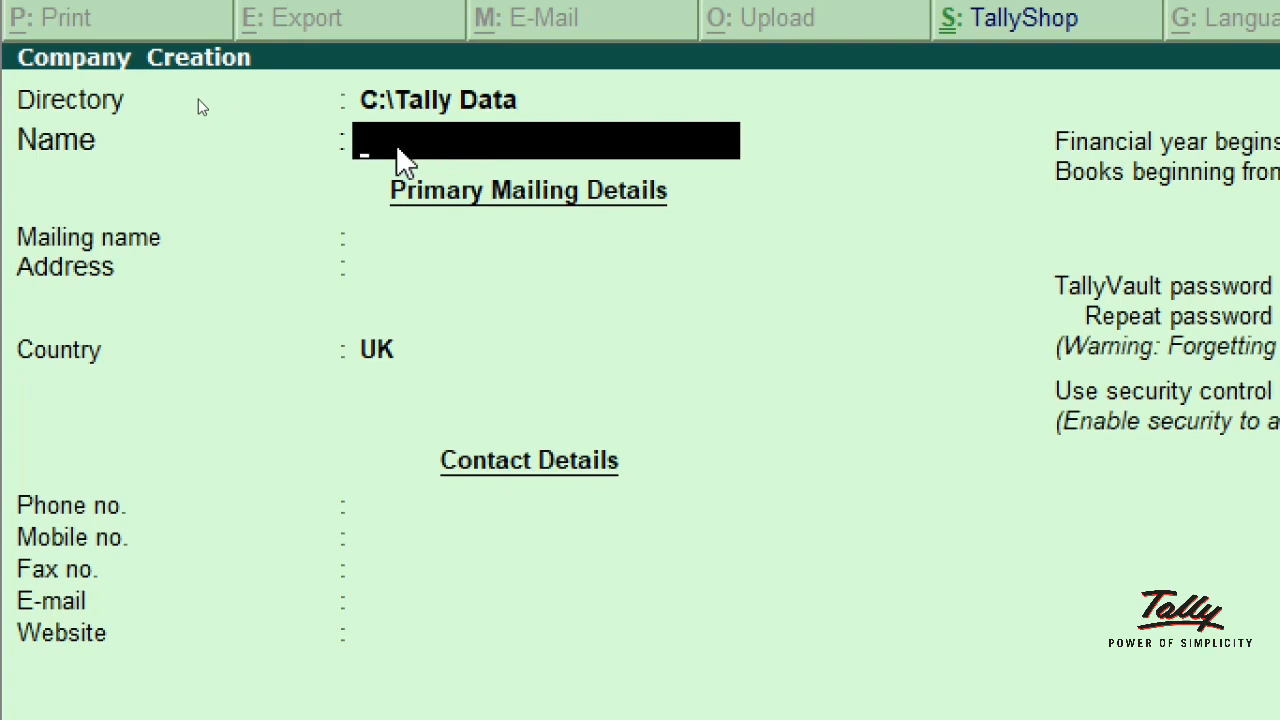
pyautogui.write('Asad')
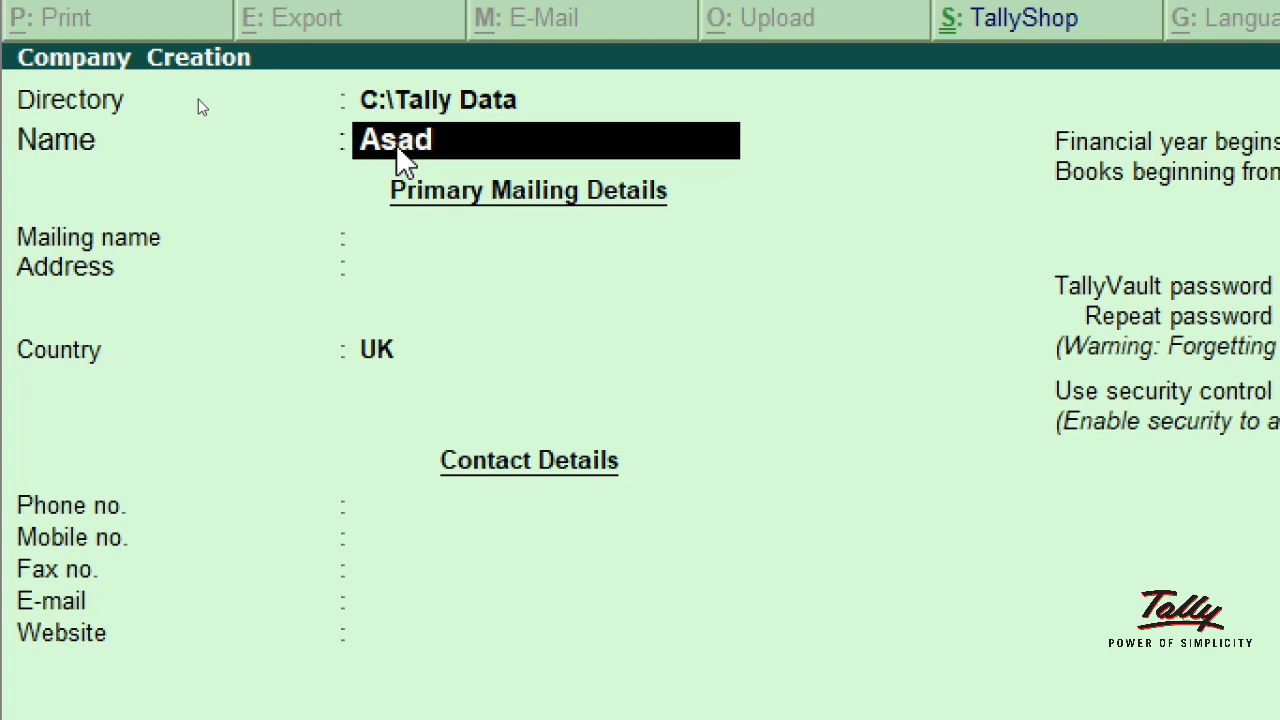
pyautogui.write(' Tradi')
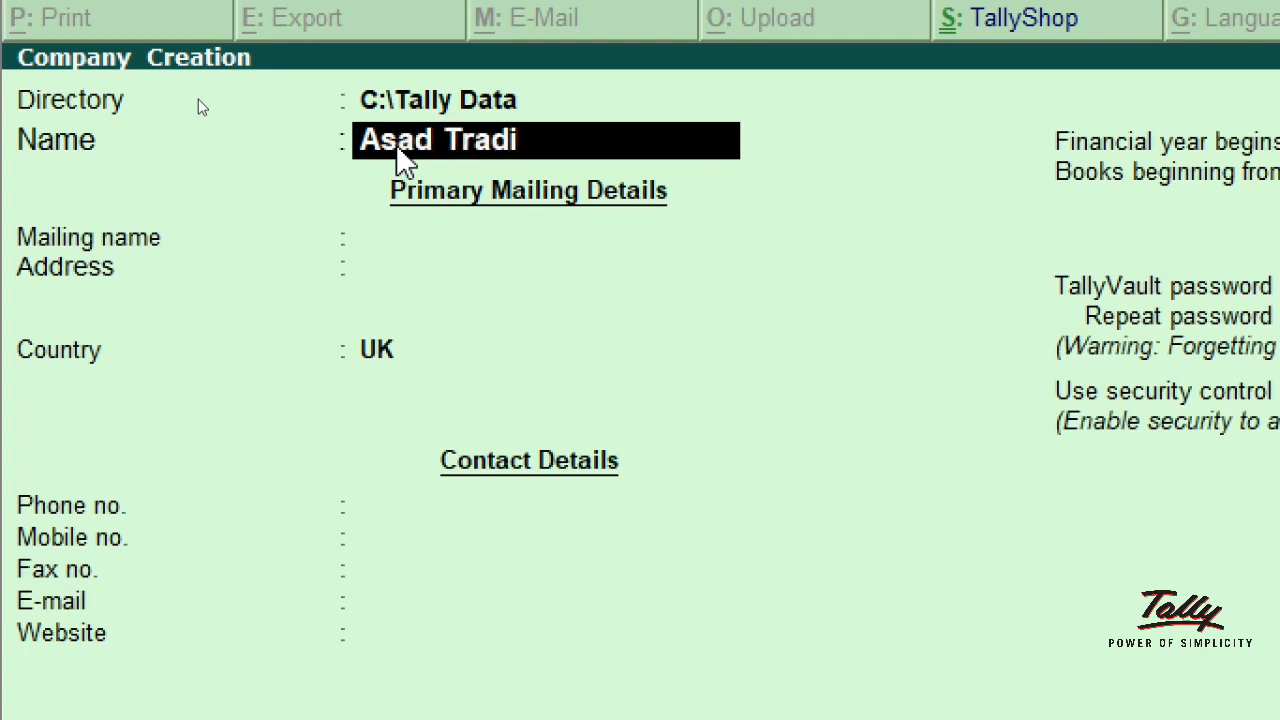
pyautogui.write('ng LLC')
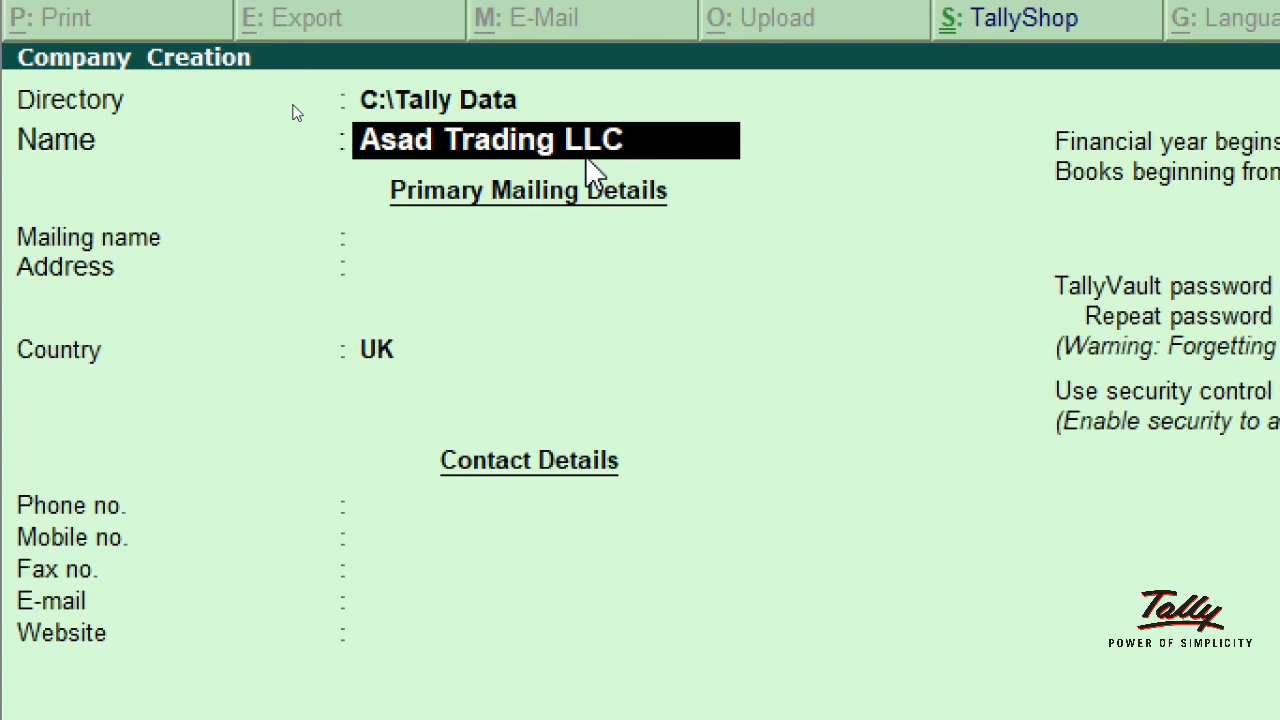
pyautogui.press('Return')
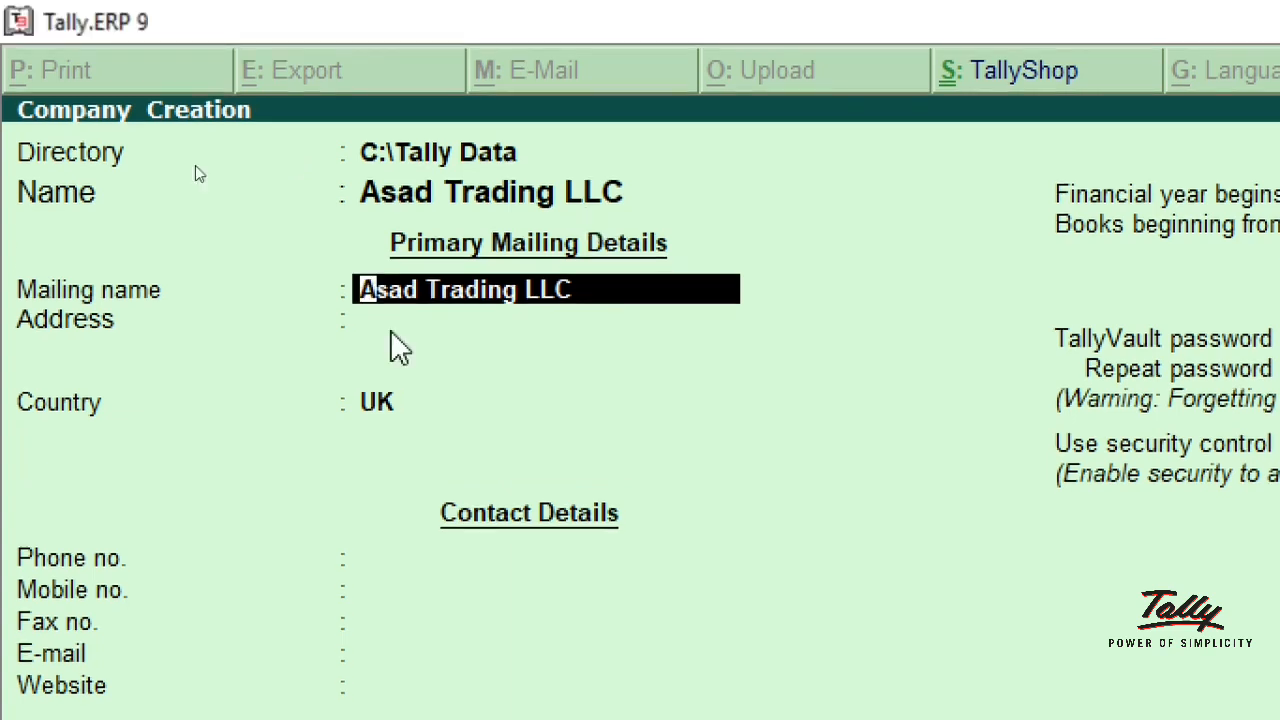
# Step: Keep the mailing name and enter the company's street address on the first address line
pyautogui.press('Return')
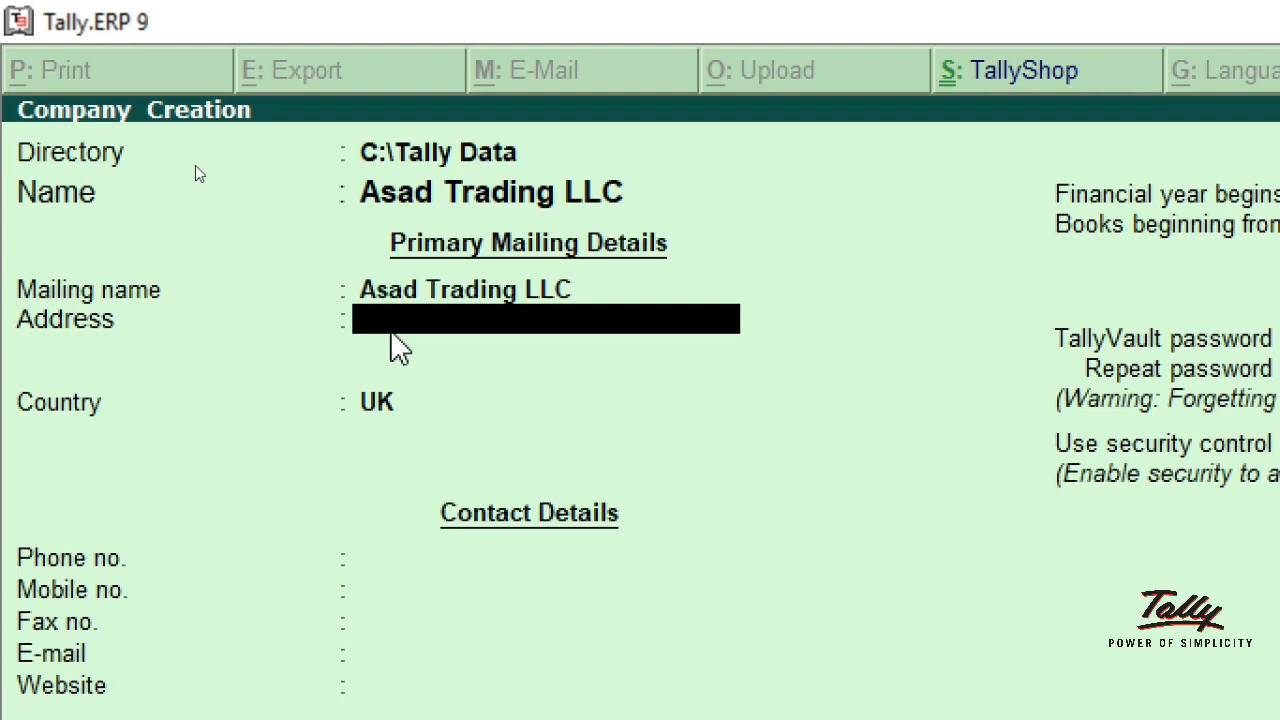
pyautogui.write('502, Dubai')
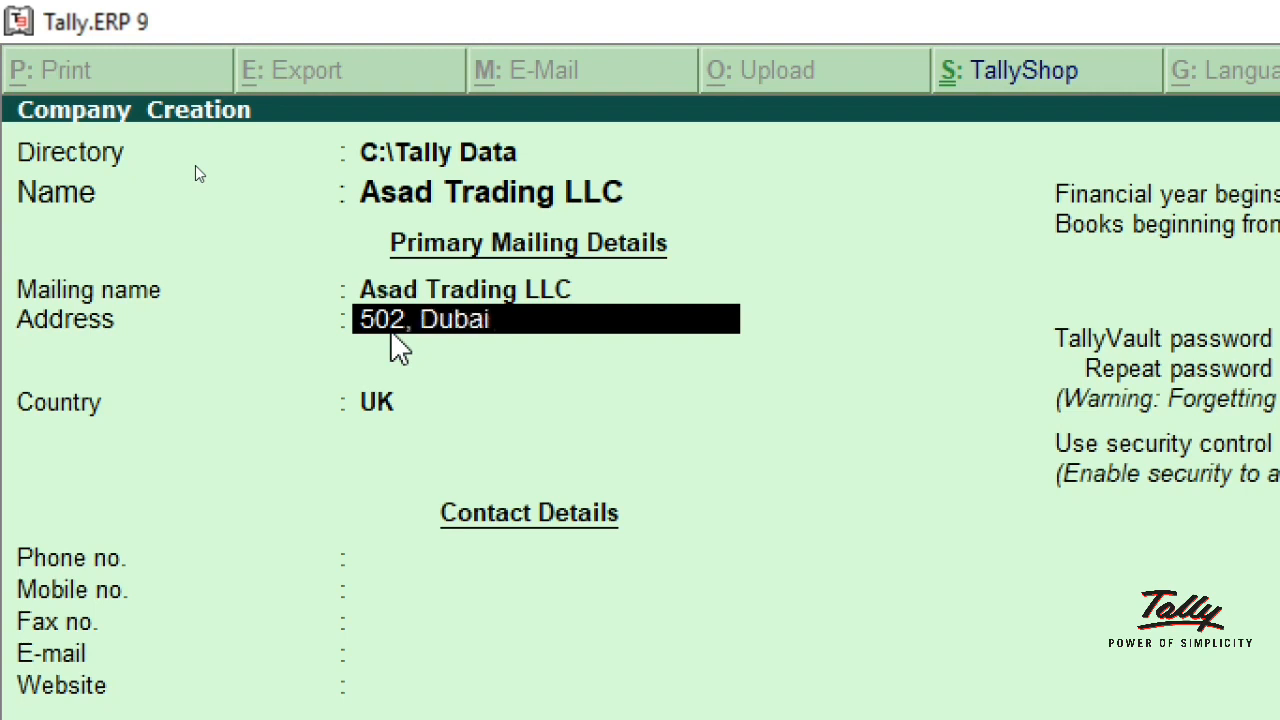
pyautogui.write(', UAE')
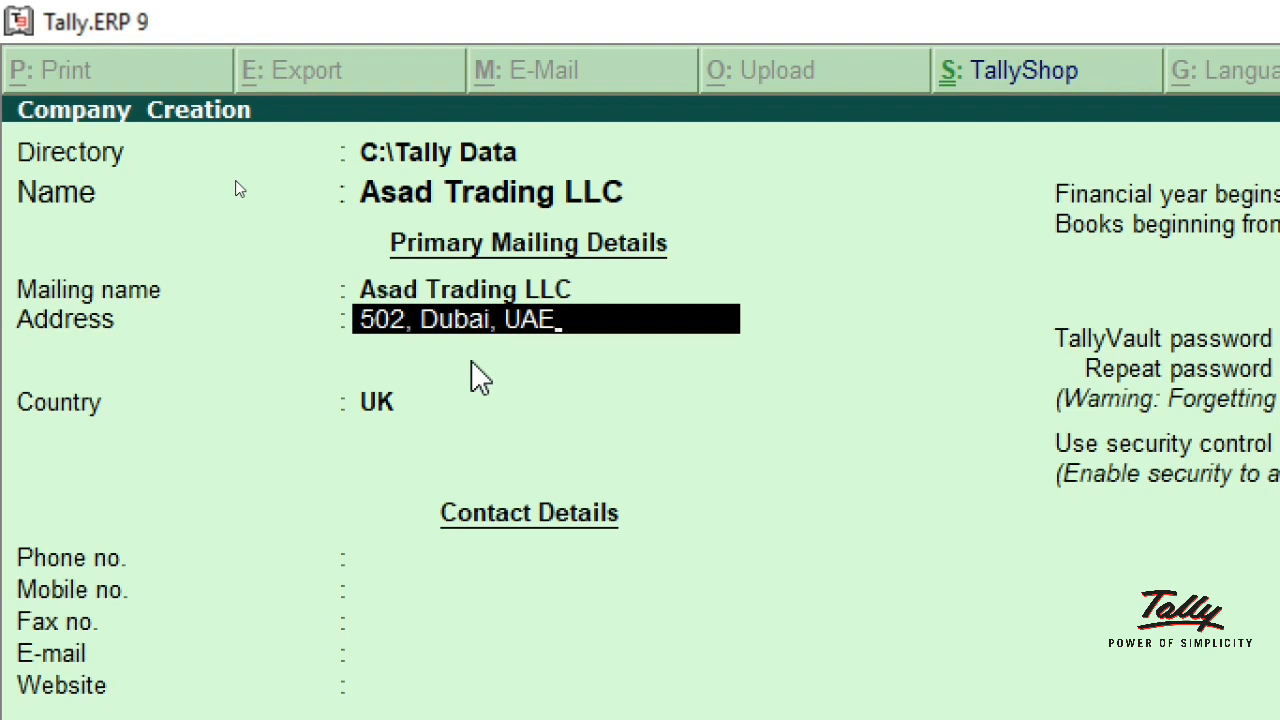
pyautogui.press('Return')
pyautogui.press('Return')
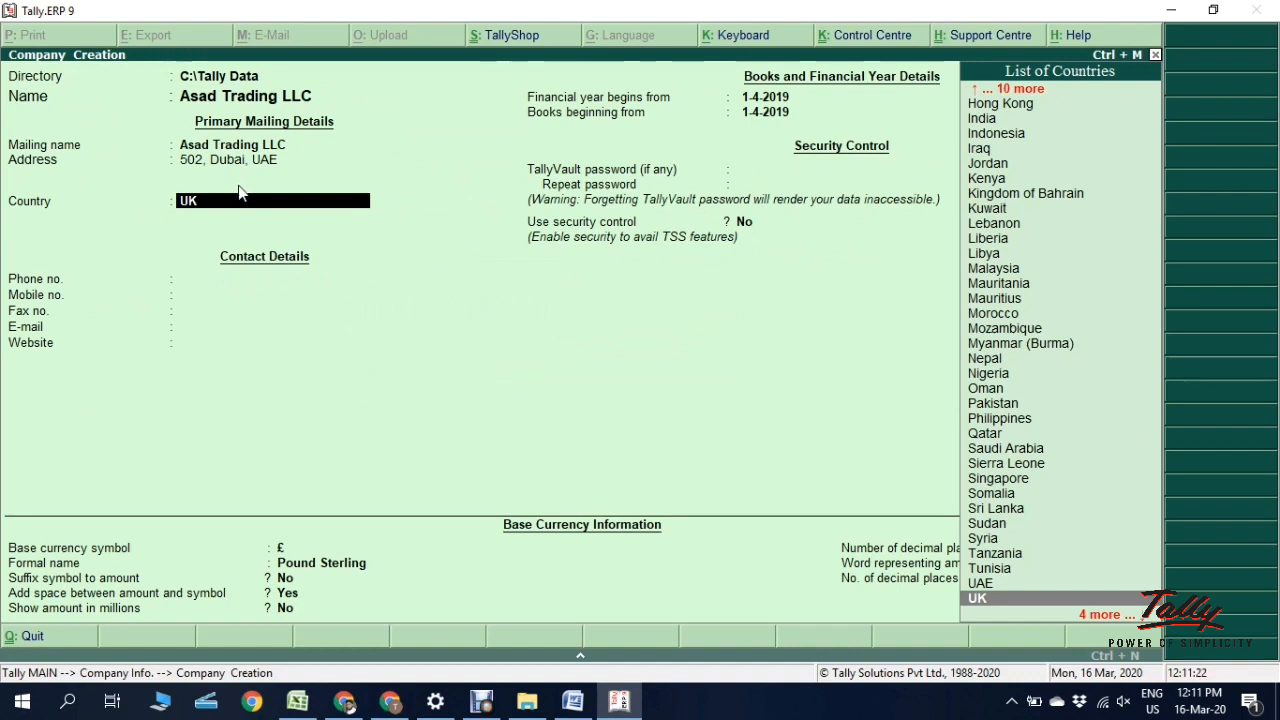
# Step: Choose UAE as the company's country from the List of Countries
pyautogui.write('U')
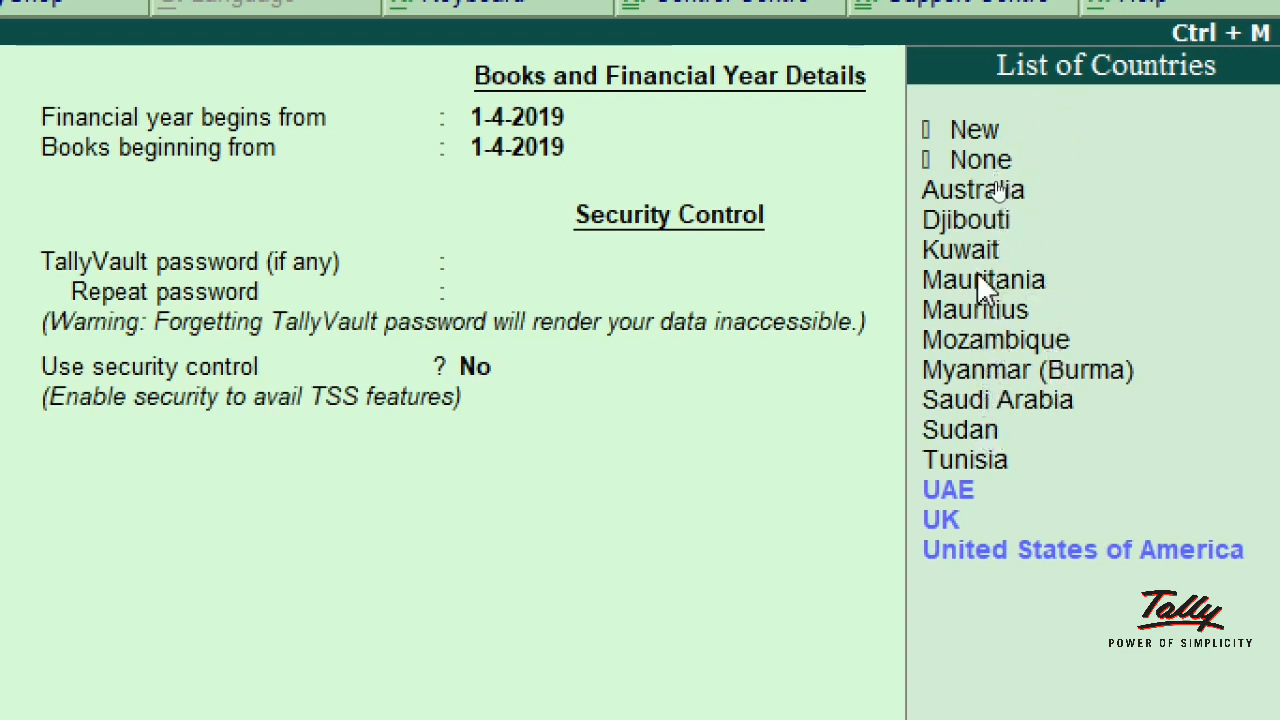
pyautogui.click(943, 495)
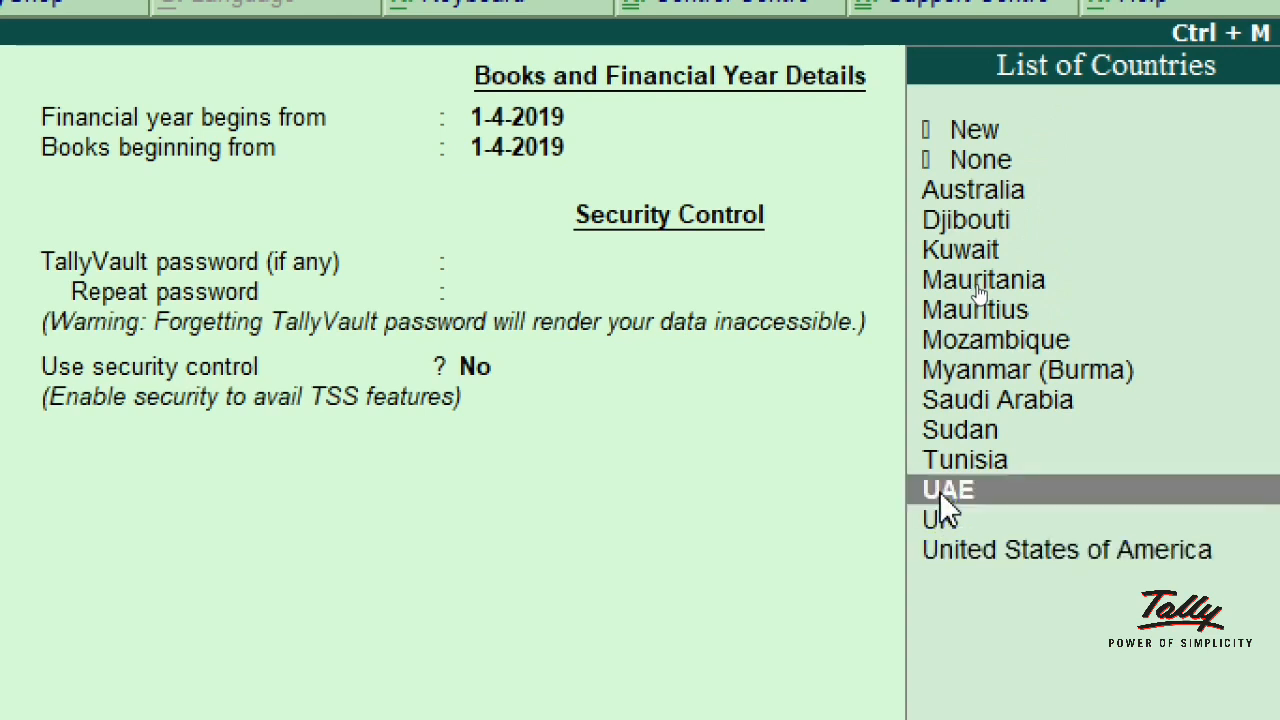
pyautogui.click(939, 490)
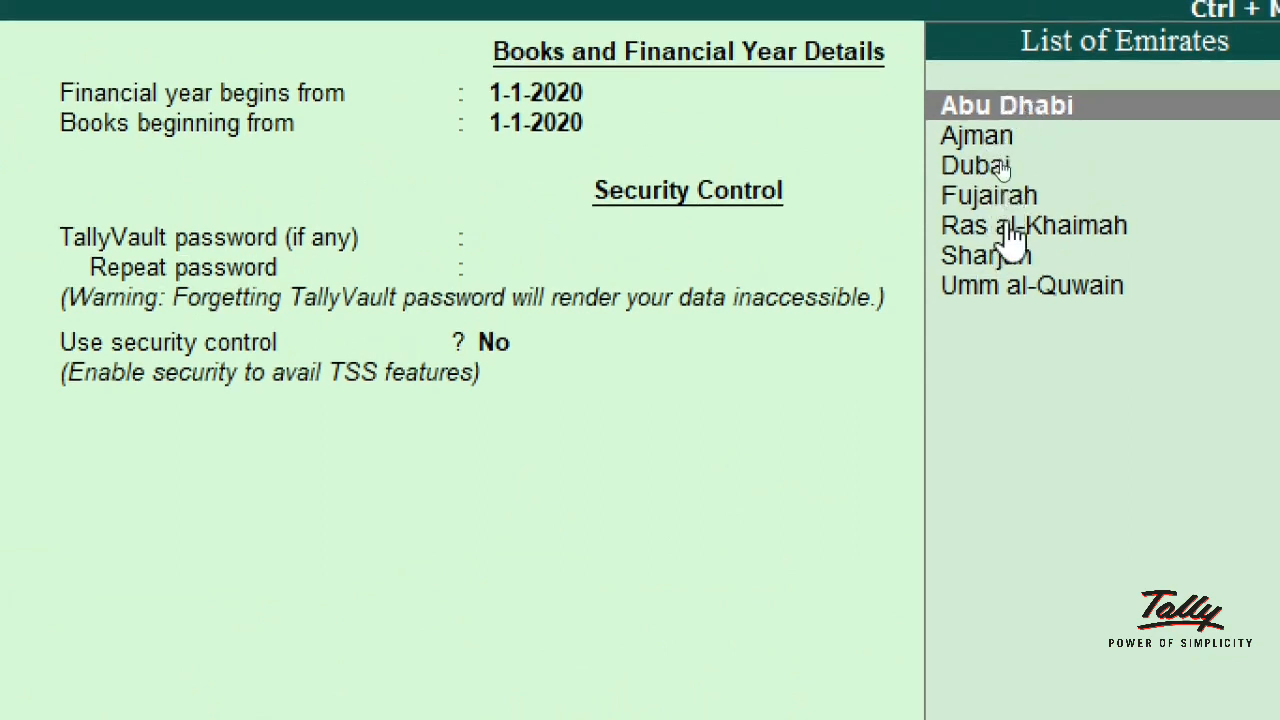
# Step: Select Dubai as the emirate and enter the company's phone number
pyautogui.press('Down')
pyautogui.press('Down')
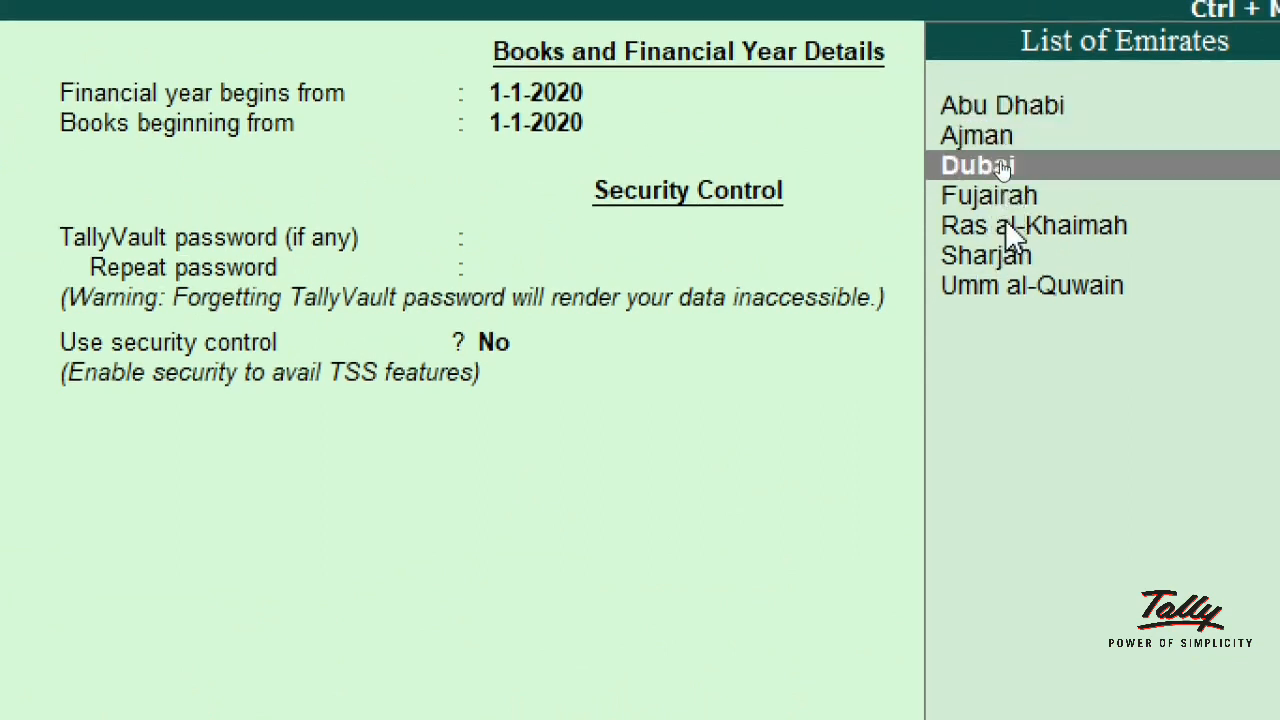
pyautogui.click(1003, 168)
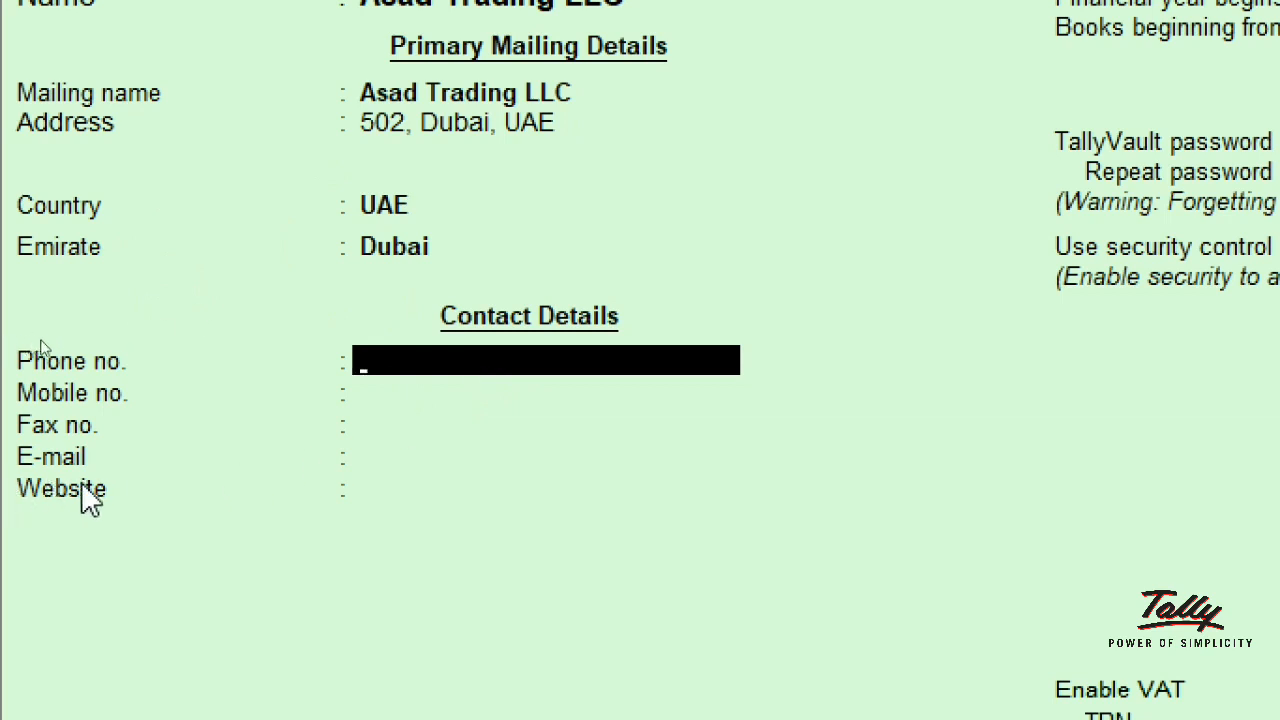
pyautogui.write('04255552')
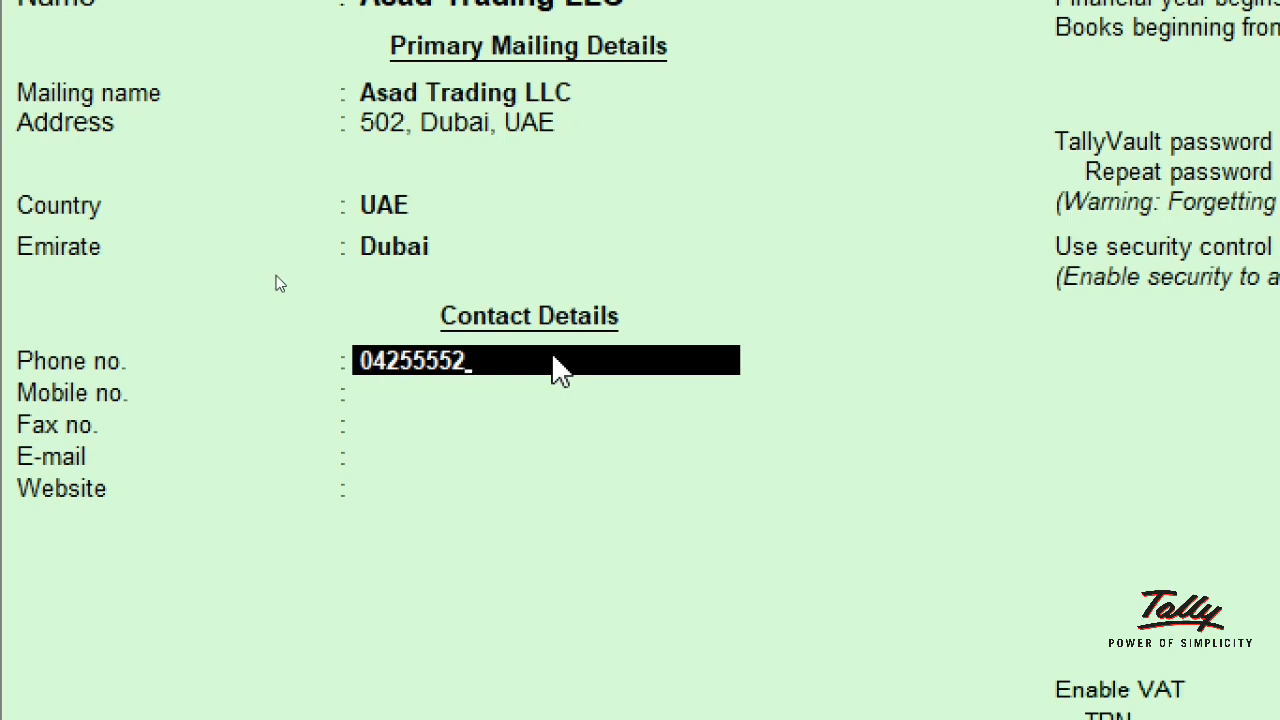
pyautogui.press('Return')
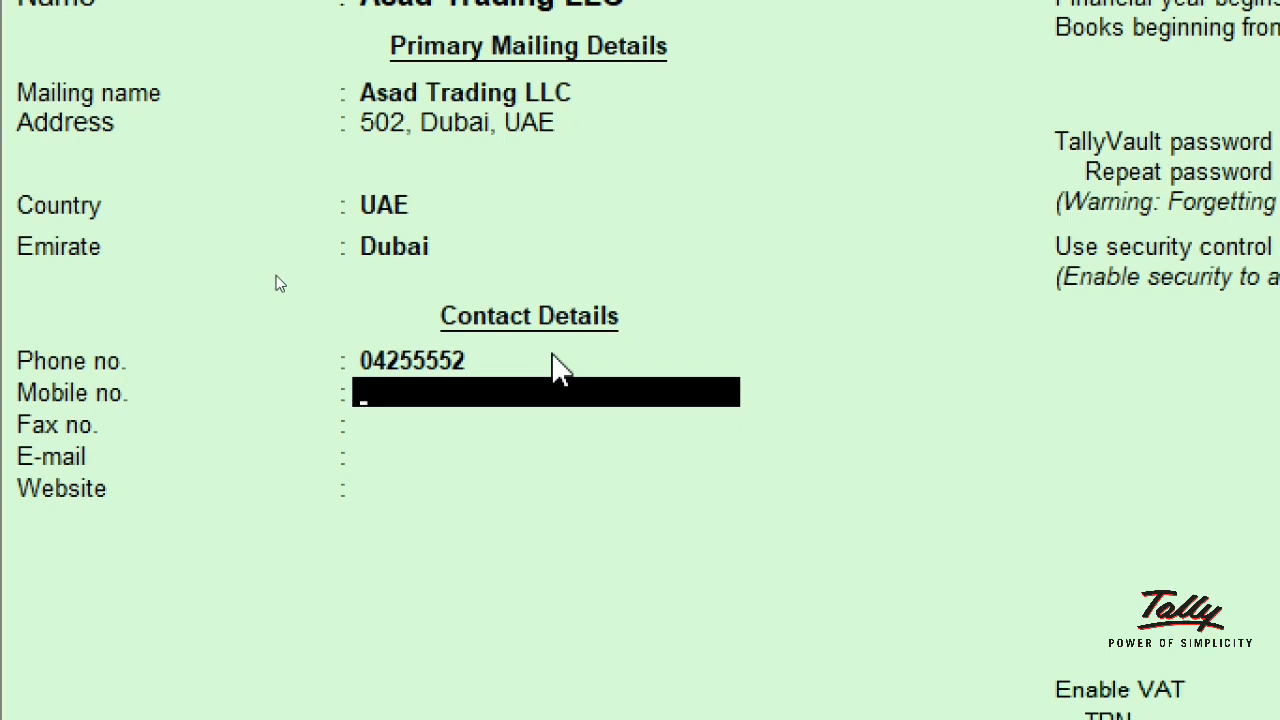
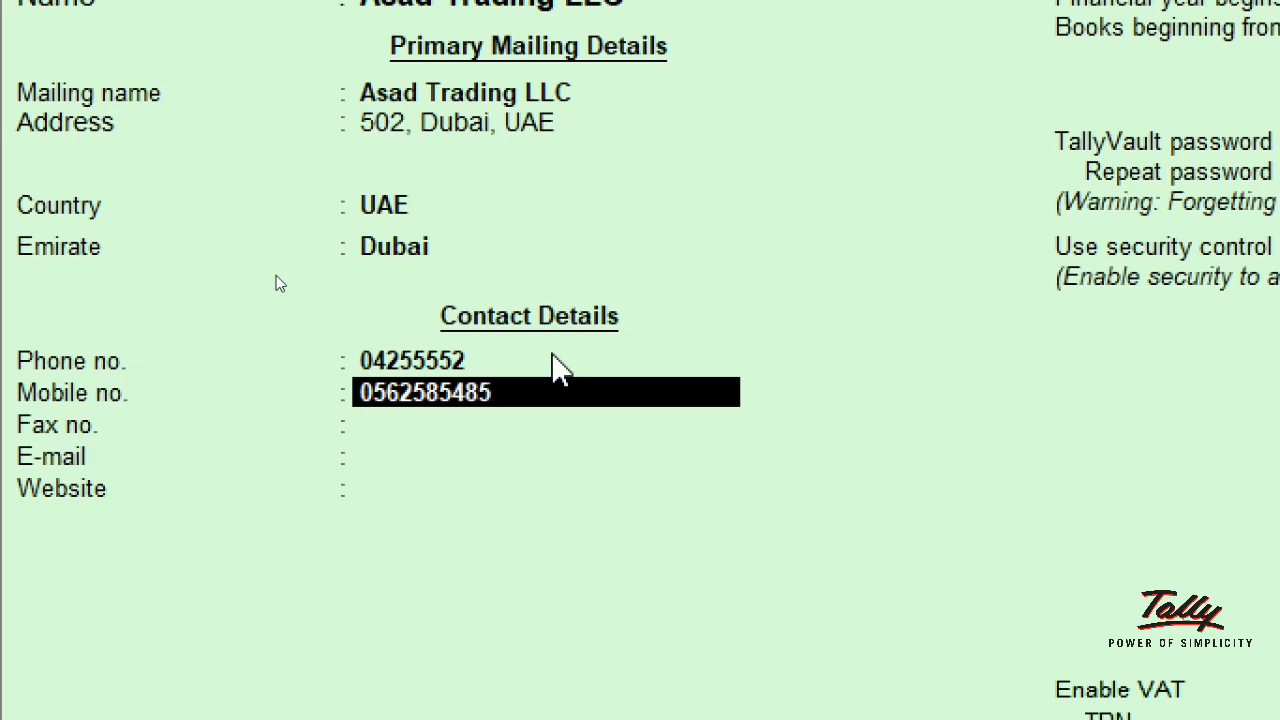
# Step: Enter the company's mobile number, leaving fax, e-mail and website blank
pyautogui.press('Return')
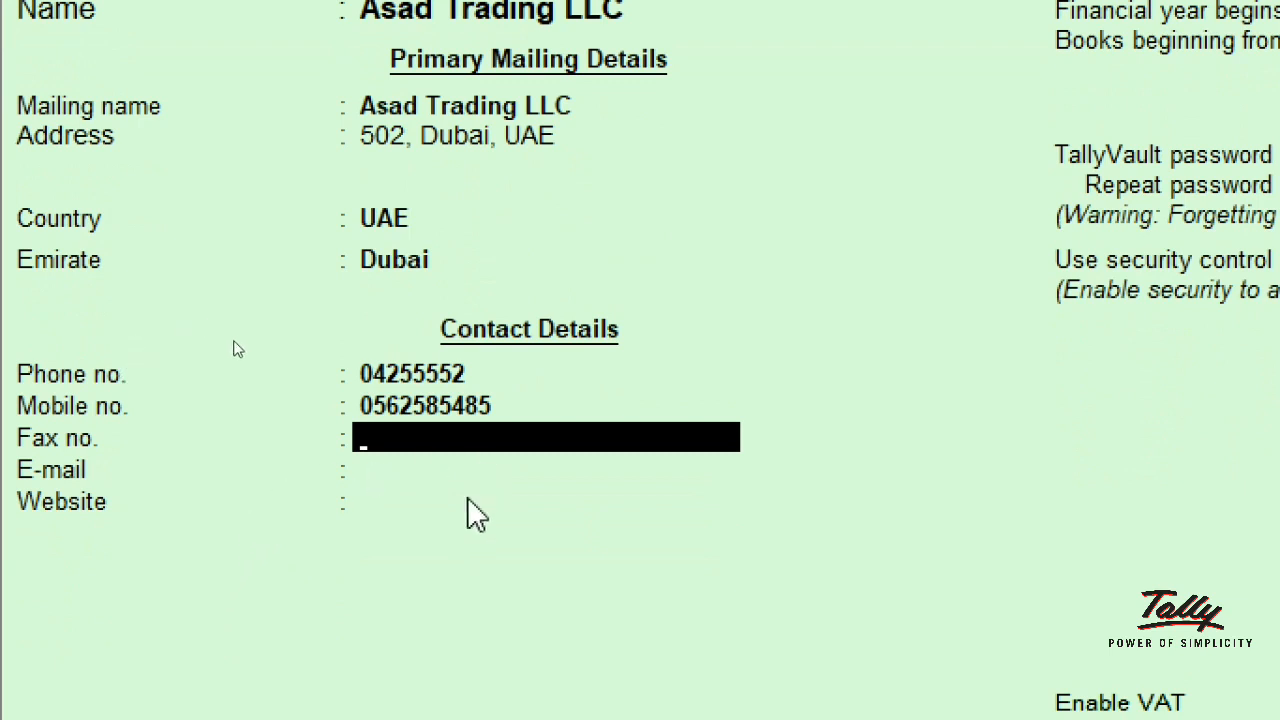
pyautogui.press('Return')
pyautogui.press('Return')
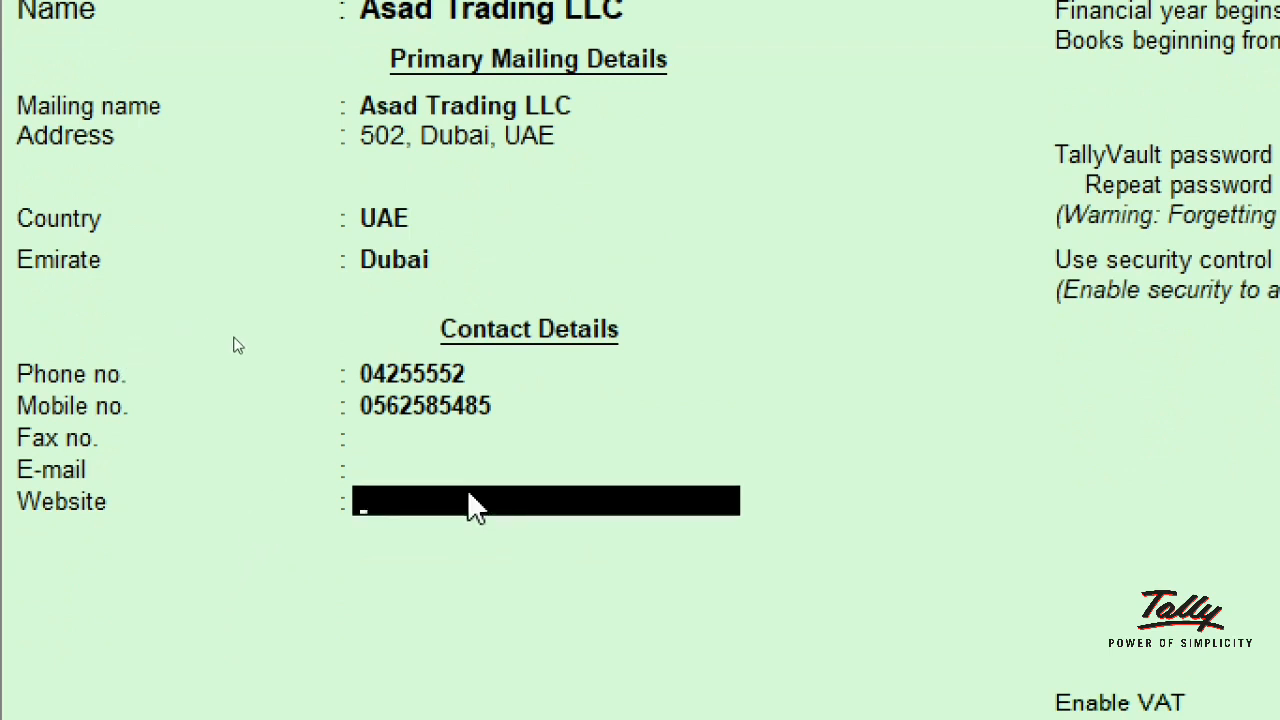
pyautogui.press('Return')
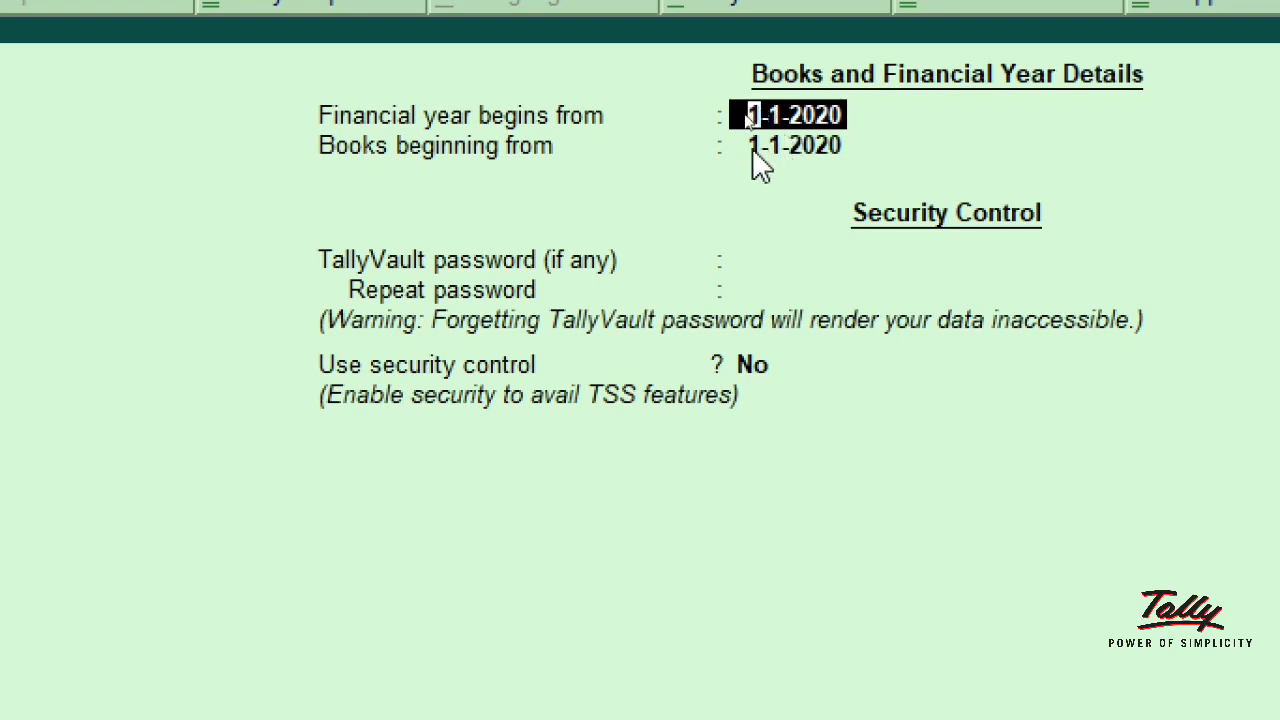
# Step: Accept 1-1-2020 for financial year and books start, with no TallyVault password
pyautogui.press('Return')
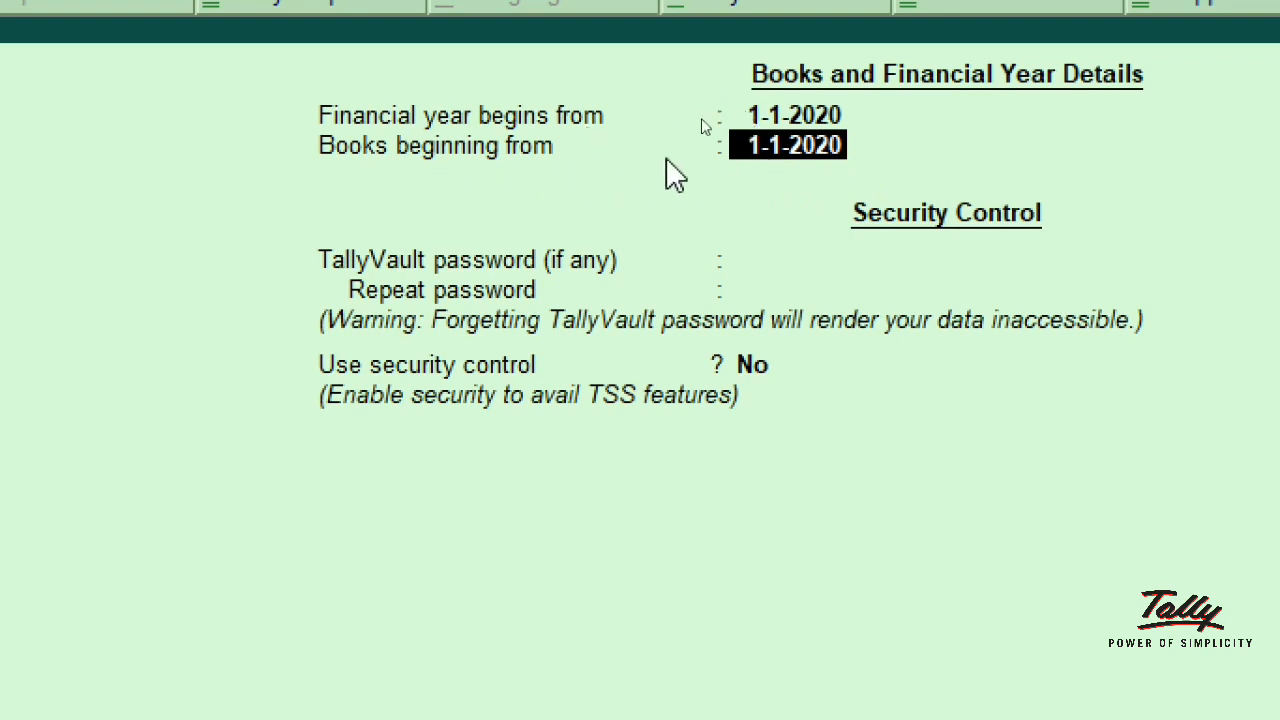
pyautogui.press('Return')
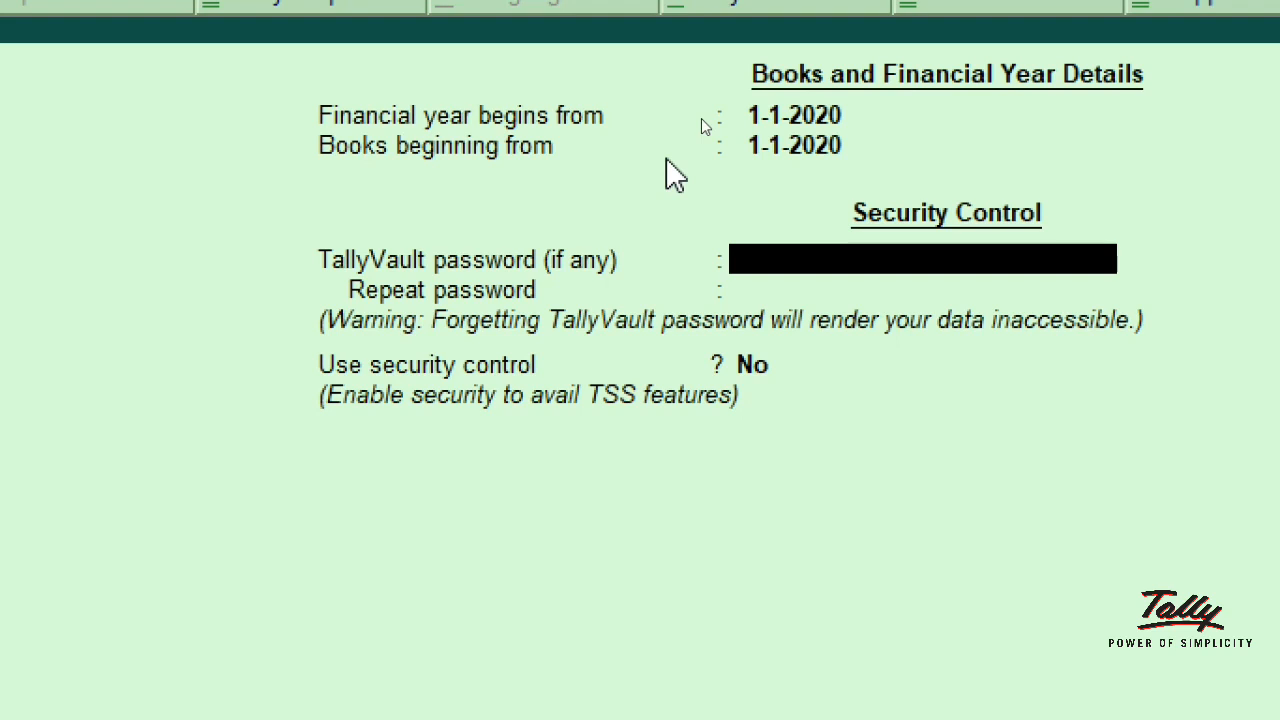
pyautogui.press('Return')
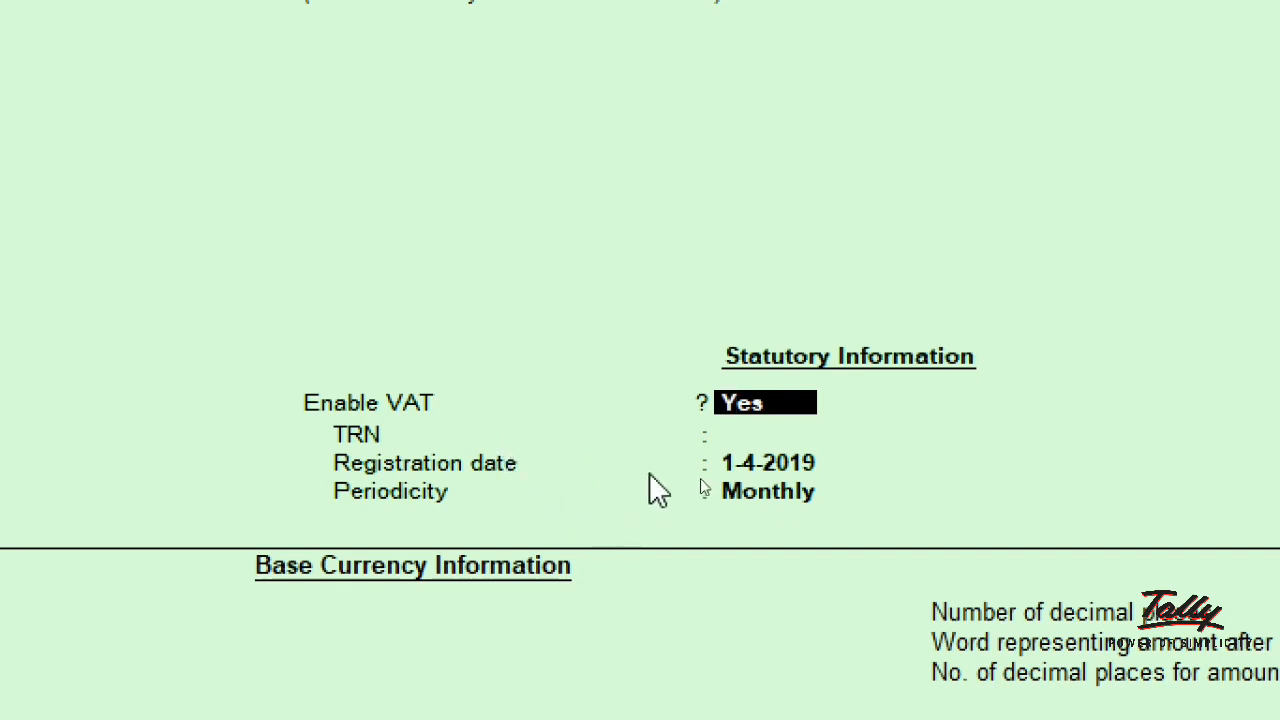
# Step: Keep VAT enabled, enter the company's TRN, and accept registration date 1-4-2019
pyautogui.press('Return')
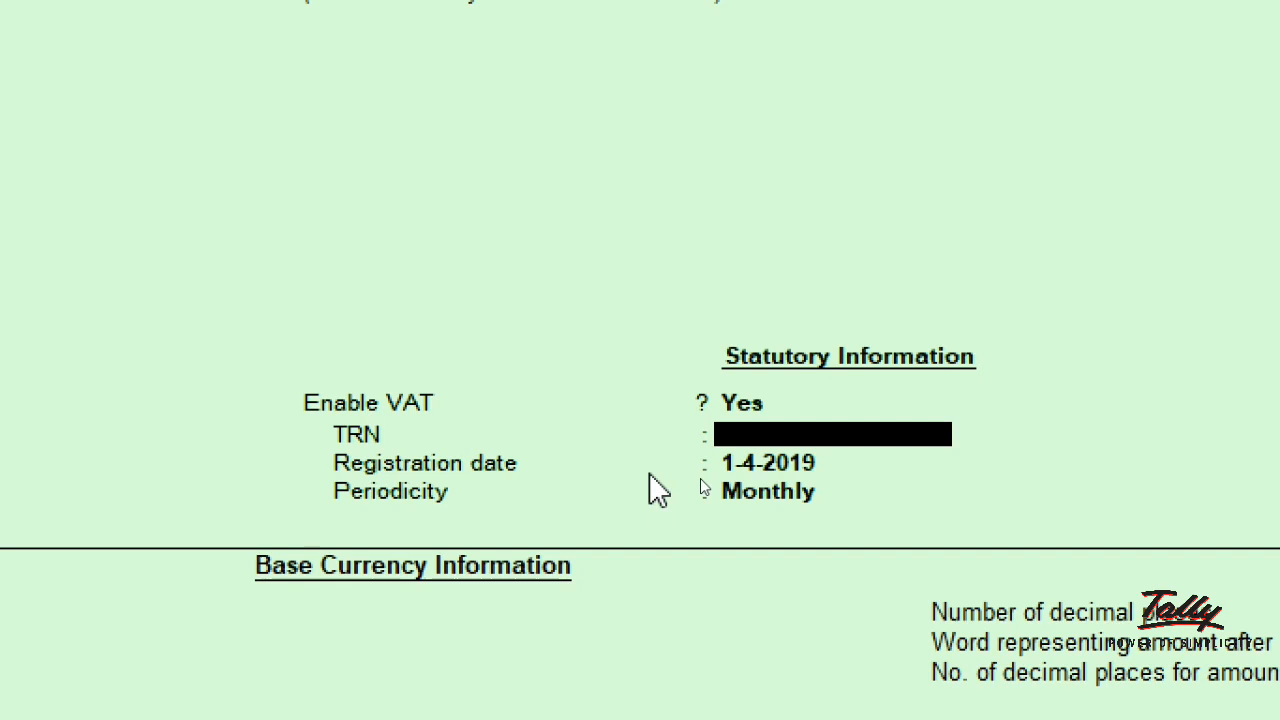
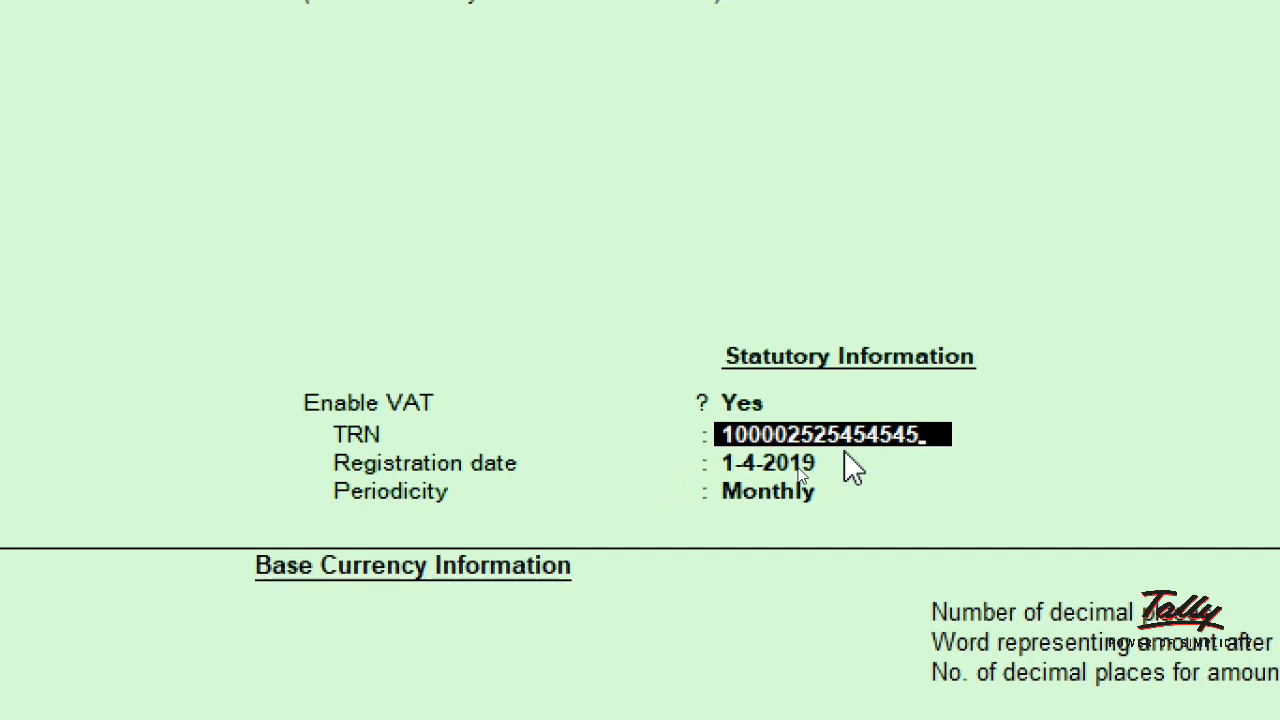
pyautogui.press('Return')
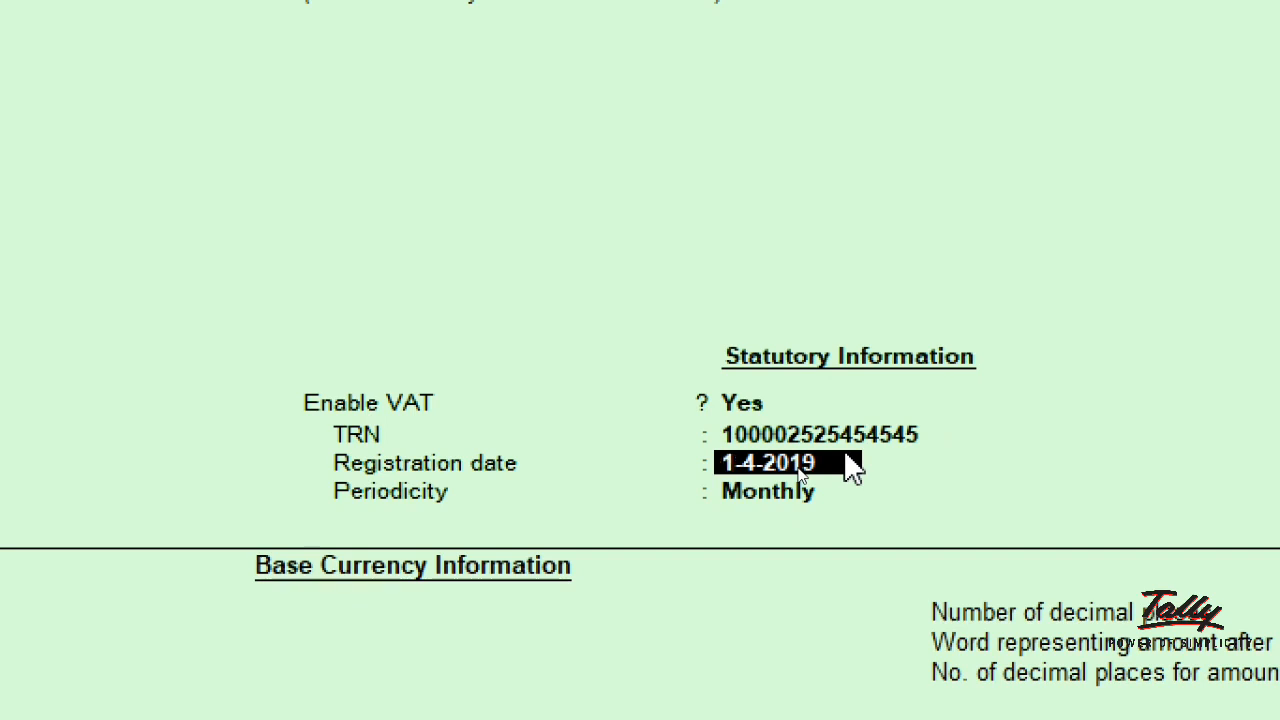
pyautogui.press('Return')
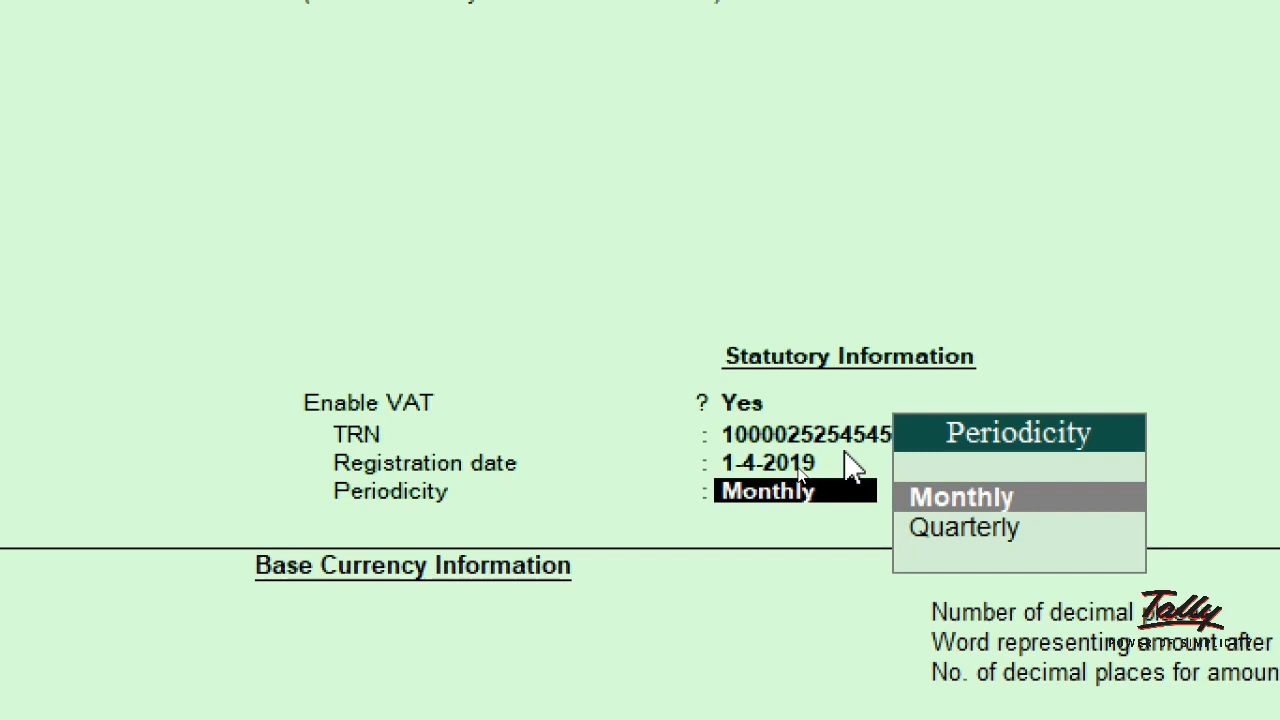
# Step: Choose Monthly VAT periodicity, reaching base currency AED (UAE Dirham)
pyautogui.press('Return')
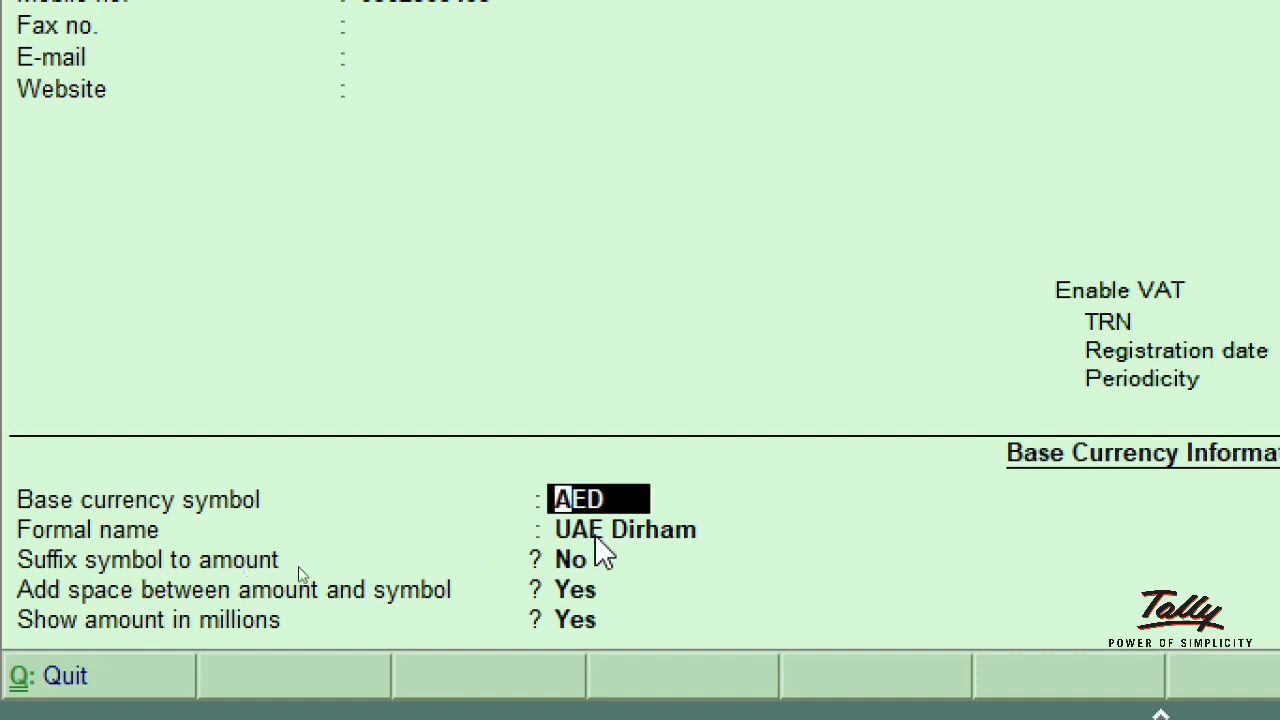
# Step: Accept AED as the currency symbol and UAE Dirham as the formal name
pyautogui.press('Return')
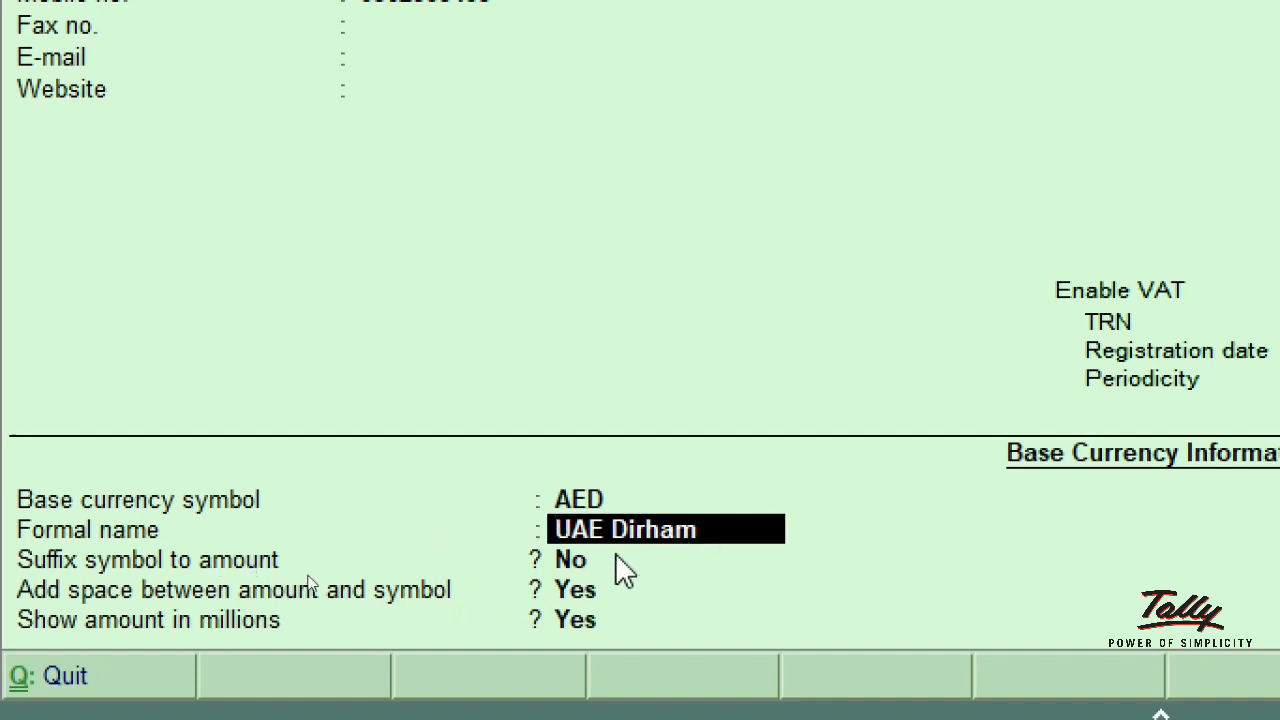
pyautogui.press('Return')
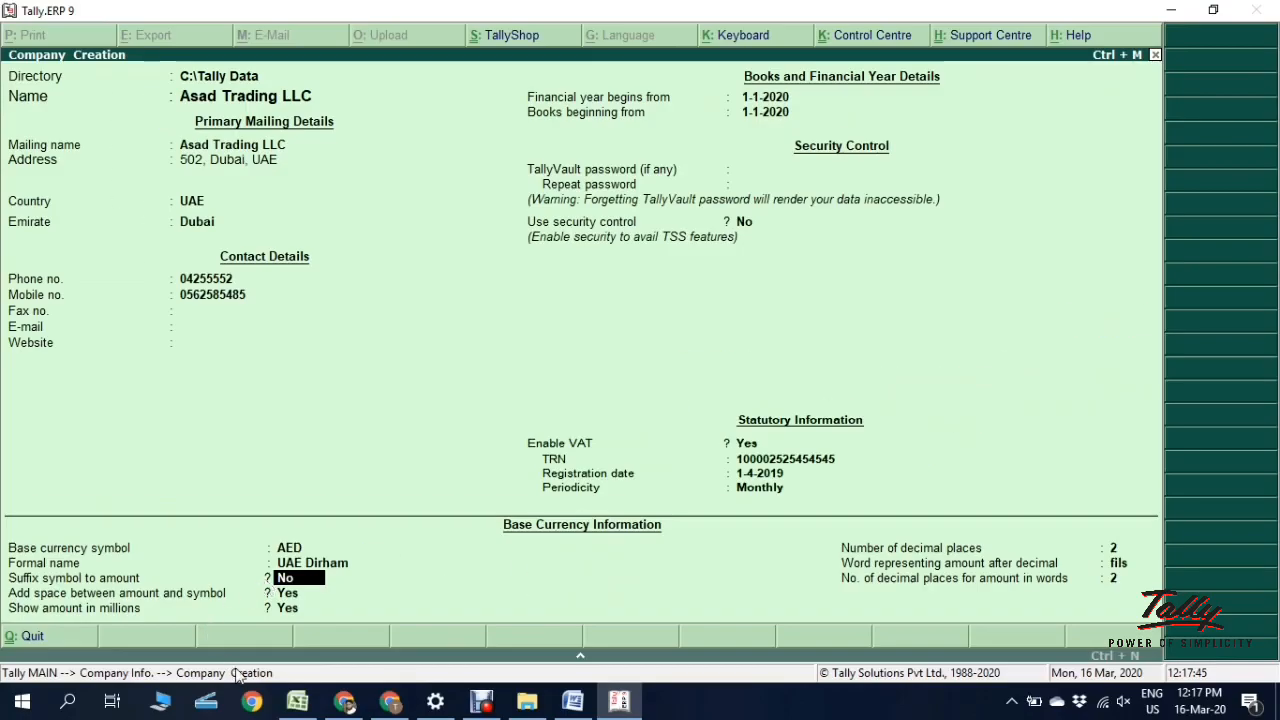
# Step: In Word, type AED1000, then move AED after the amount so it reads 1000AED
pyautogui.click(570, 702)
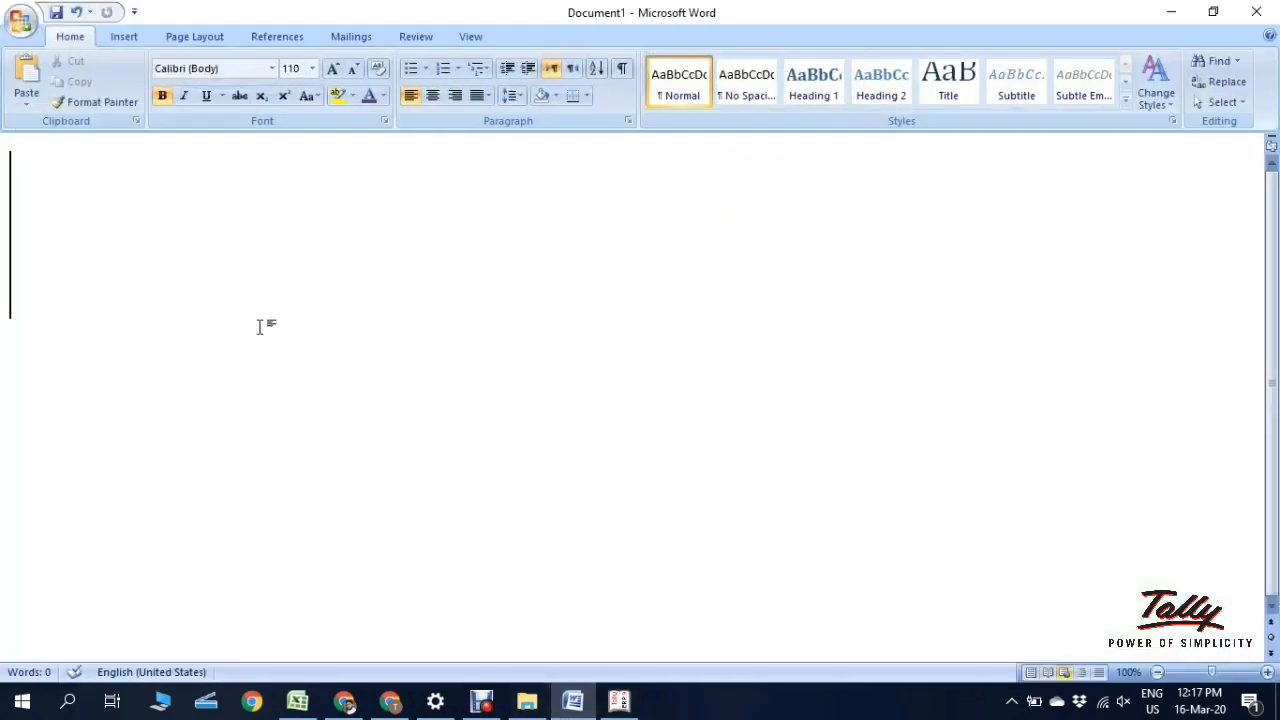
pyautogui.write('A')
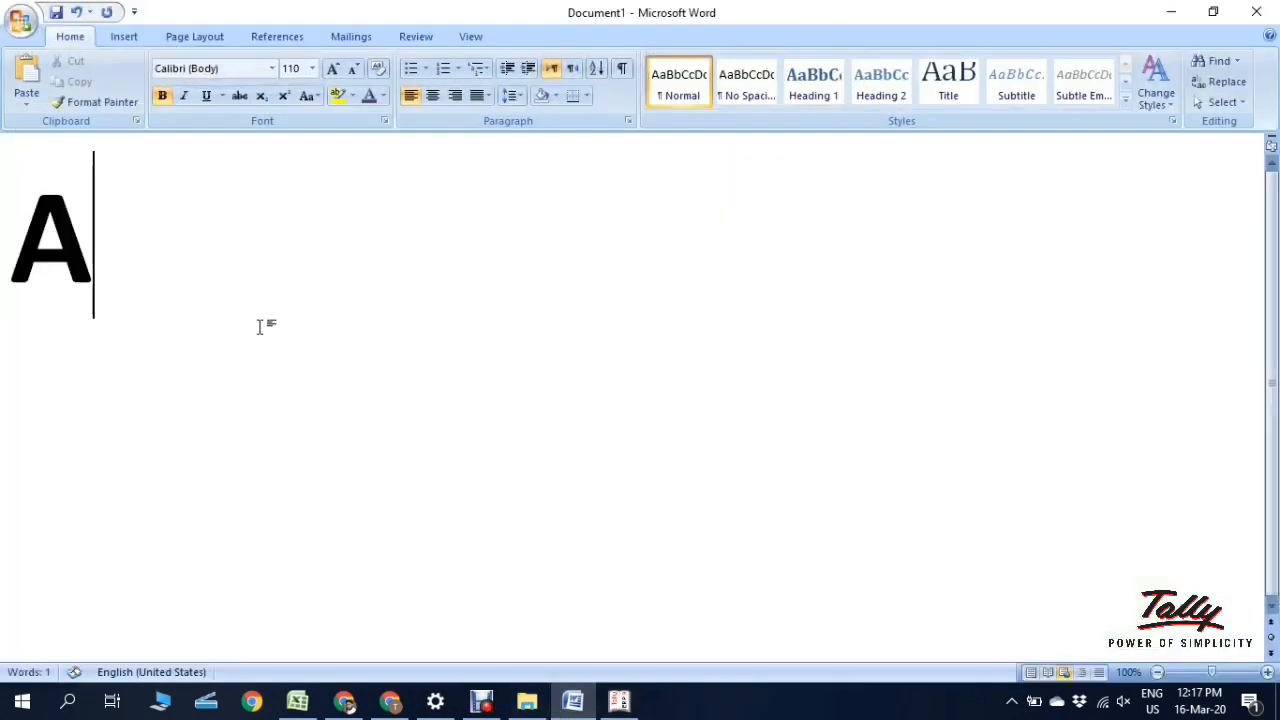
pyautogui.write('ED')
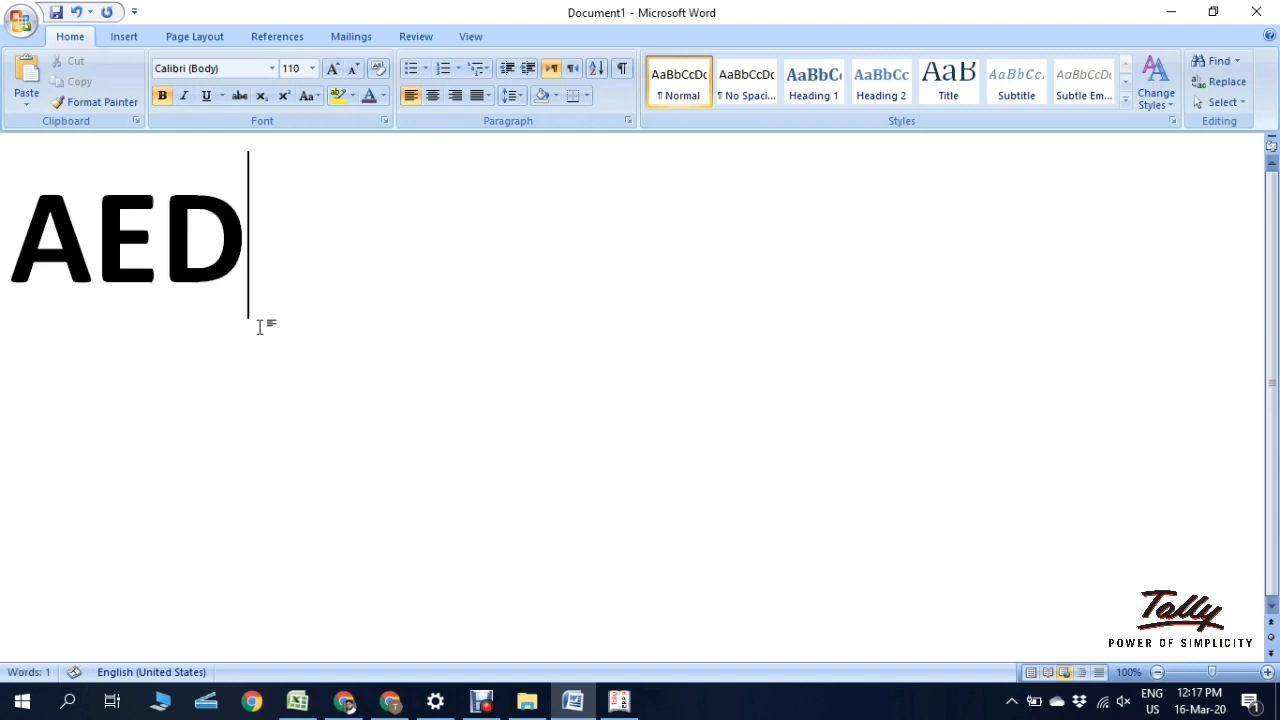
pyautogui.write('1000')
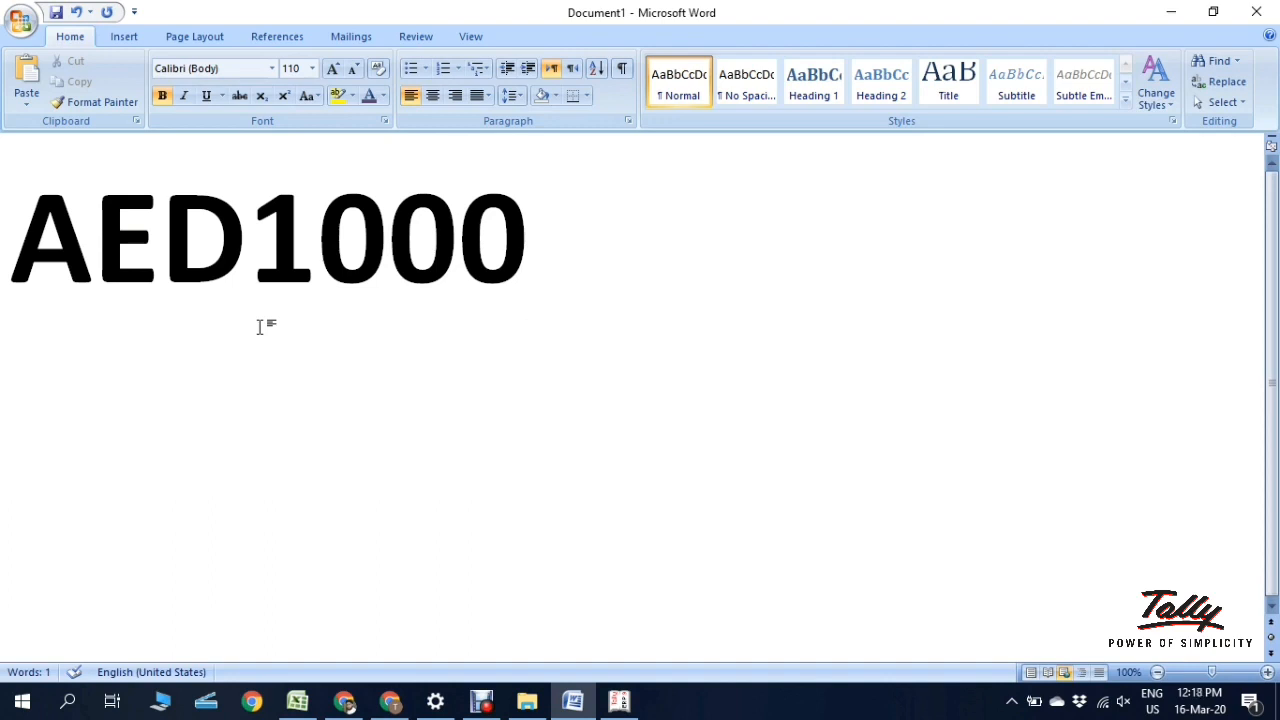
pyautogui.click(254, 277)
pyautogui.keyDown('shift'); pyautogui.click(3, 272); pyautogui.keyUp('shift')
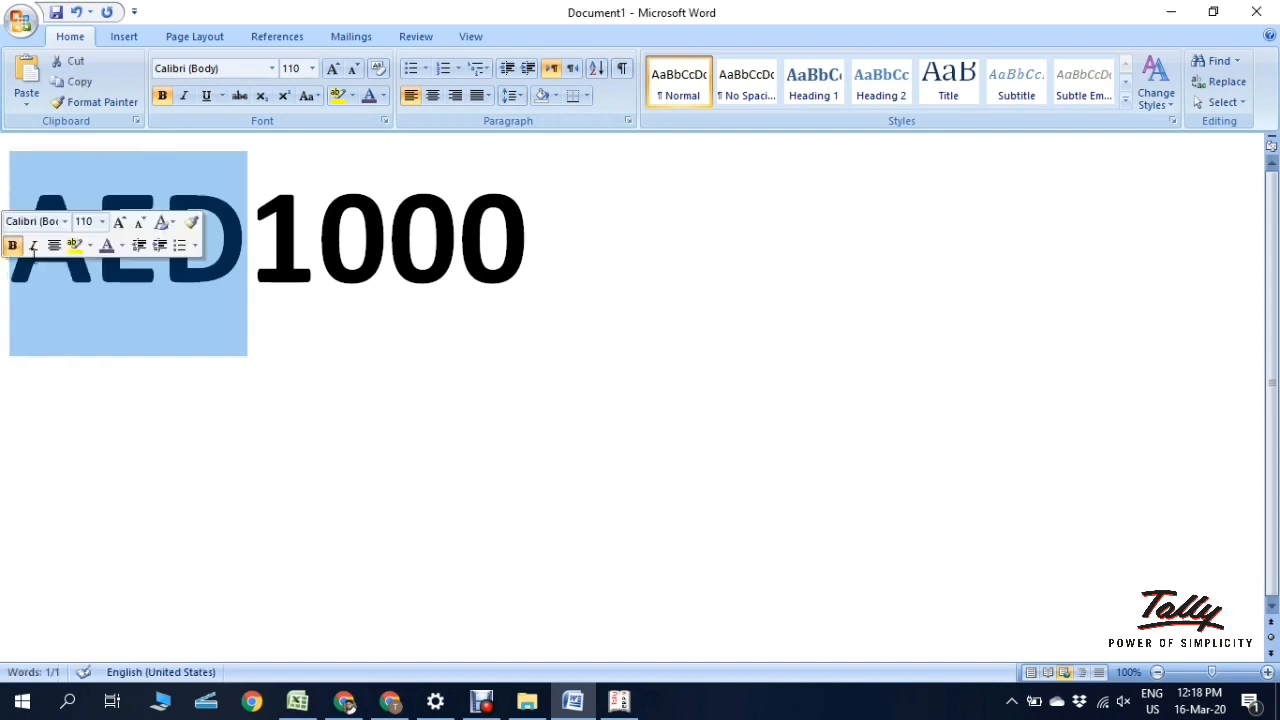
pyautogui.press('Delete')
pyautogui.press('Right')
pyautogui.press('Right')
pyautogui.press('Right')
pyautogui.press('Right')
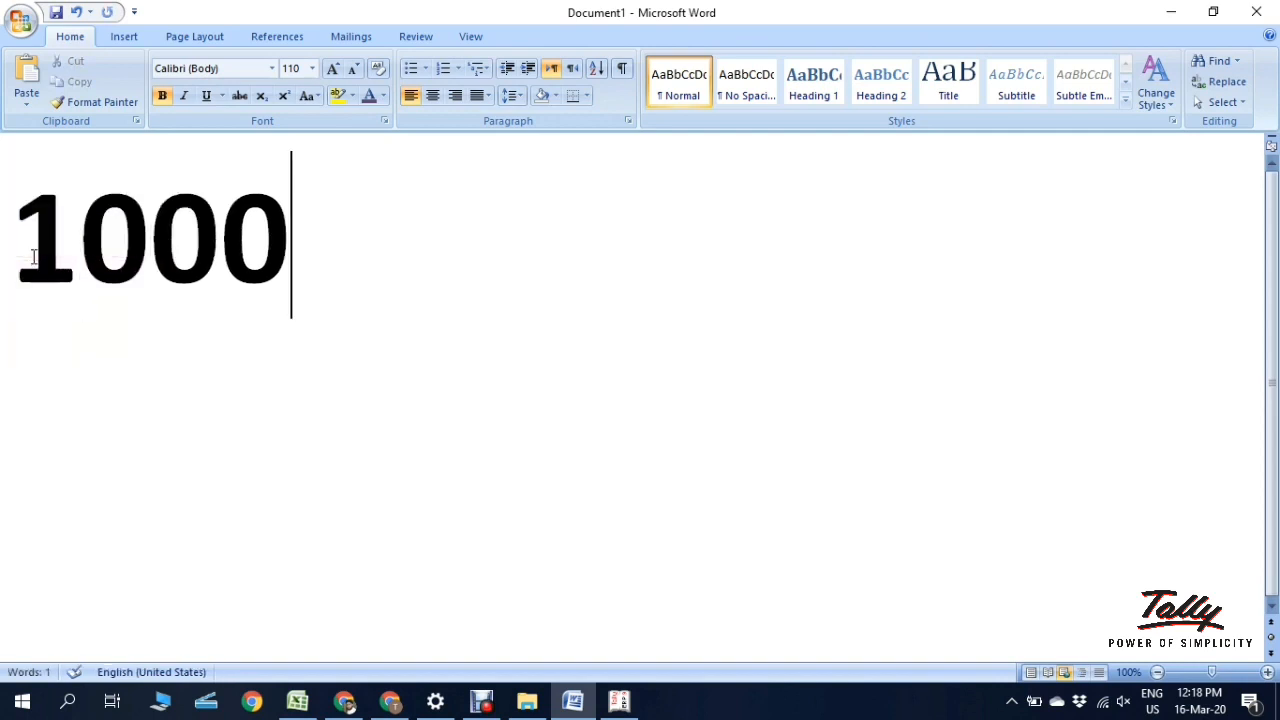
pyautogui.write('AED')
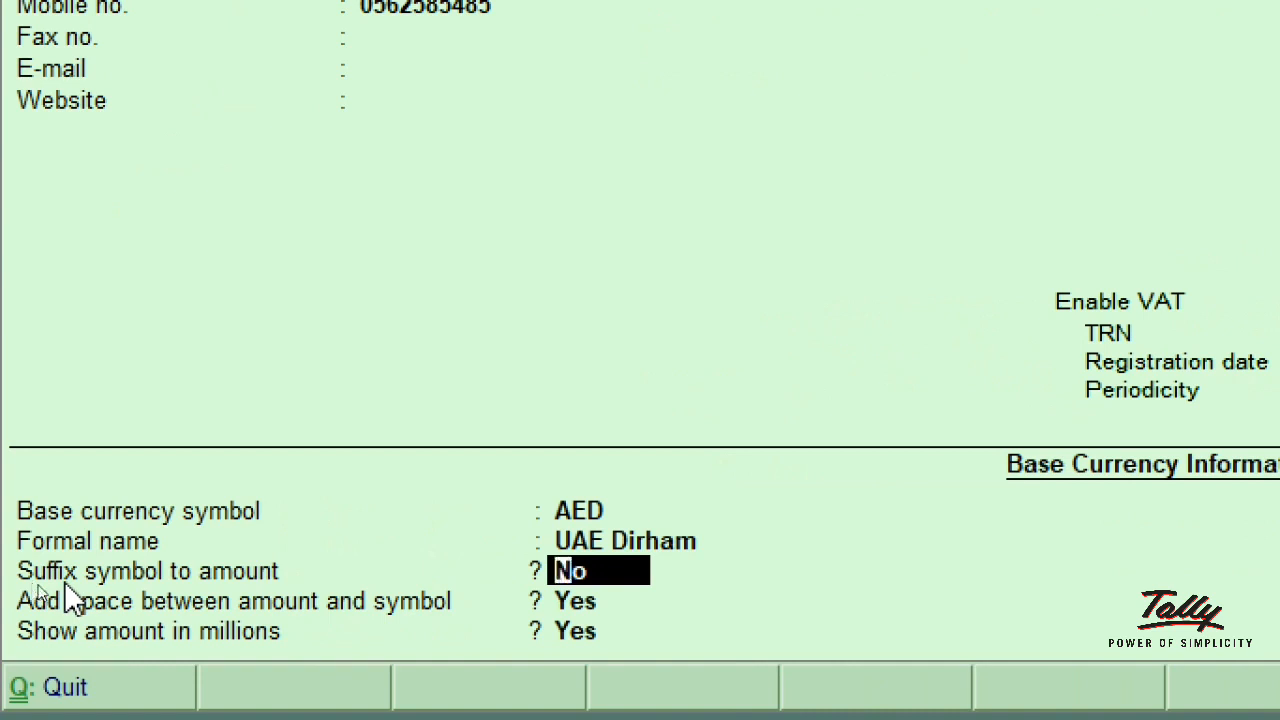
# Step: Leave Suffix symbol to amount at No so AED stays before amounts
pyautogui.press('Return')
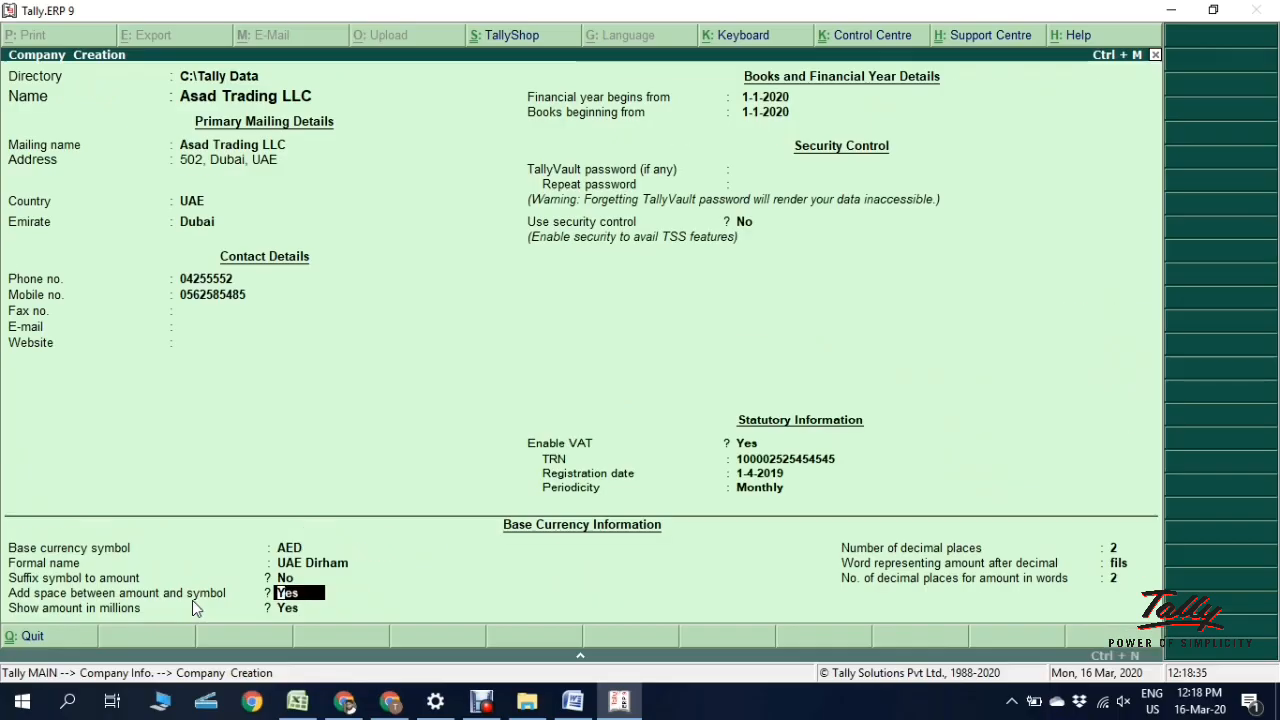
pyautogui.click(587, 708)
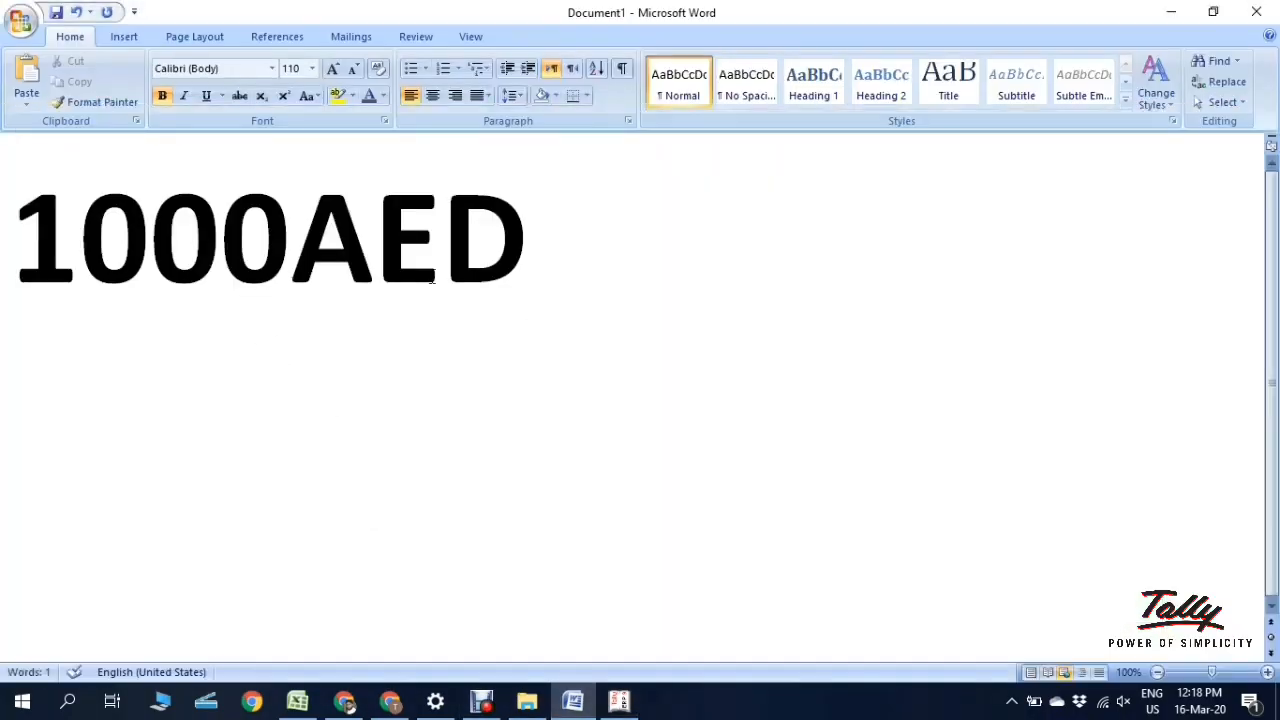
pyautogui.press('BackSpace')
pyautogui.press('BackSpace')
pyautogui.press('BackSpace')
pyautogui.press('BackSpace')
pyautogui.press('BackSpace')
pyautogui.press('BackSpace')
pyautogui.press('BackSpace')
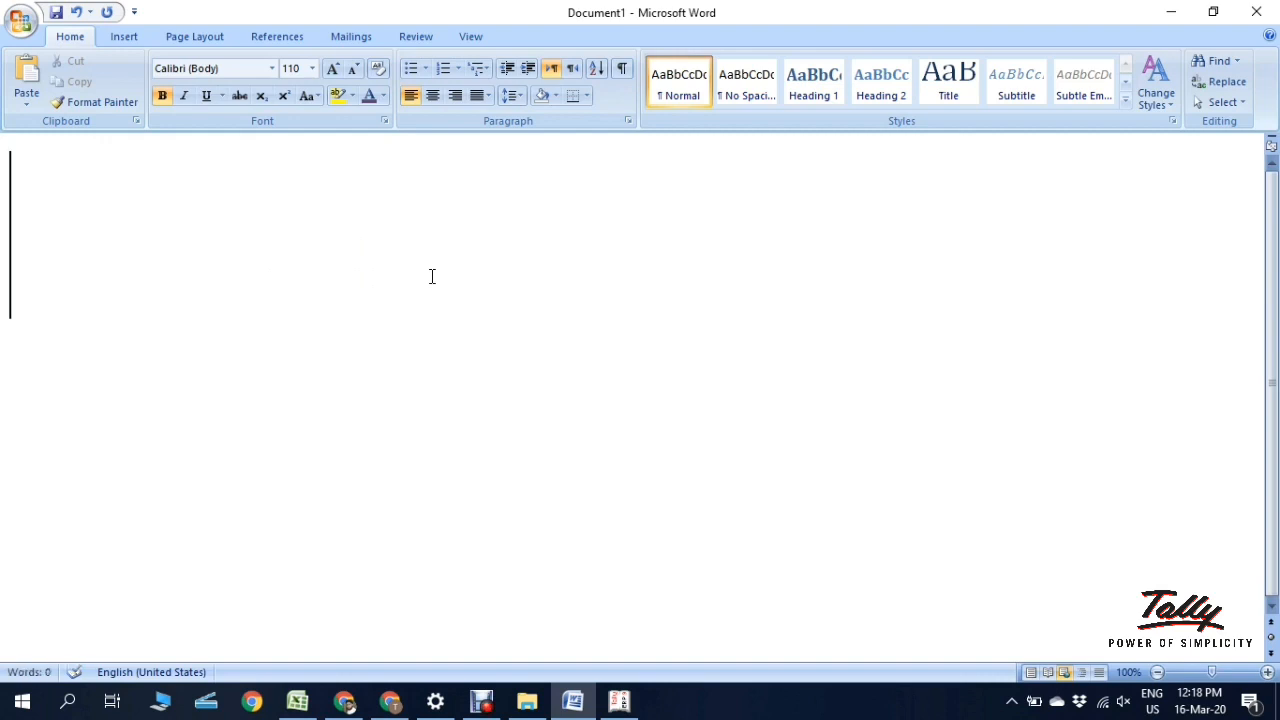
pyautogui.write('AED')
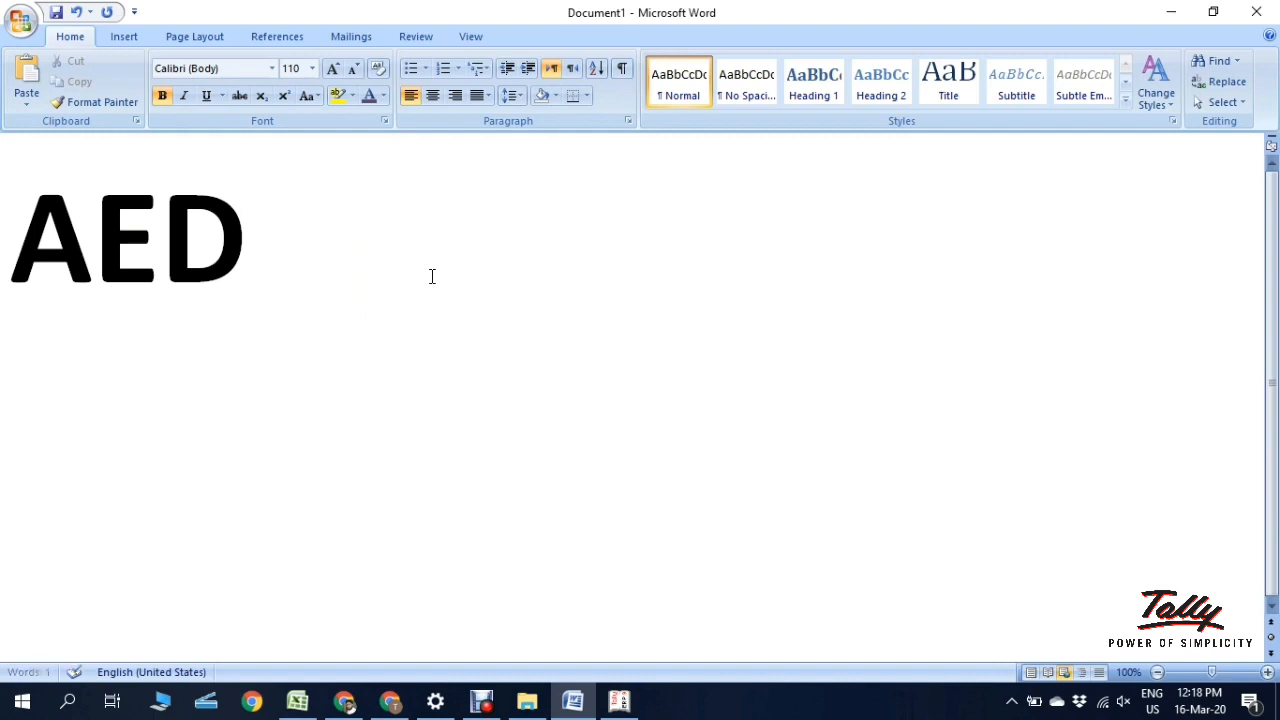
pyautogui.write(' 1000')
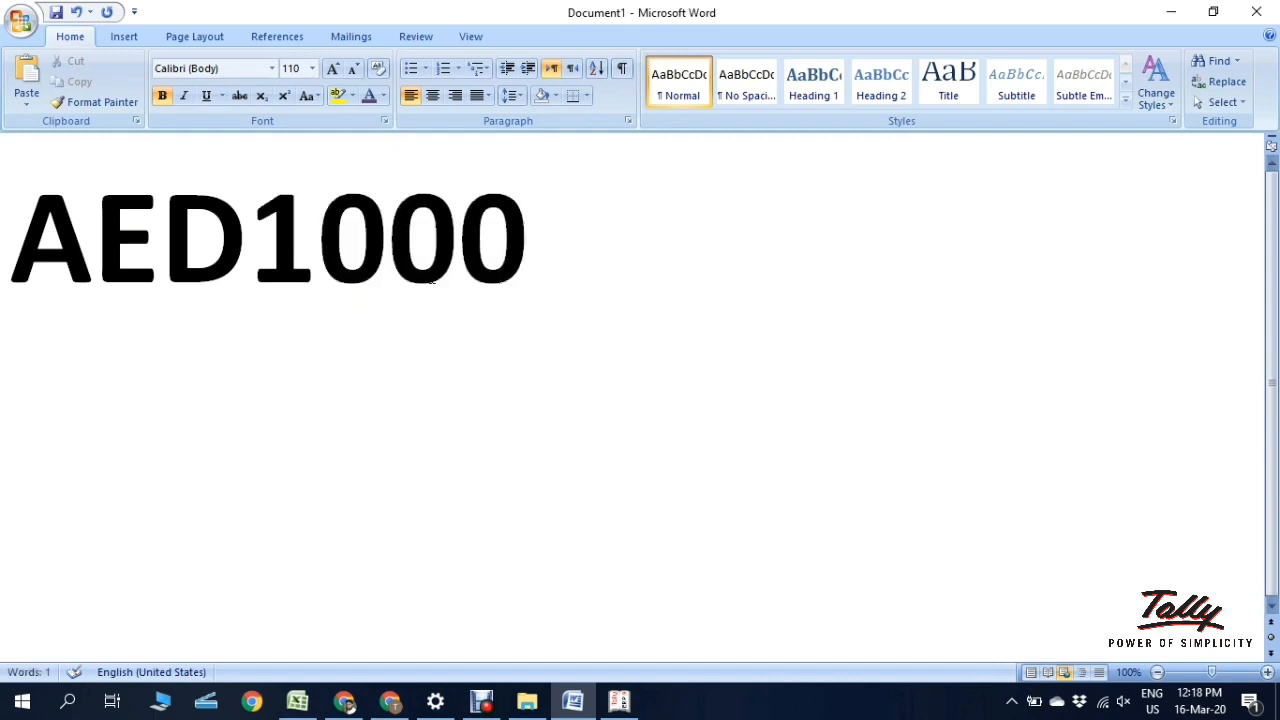
pyautogui.press('Left')
pyautogui.press('Left')
pyautogui.press('Left')
pyautogui.press('Left')
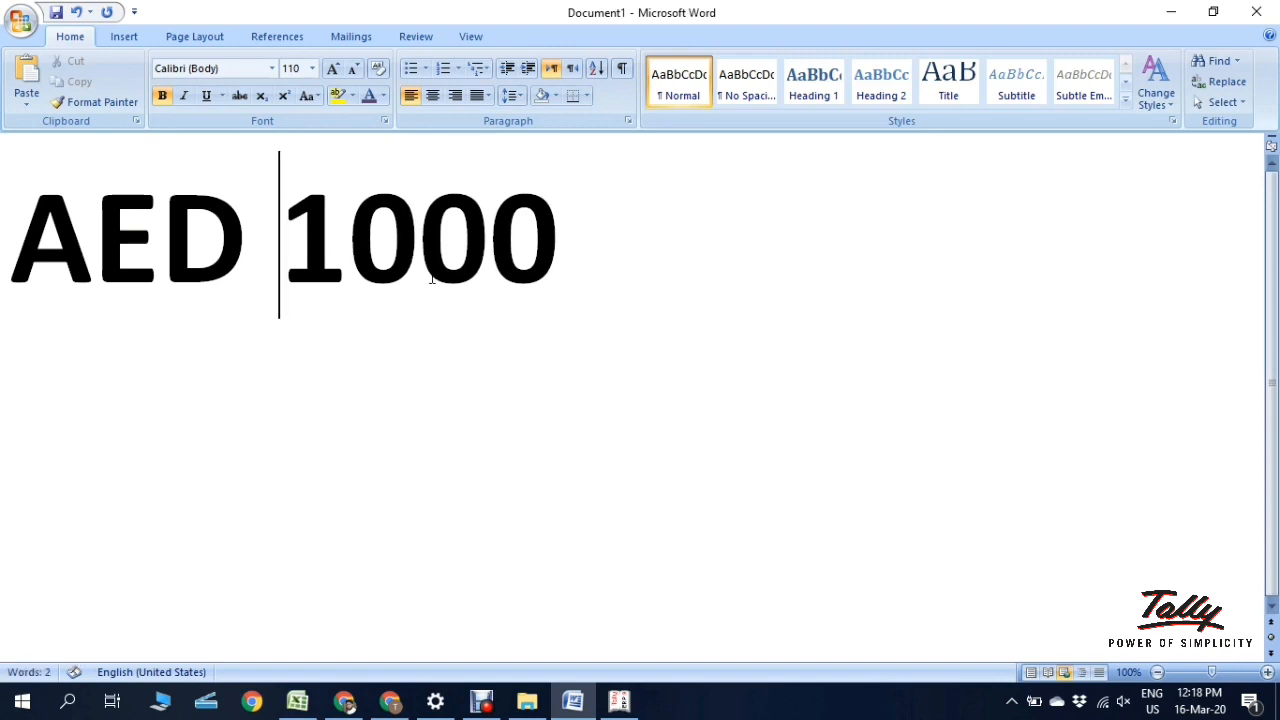
pyautogui.press('BackSpace')
pyautogui.press('BackSpace')
# Step: Back in Tally, set Show amount in millions to Yes
pyautogui.click(619, 701)
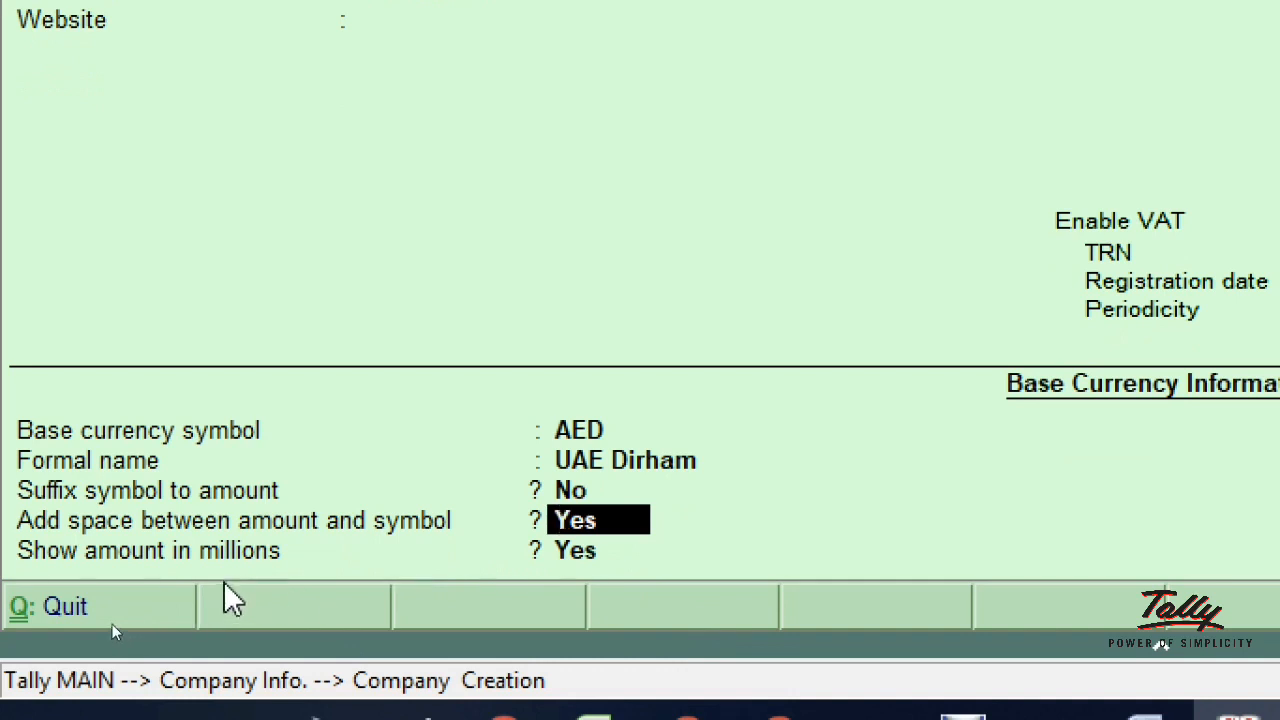
pyautogui.press('Return')
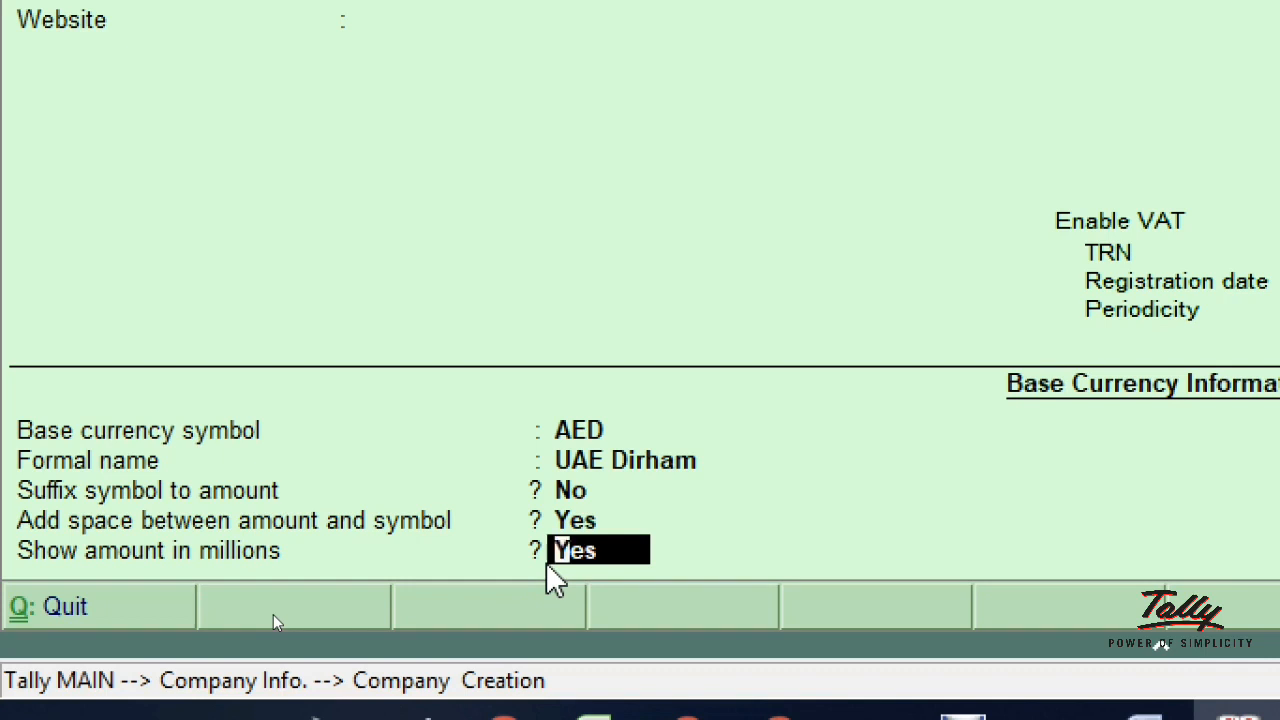
pyautogui.write('n')
pyautogui.press('Up')
pyautogui.press('Down')
pyautogui.write('y')
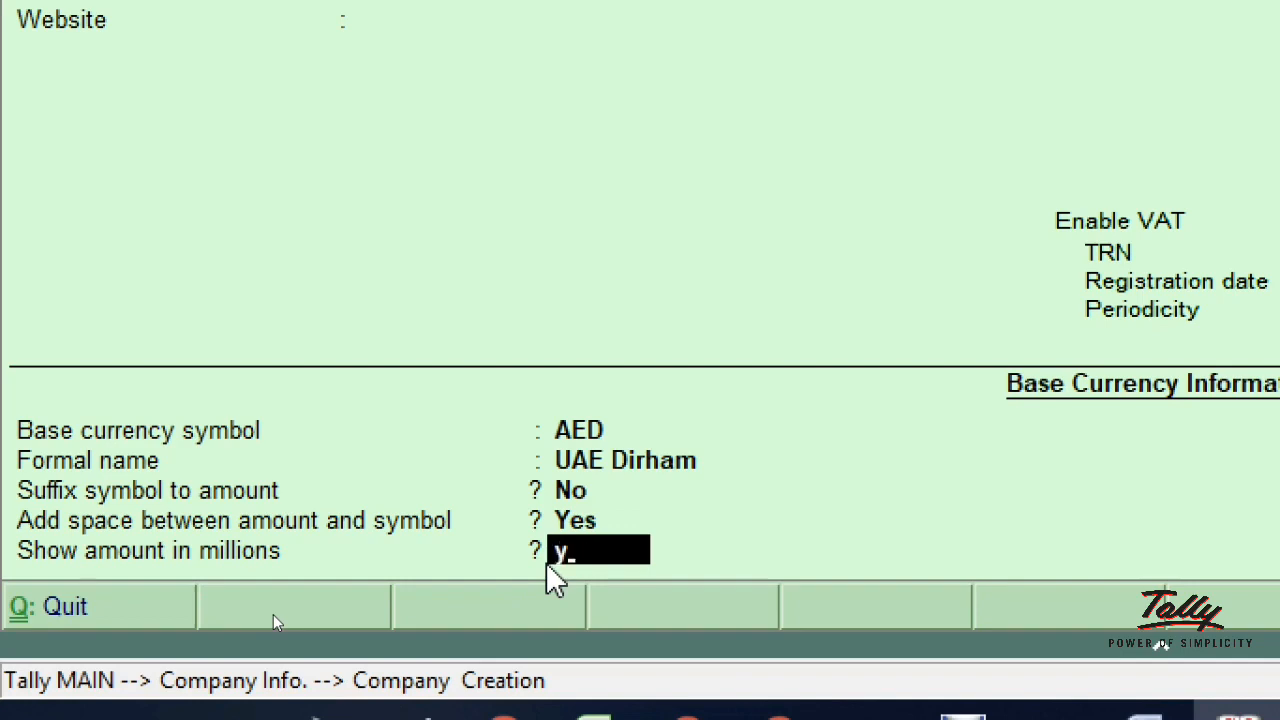
pyautogui.press('Return')
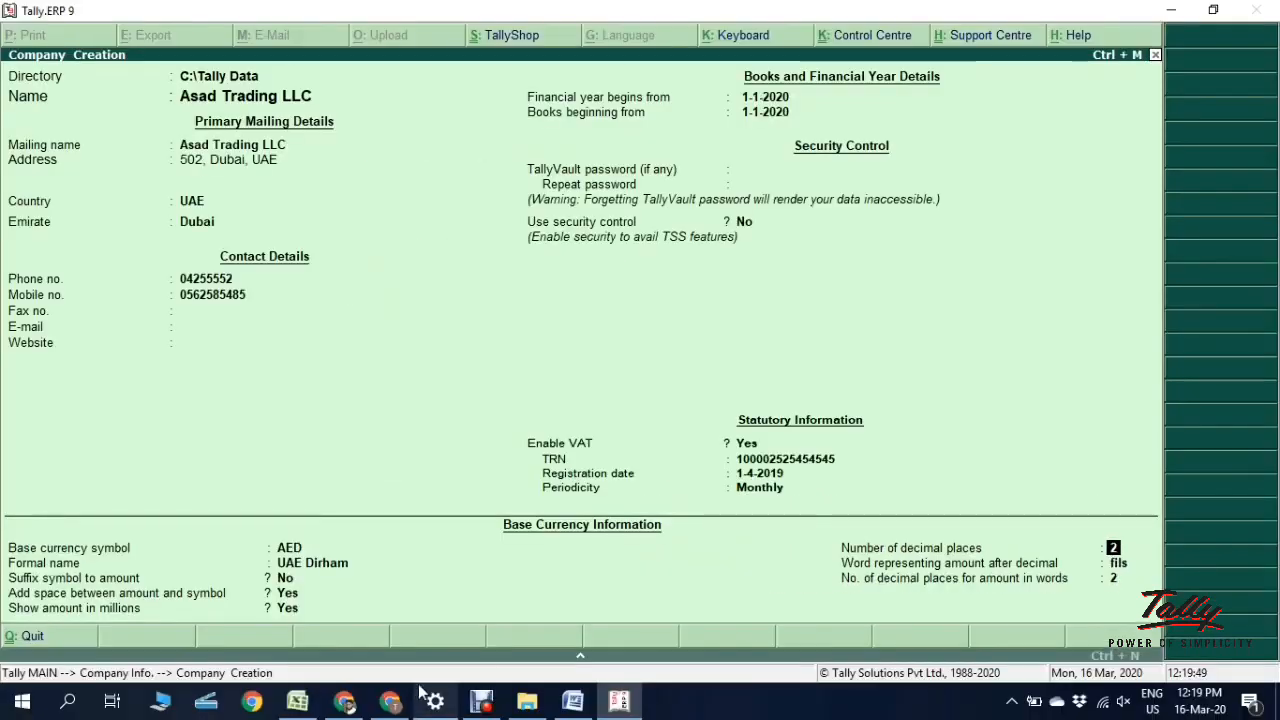
# Step: In Word, replace AED 1000 with the sample amount 50.20
pyautogui.click(558, 706)
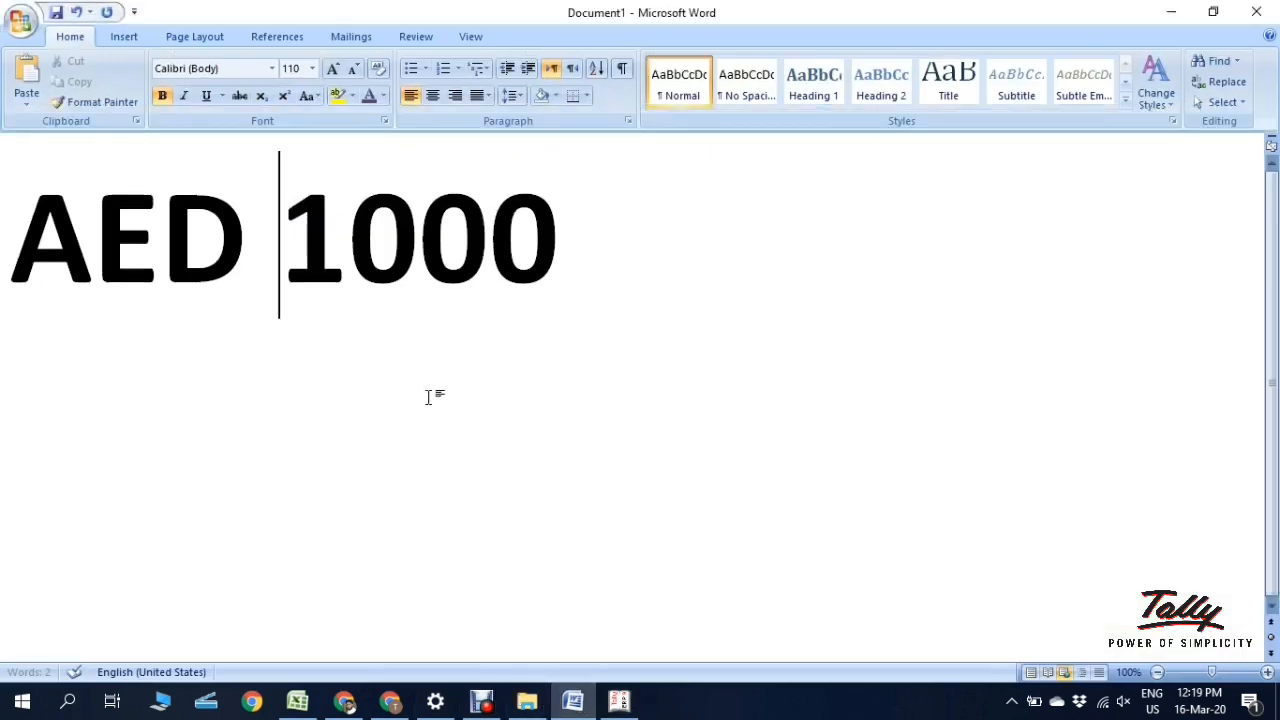
pyautogui.click(545, 325)
pyautogui.press('BackSpace')
pyautogui.press('BackSpace')
pyautogui.press('BackSpace')
pyautogui.press('BackSpace')
pyautogui.press('BackSpace')
pyautogui.press('BackSpace')
pyautogui.press('BackSpace')
pyautogui.press('BackSpace')
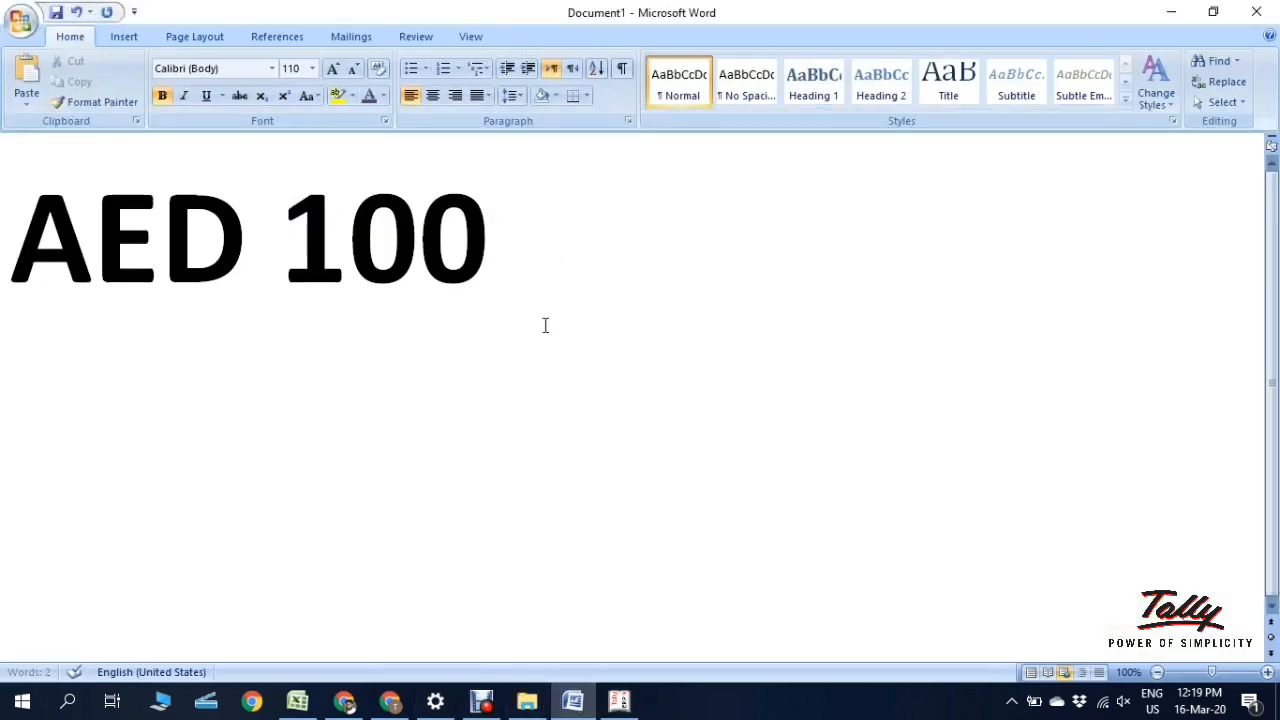
pyautogui.write('5')
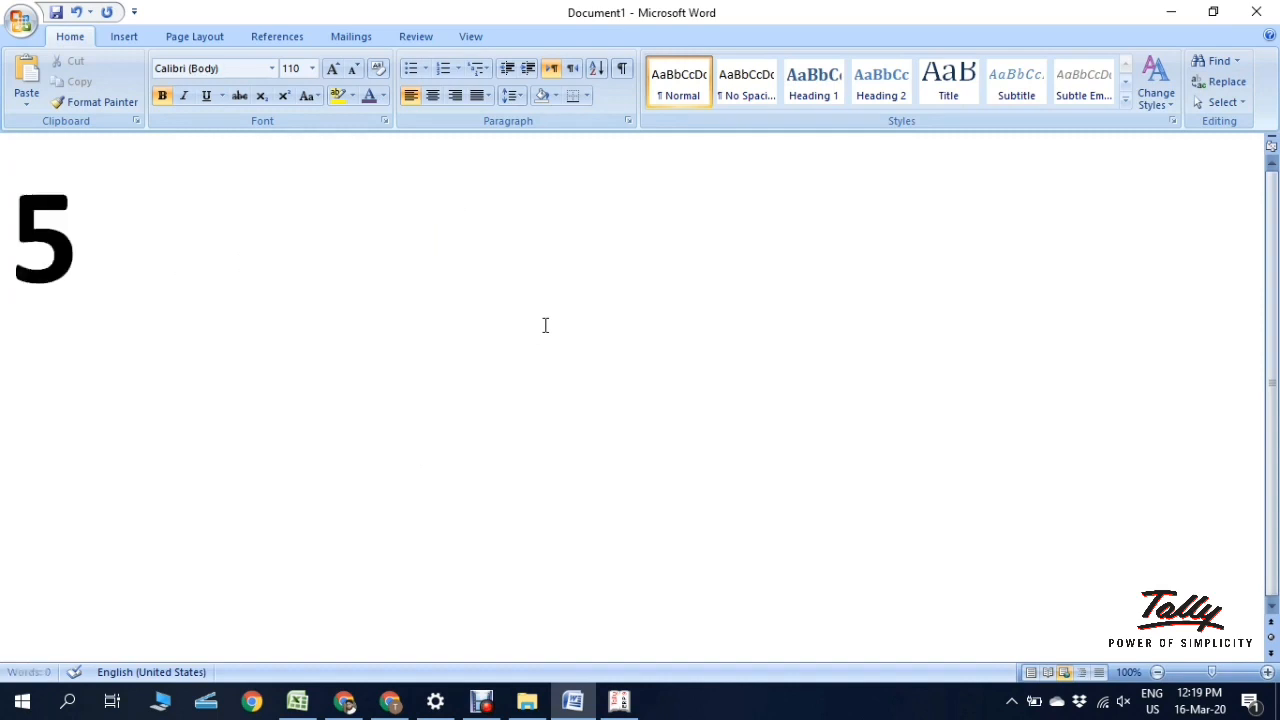
pyautogui.write('0.')
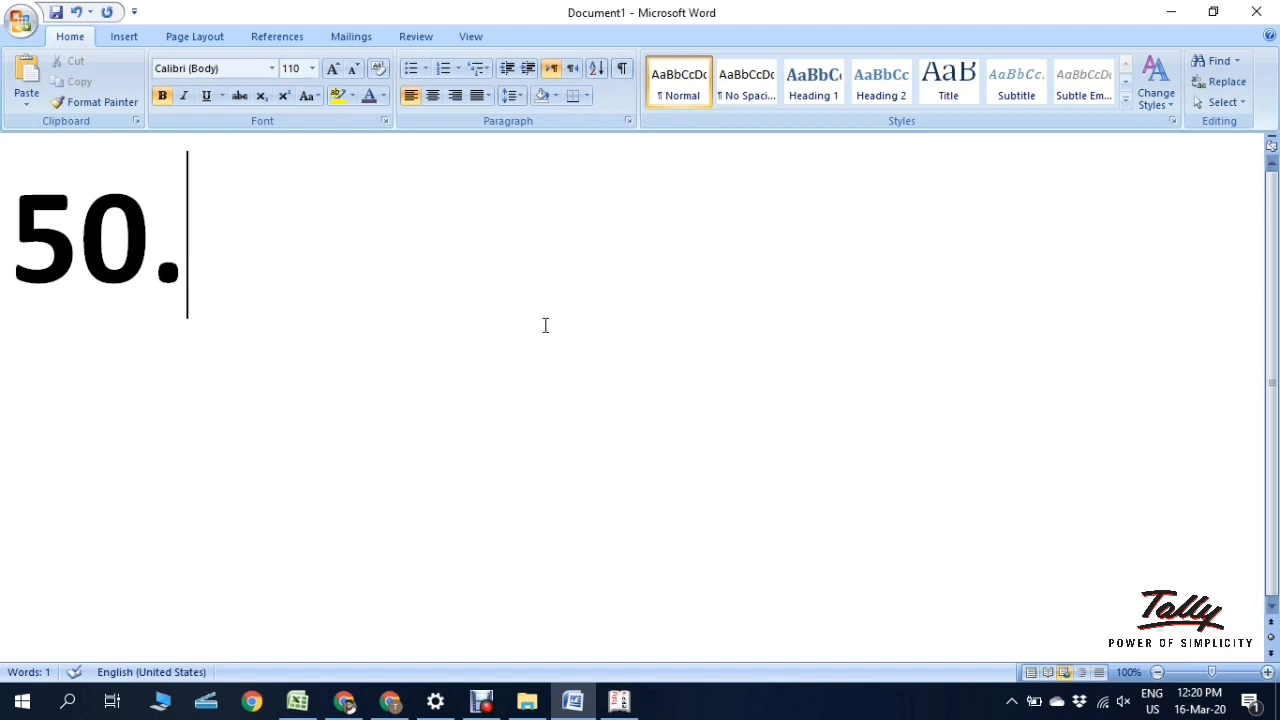
pyautogui.write('20')
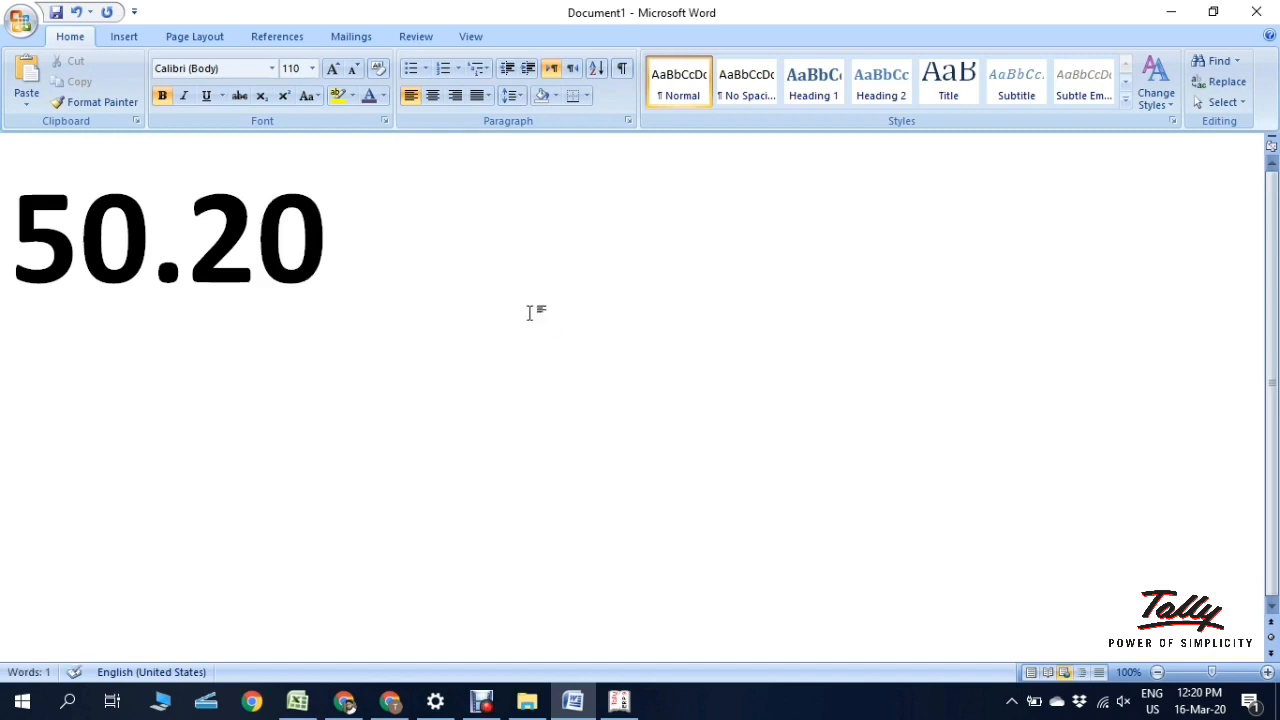
pyautogui.moveTo(190, 246); pyautogui.dragTo(343, 246)
pyautogui.click(257, 249)
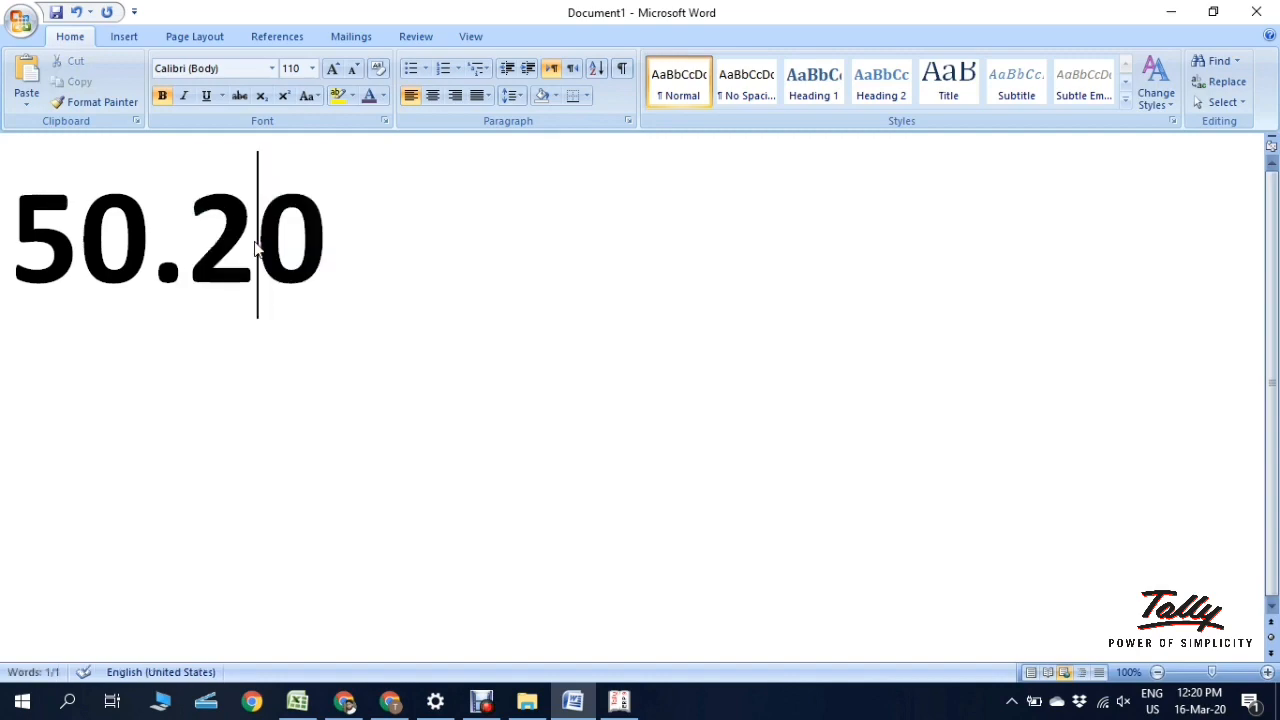
# Step: Compare the sample with Tally, trimming an accidental 50.202 back to 50.20
pyautogui.click(619, 701)
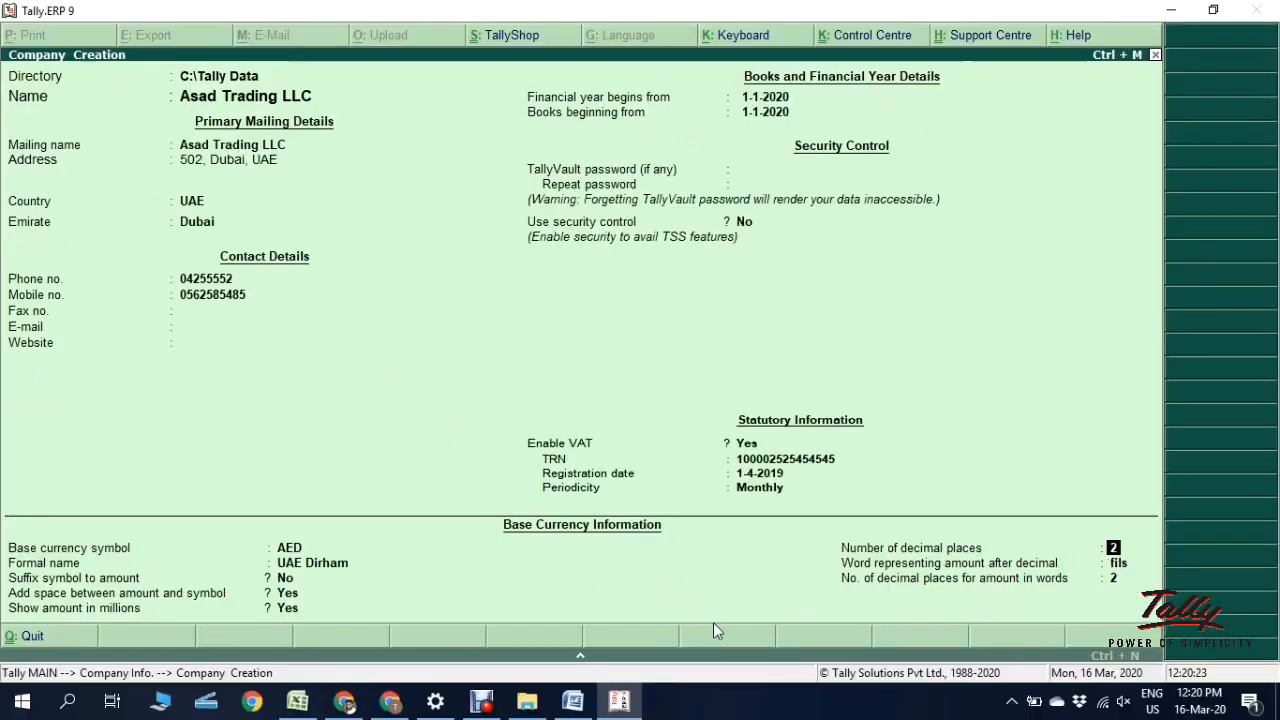
pyautogui.click(586, 704)
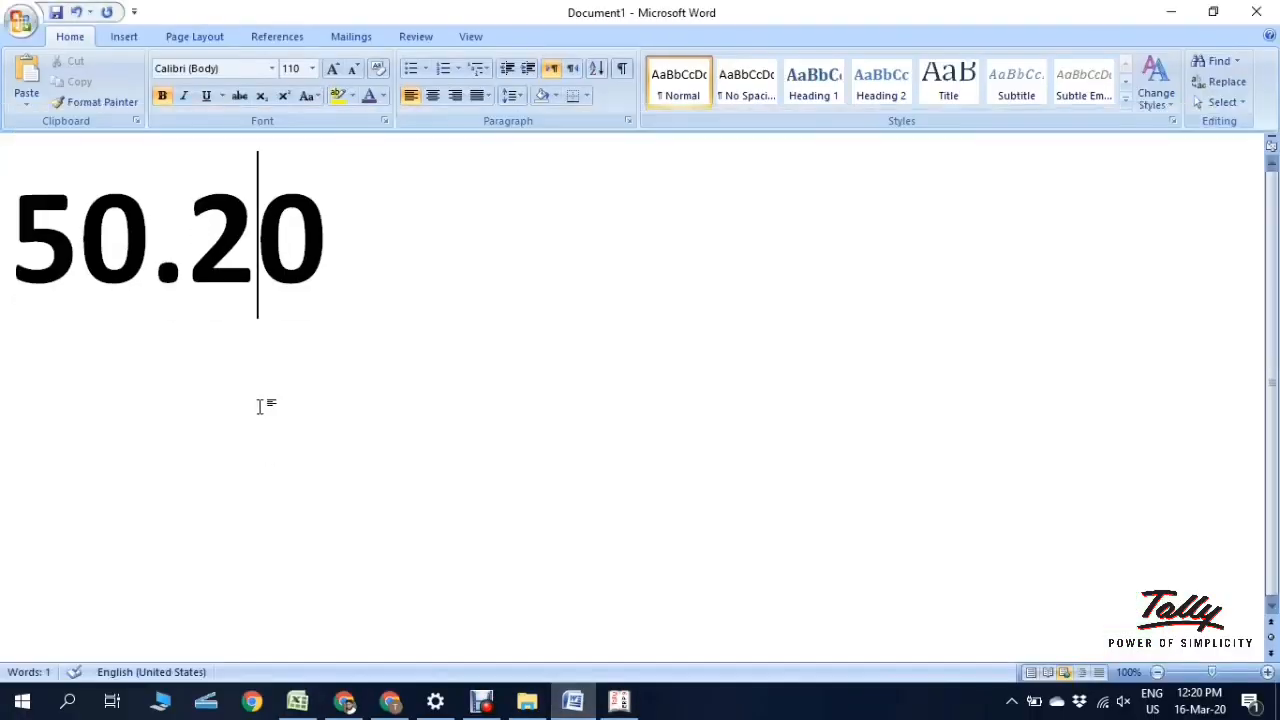
pyautogui.click(628, 706)
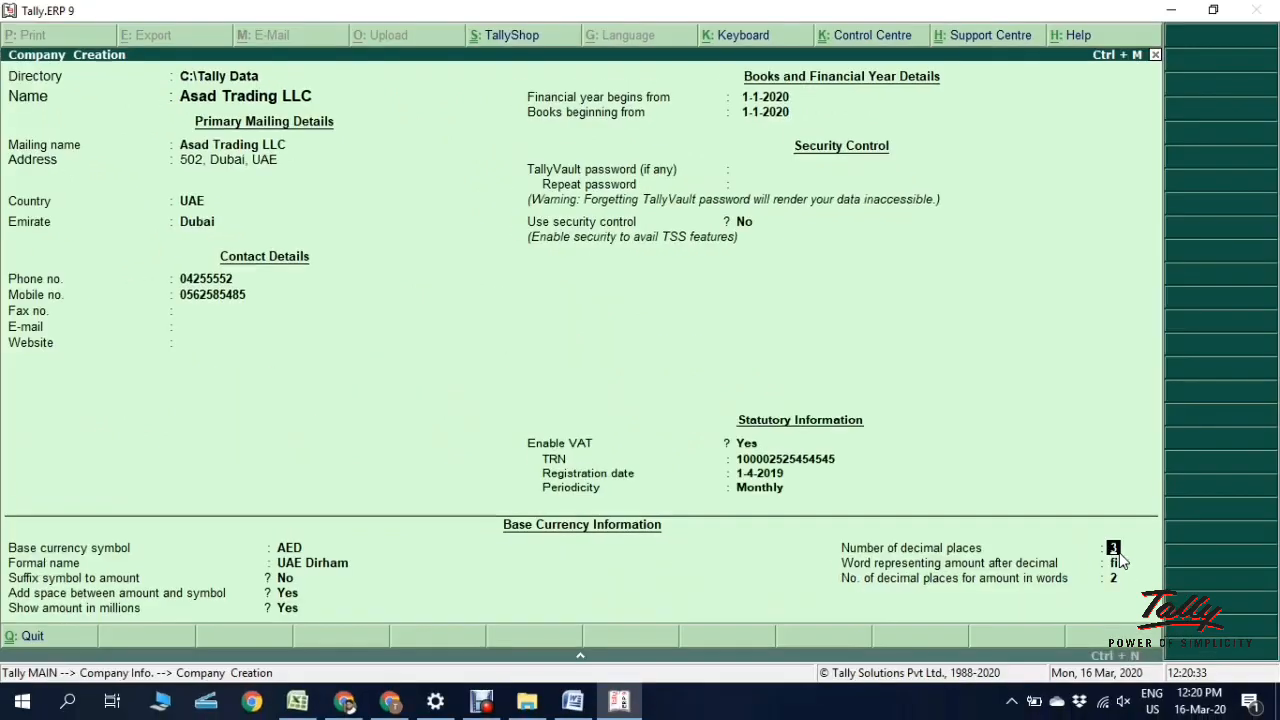
pyautogui.click(588, 704)
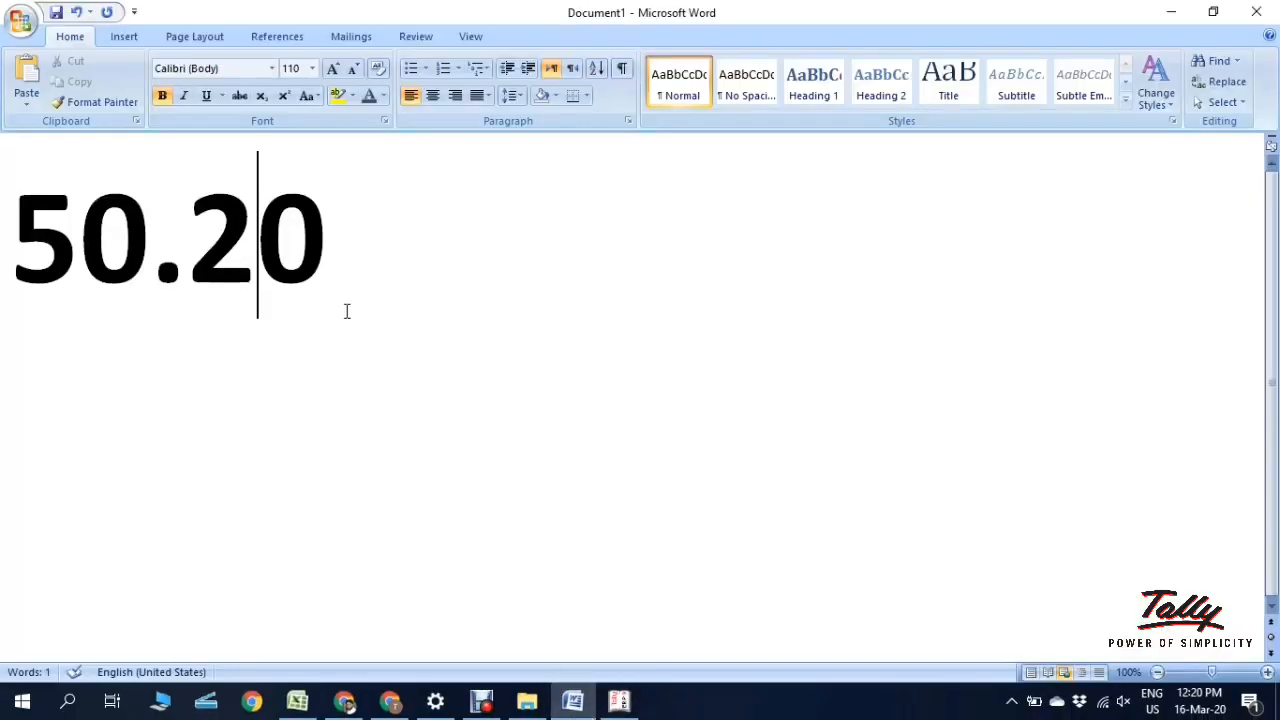
pyautogui.write('2')
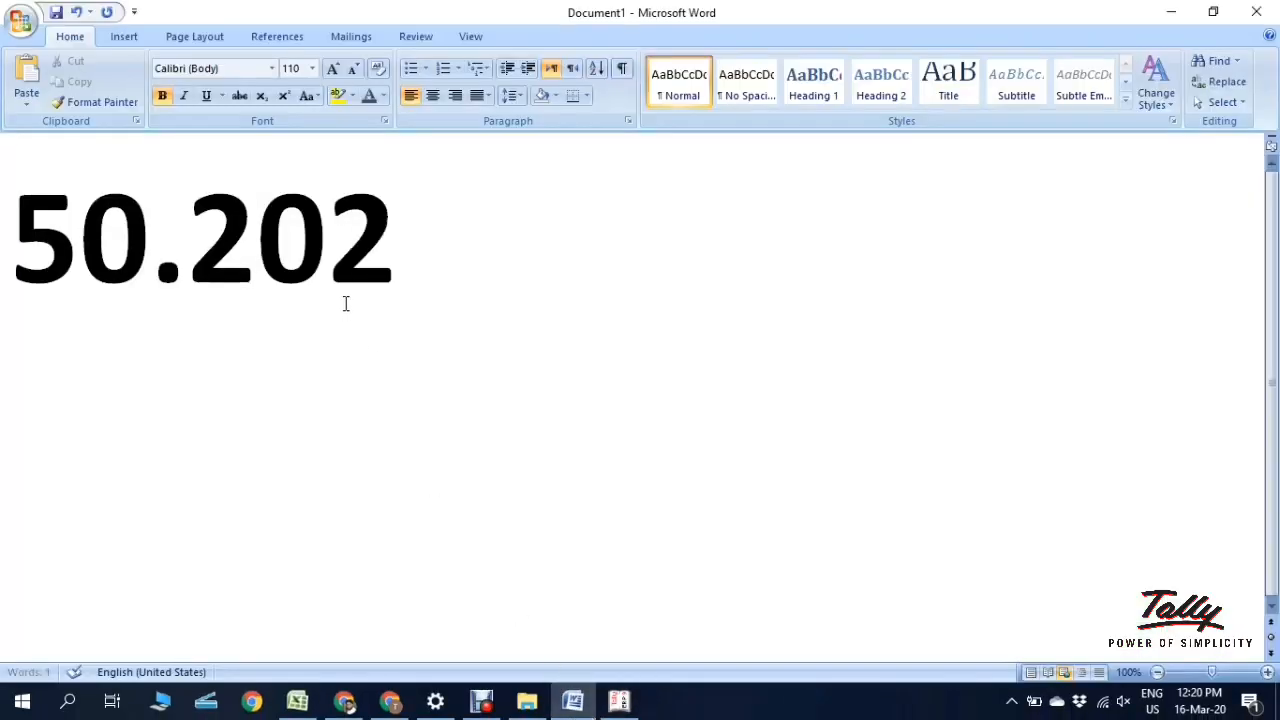
pyautogui.moveTo(196, 258); pyautogui.dragTo(426, 249)
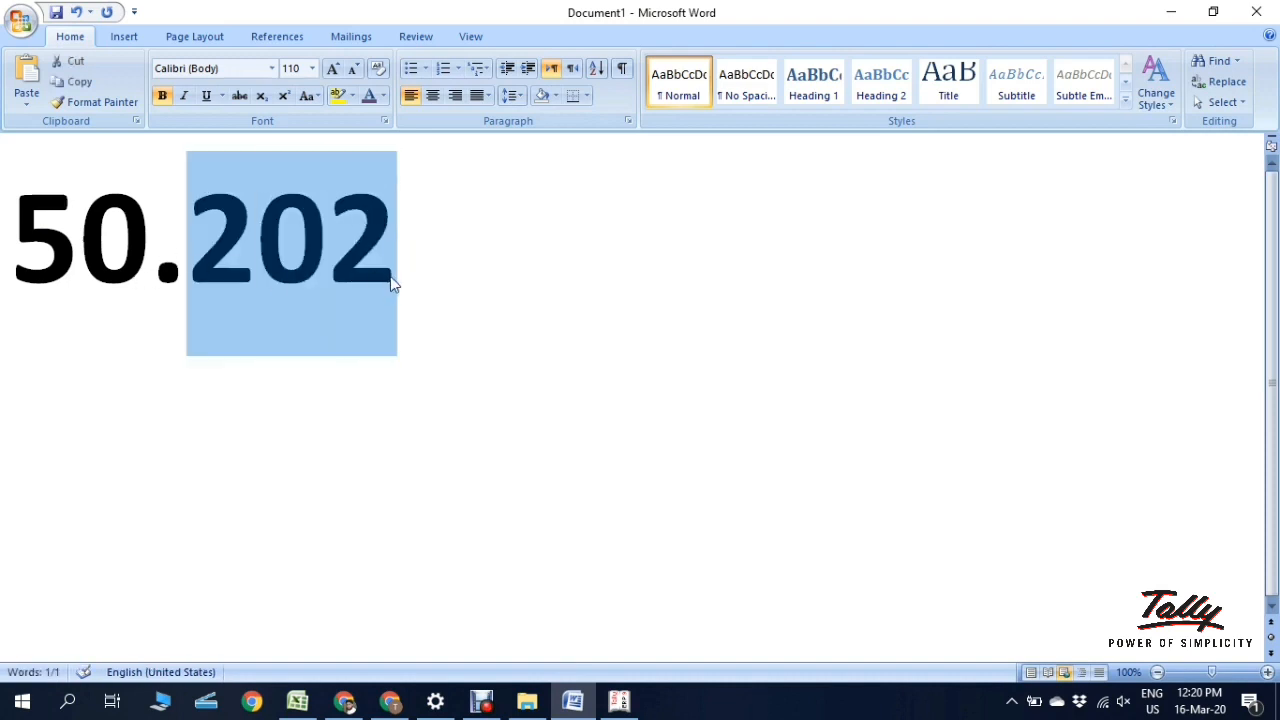
pyautogui.click(362, 289)
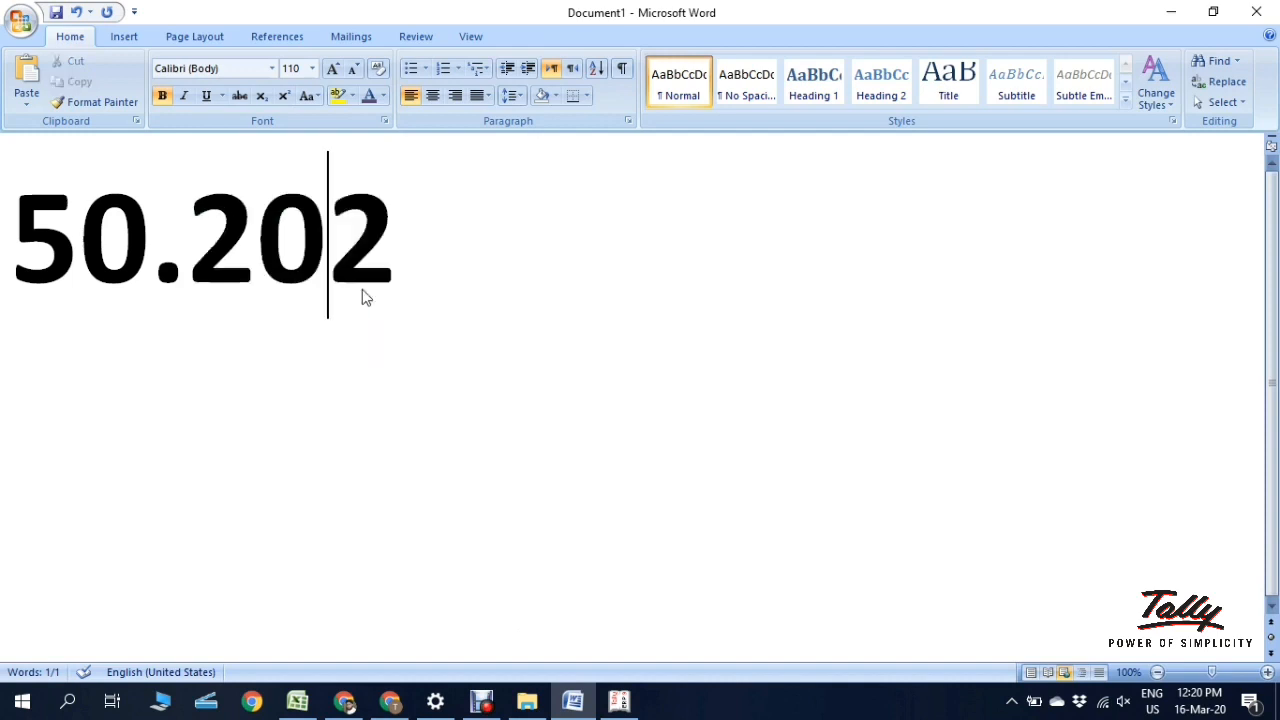
pyautogui.click(388, 286)
pyautogui.press('BackSpace')
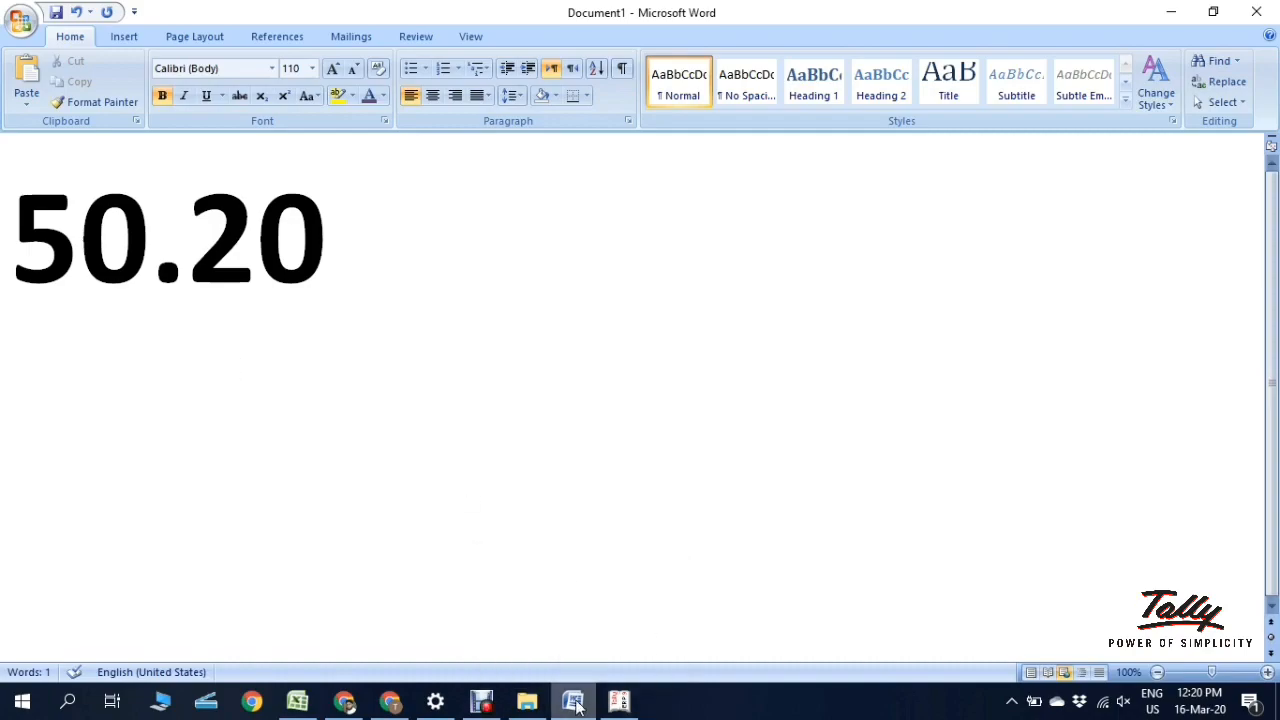
pyautogui.click(619, 702)
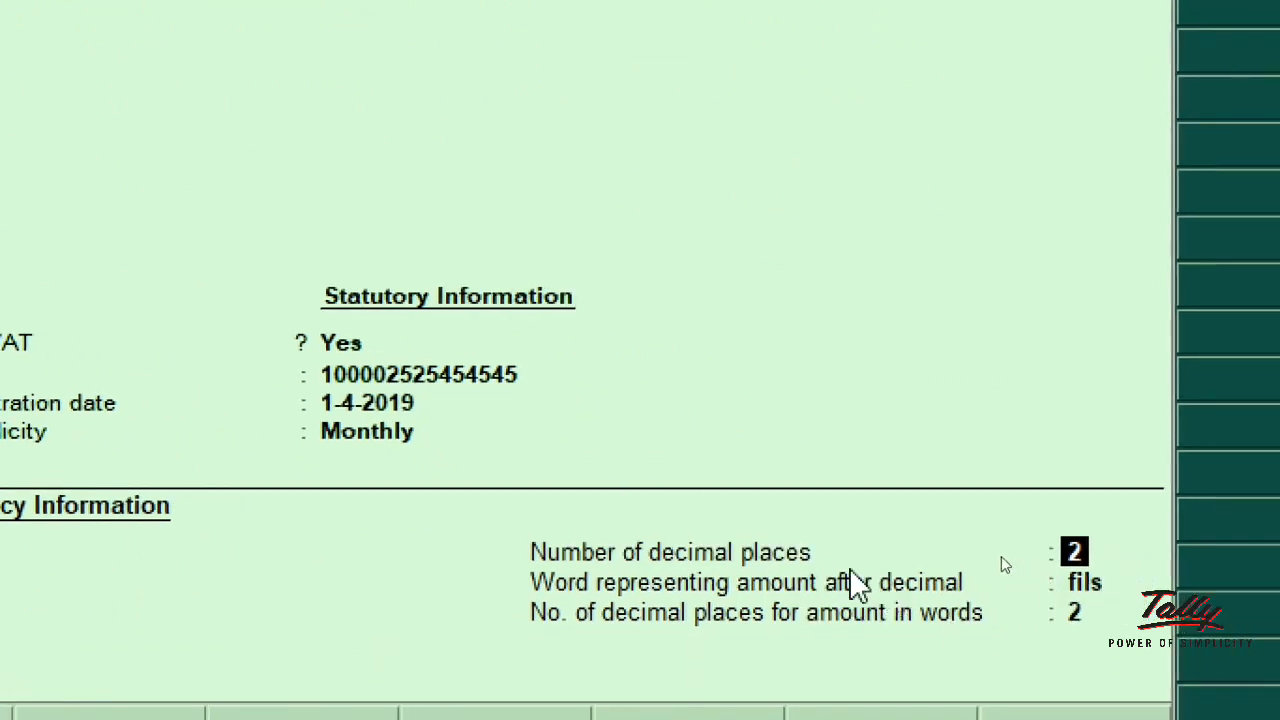
# Step: Accept 2 as the number of decimal places for AED amounts
pyautogui.press('Return')
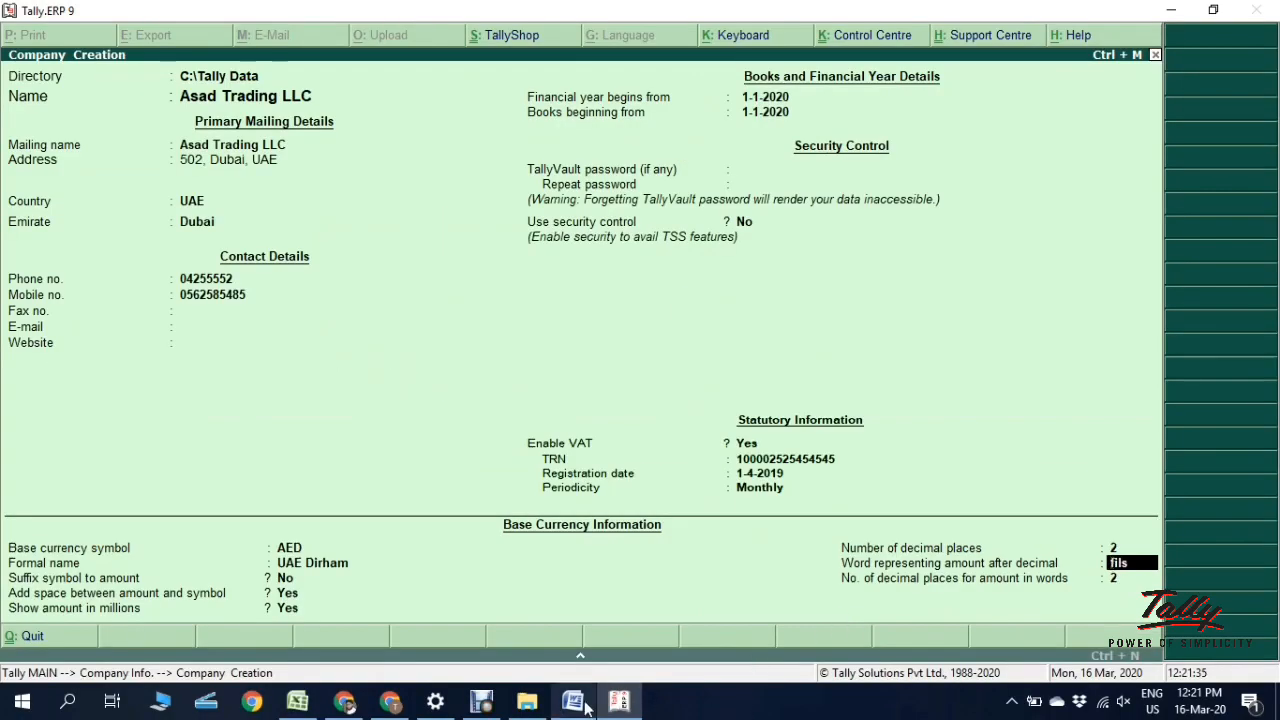
# Step: Highlight the 20 fils part of 50.20 in Word, then minimize Word
pyautogui.click(572, 703)
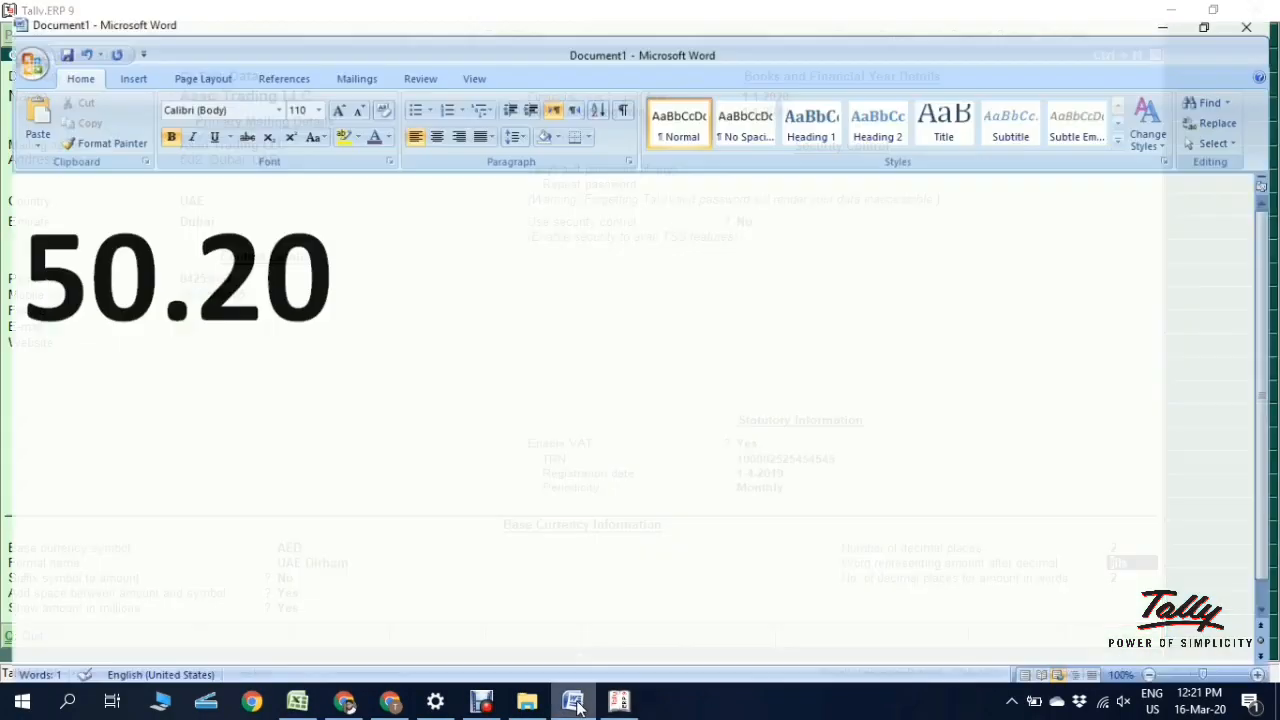
pyautogui.click(110, 265)
pyautogui.moveTo(180, 266); pyautogui.dragTo(429, 252)
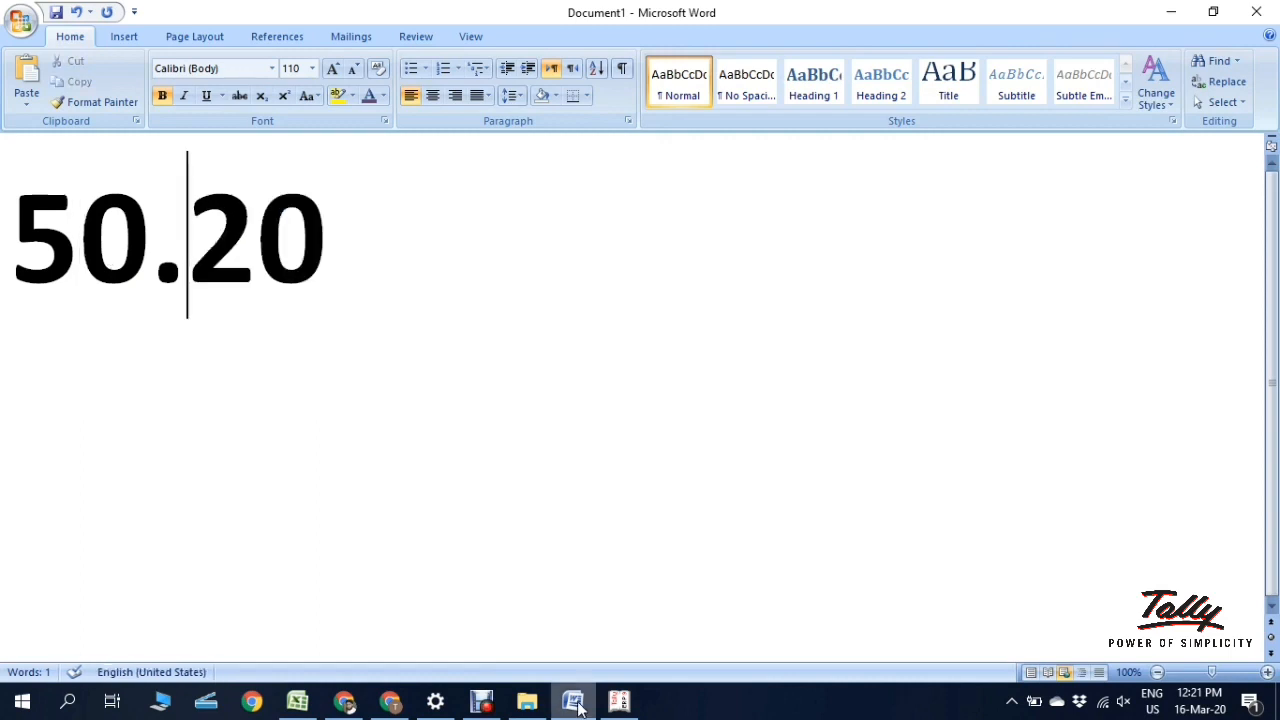
pyautogui.click(576, 705)
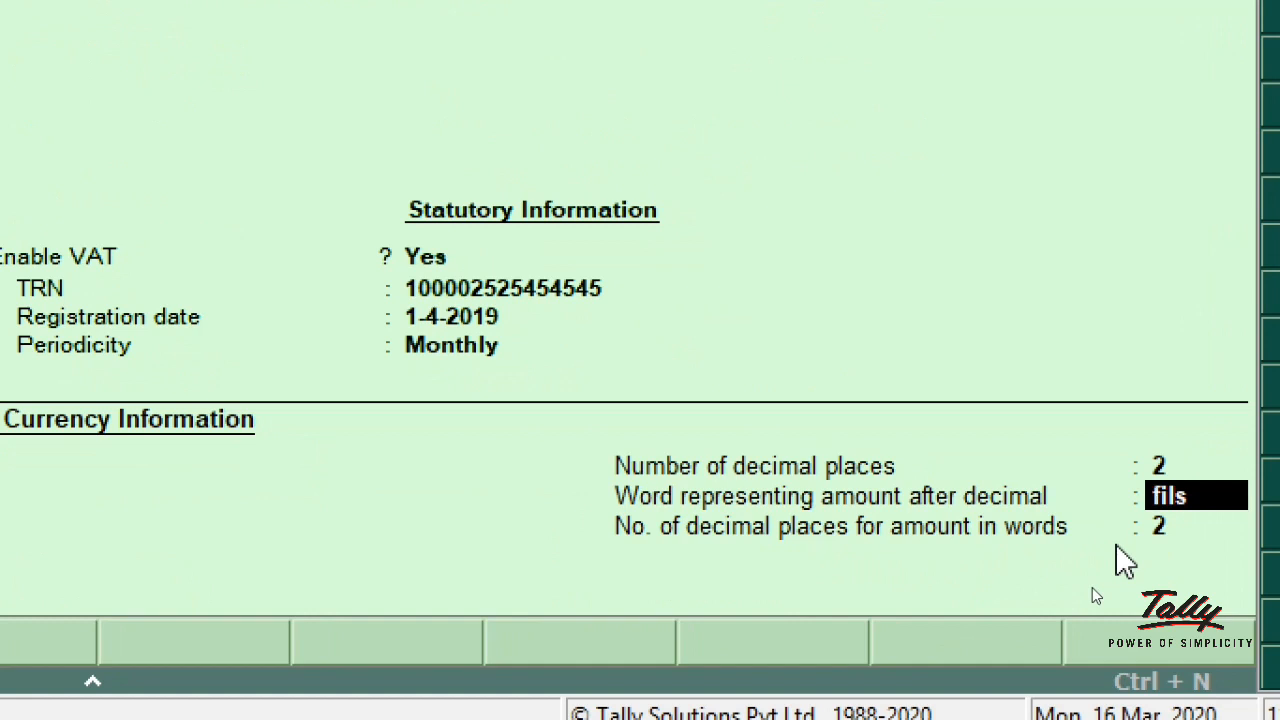
# Step: Keep fils as the decimal word and 2 decimal places in words, then accept the company
pyautogui.press('Return')
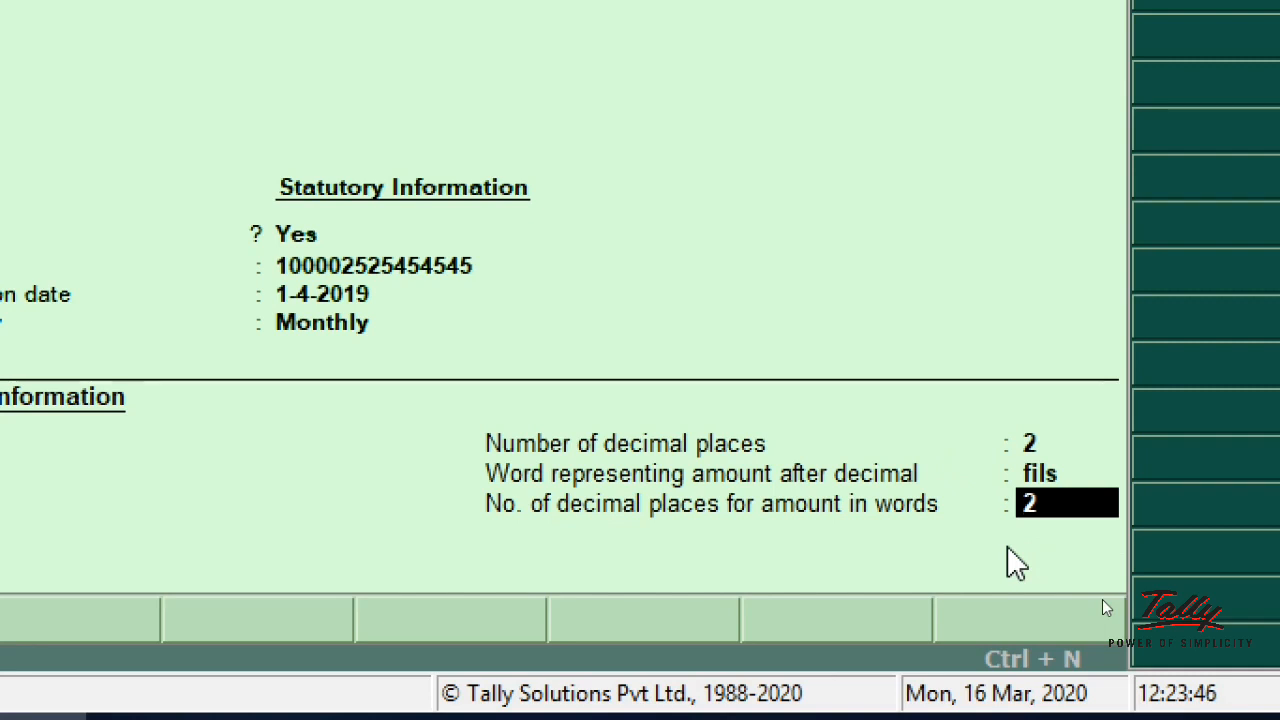
pyautogui.press('Return')
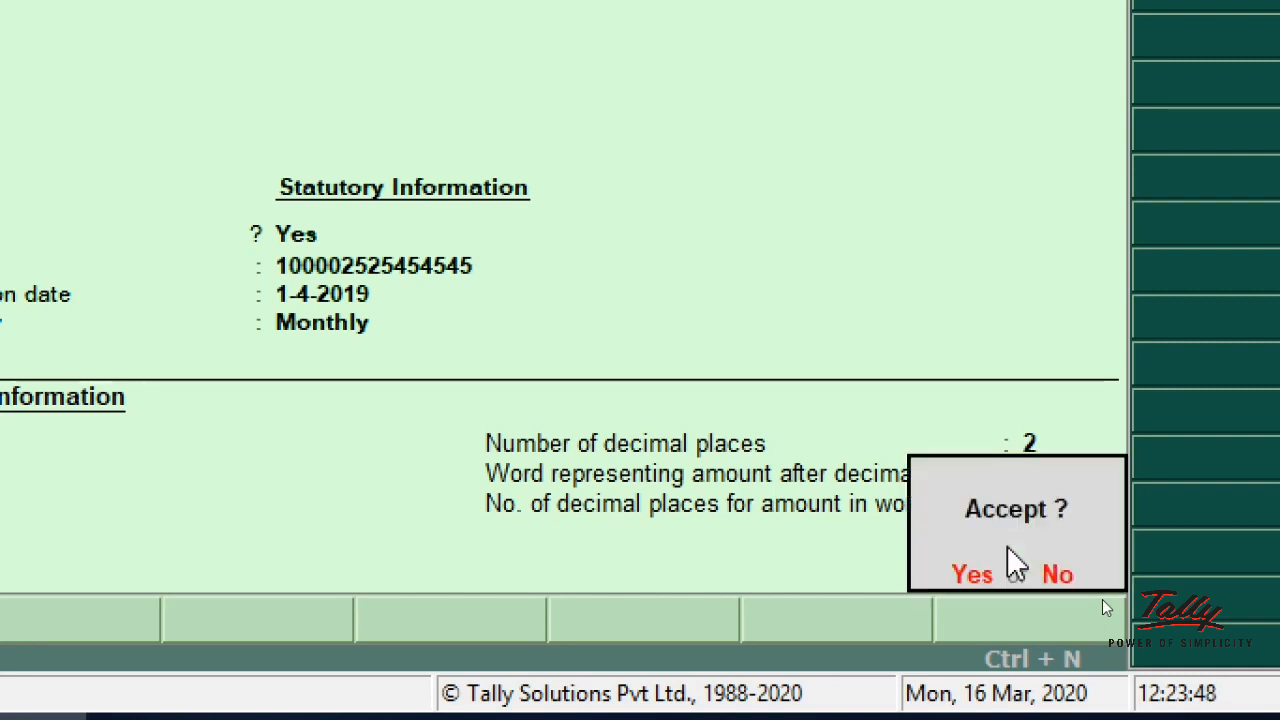
pyautogui.click(976, 598)
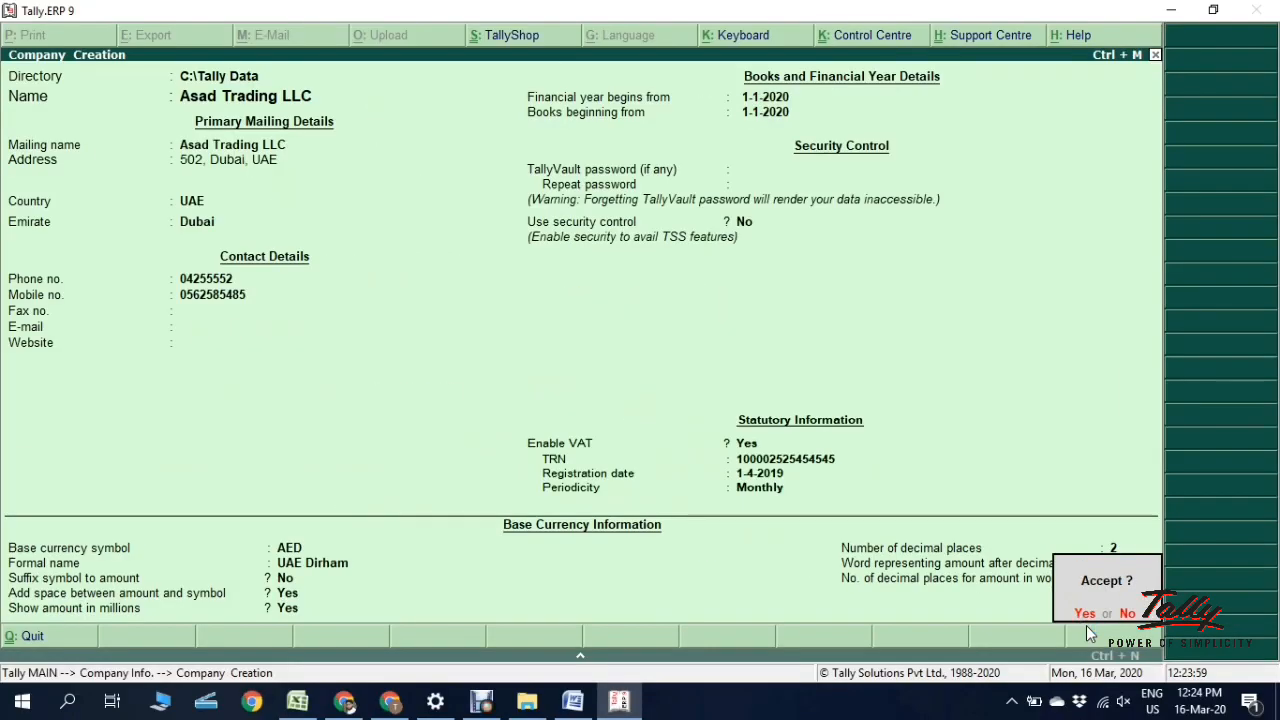
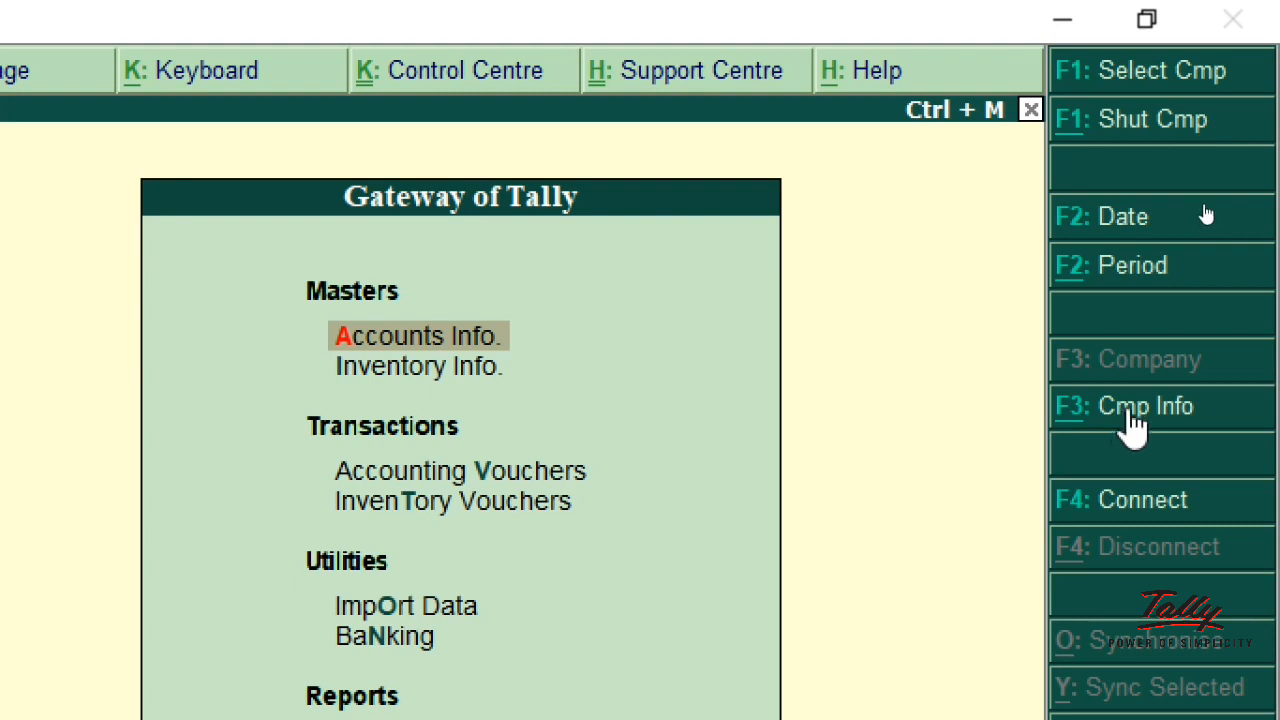
# Step: From Company Info, choose Alter to open the List of Companies
pyautogui.click(1133, 413)
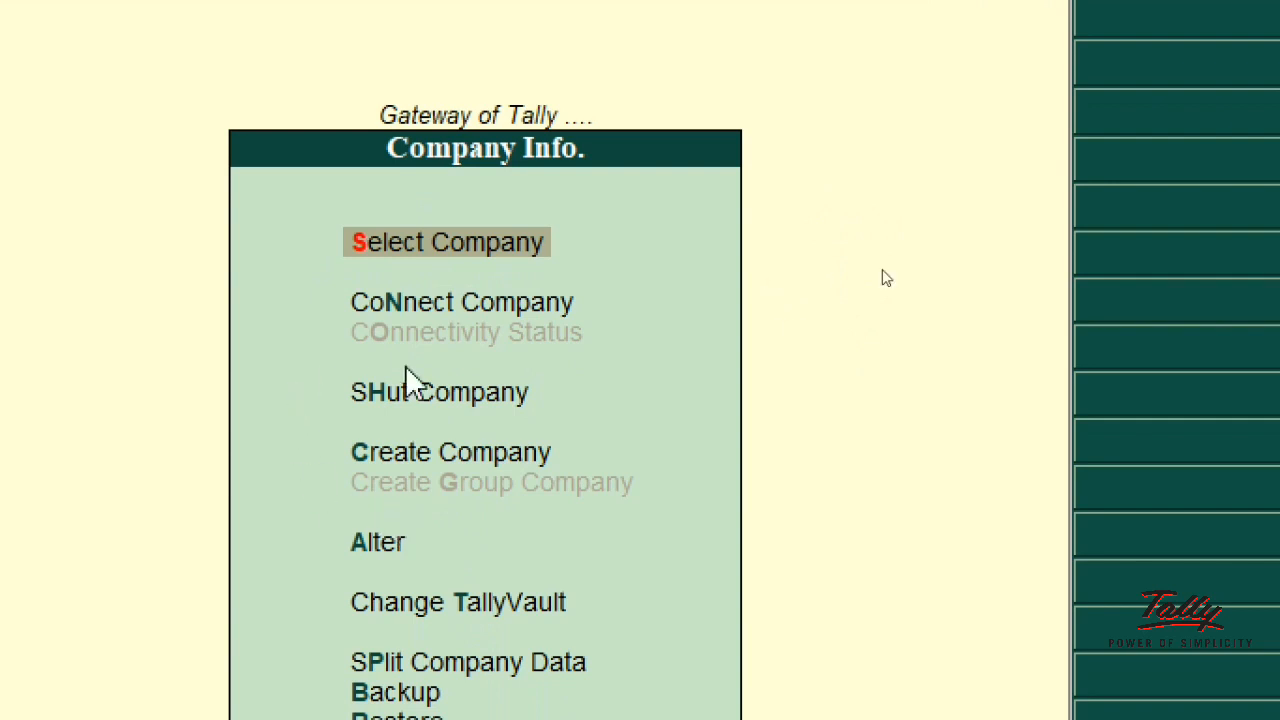
pyautogui.click(384, 558)
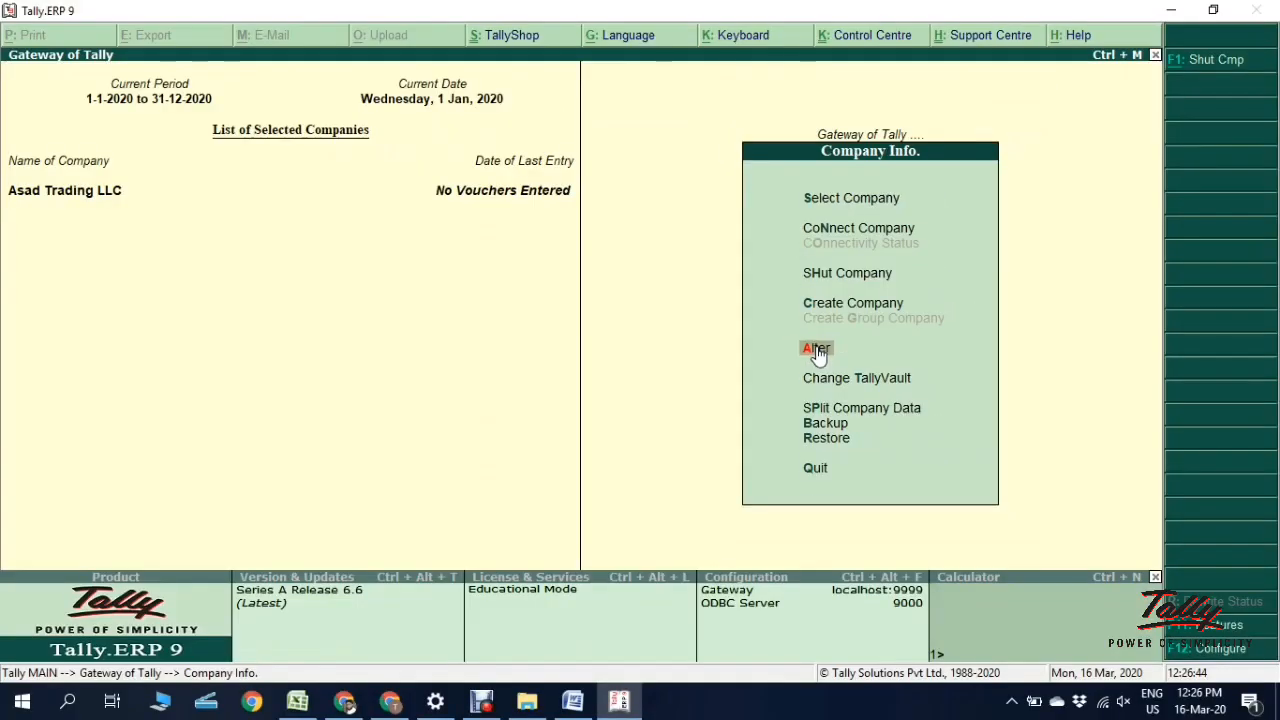
pyautogui.click(817, 352)
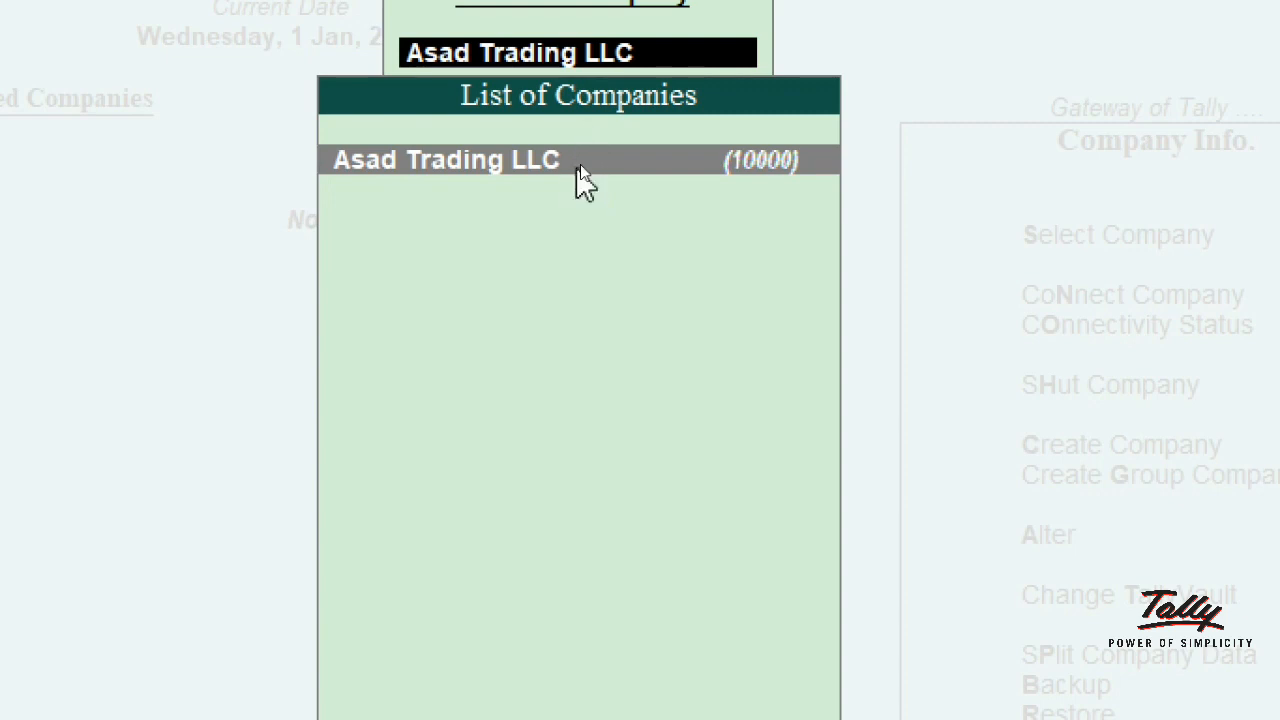
pyautogui.click(520, 160)
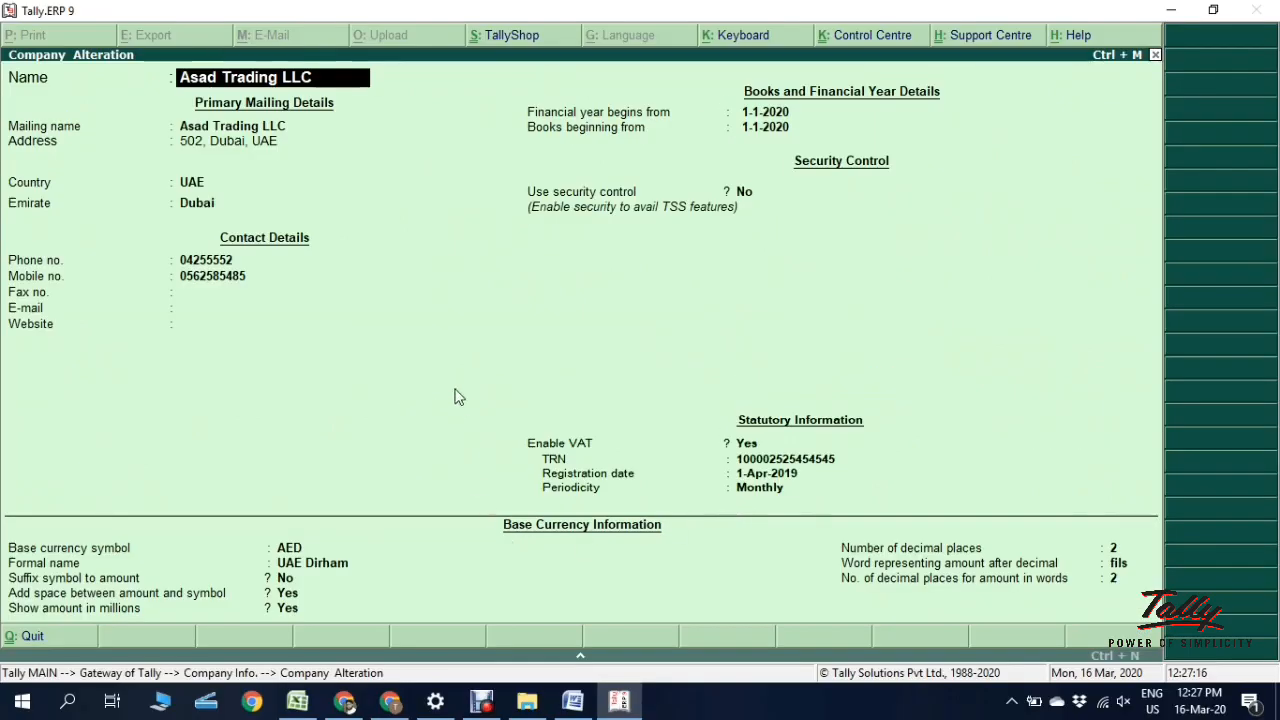
pyautogui.click(309, 188)
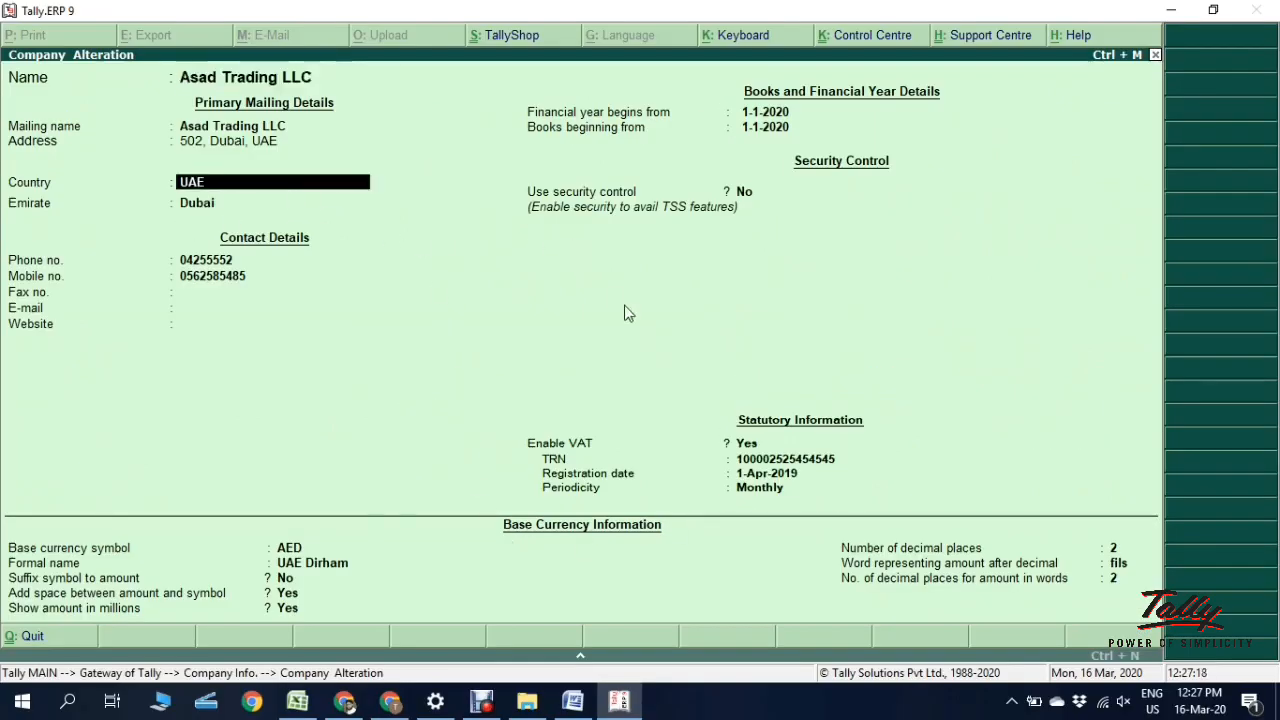
pyautogui.press('space')
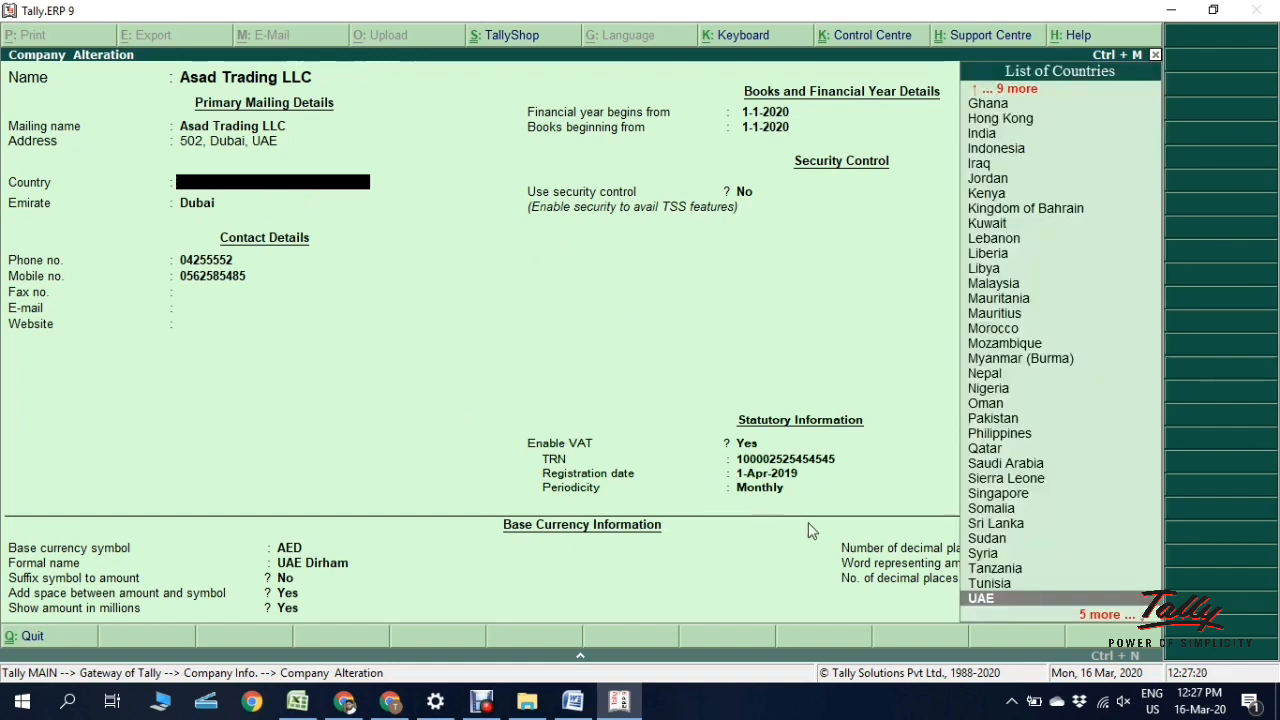
pyautogui.press('Escape')
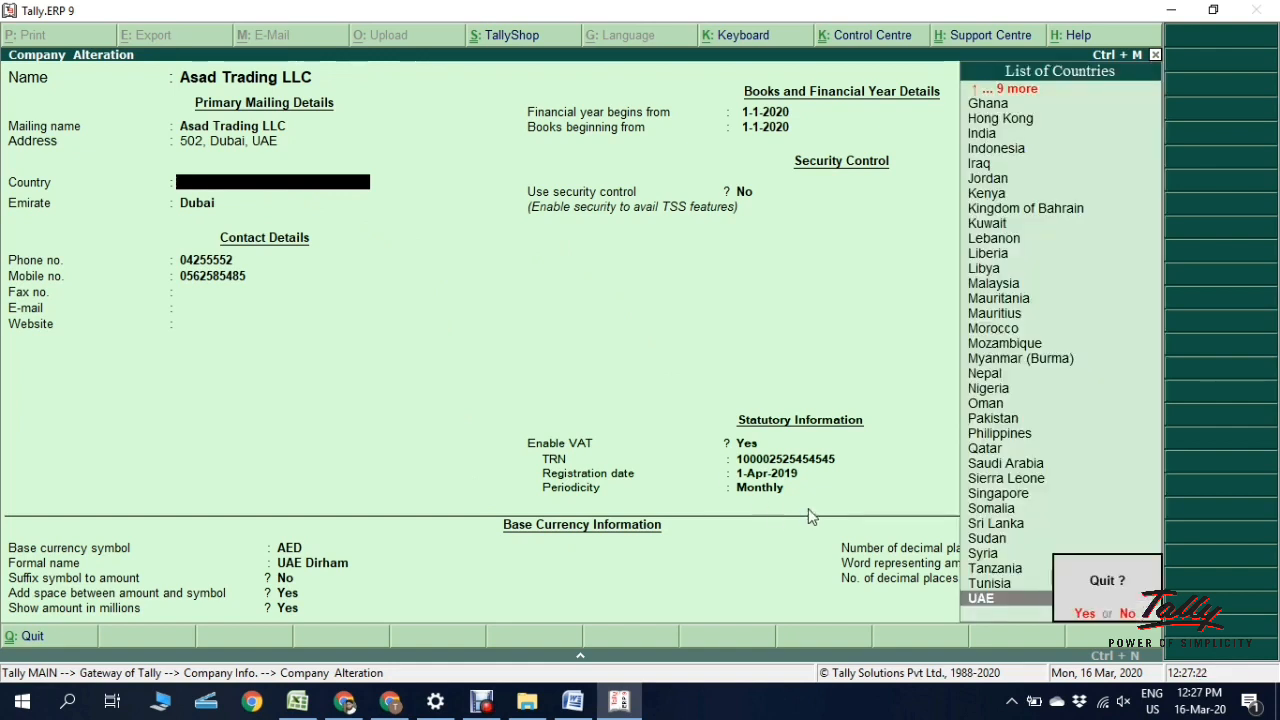
pyautogui.press('y')
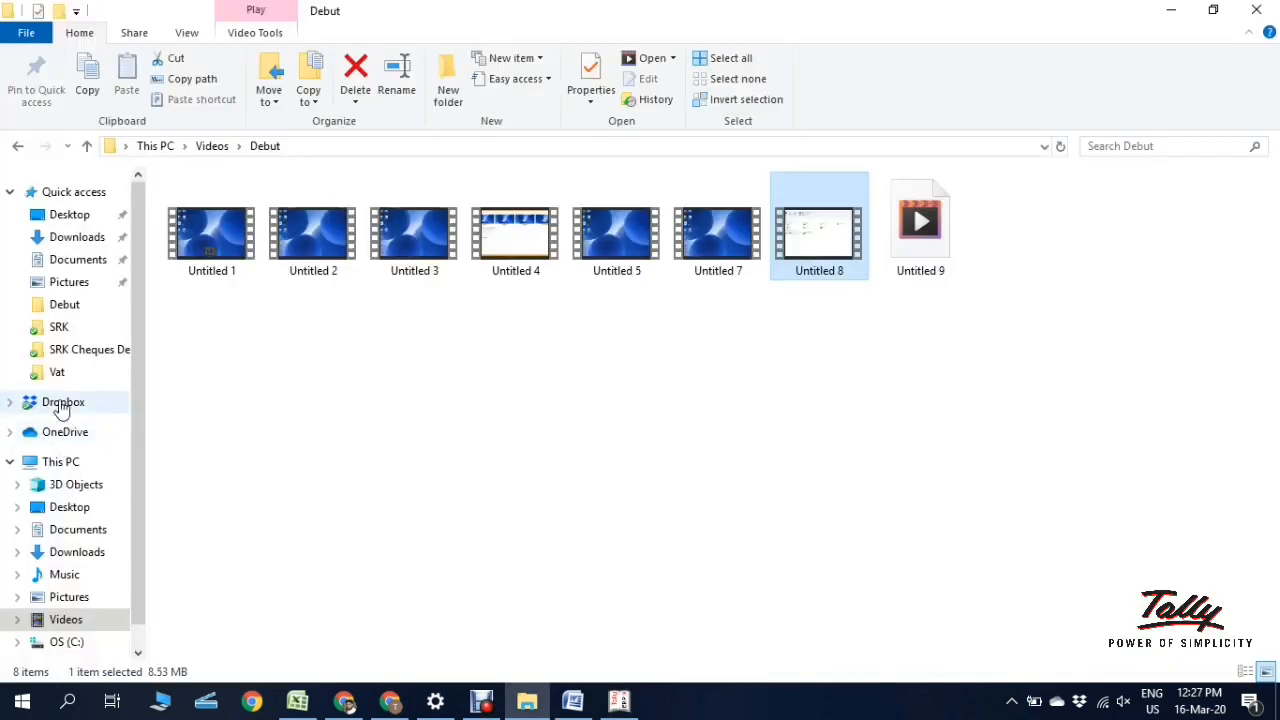
pyautogui.click(60, 404)
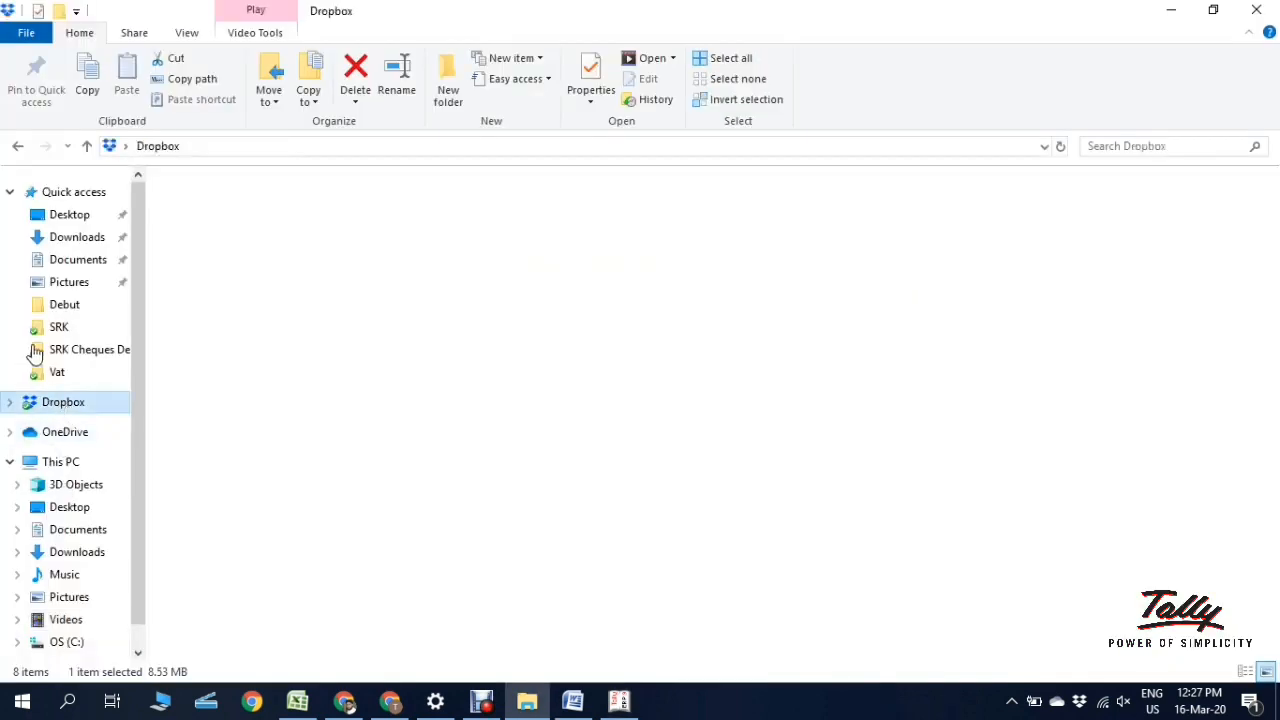
pyautogui.click(61, 462)
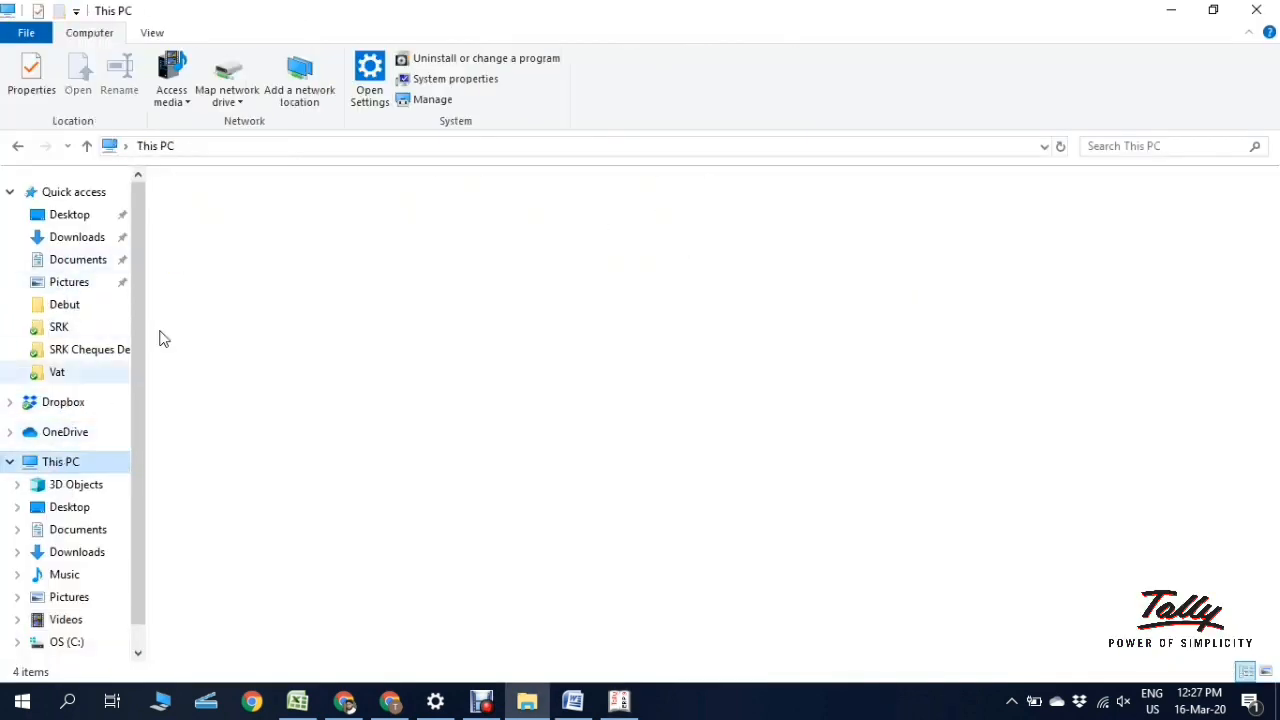
pyautogui.doubleClick(222, 370)
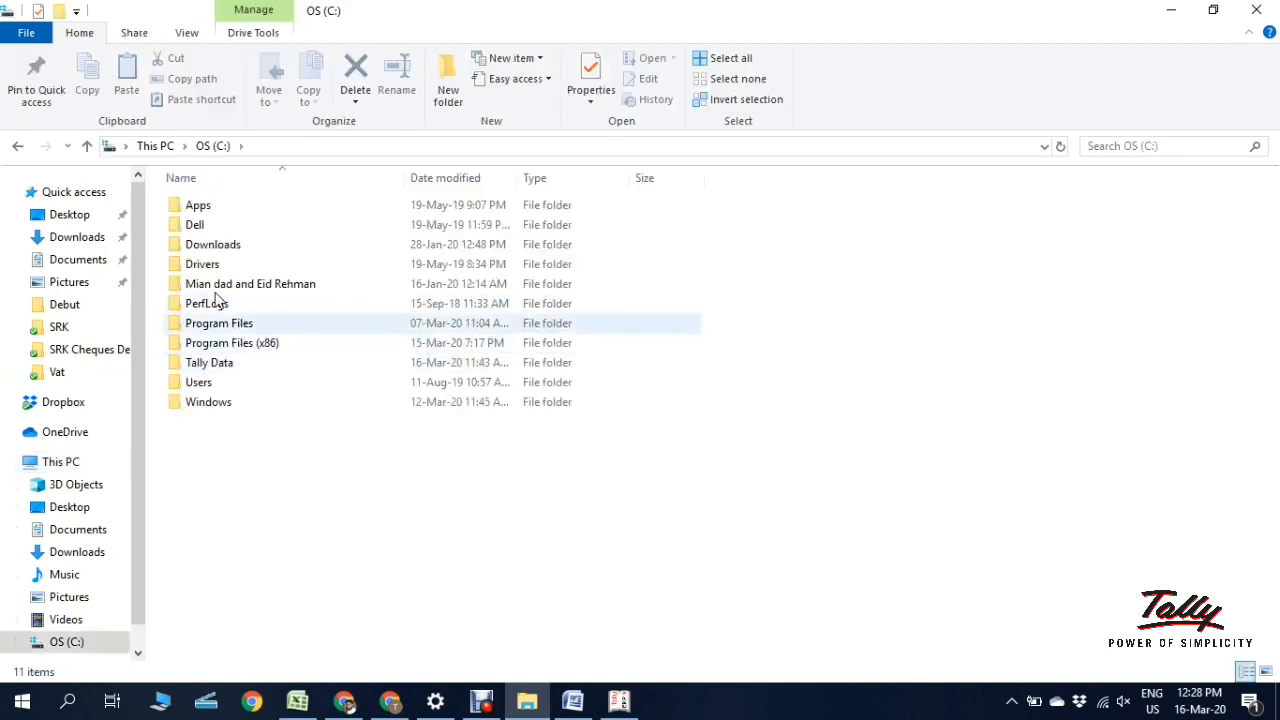
pyautogui.click(218, 368)
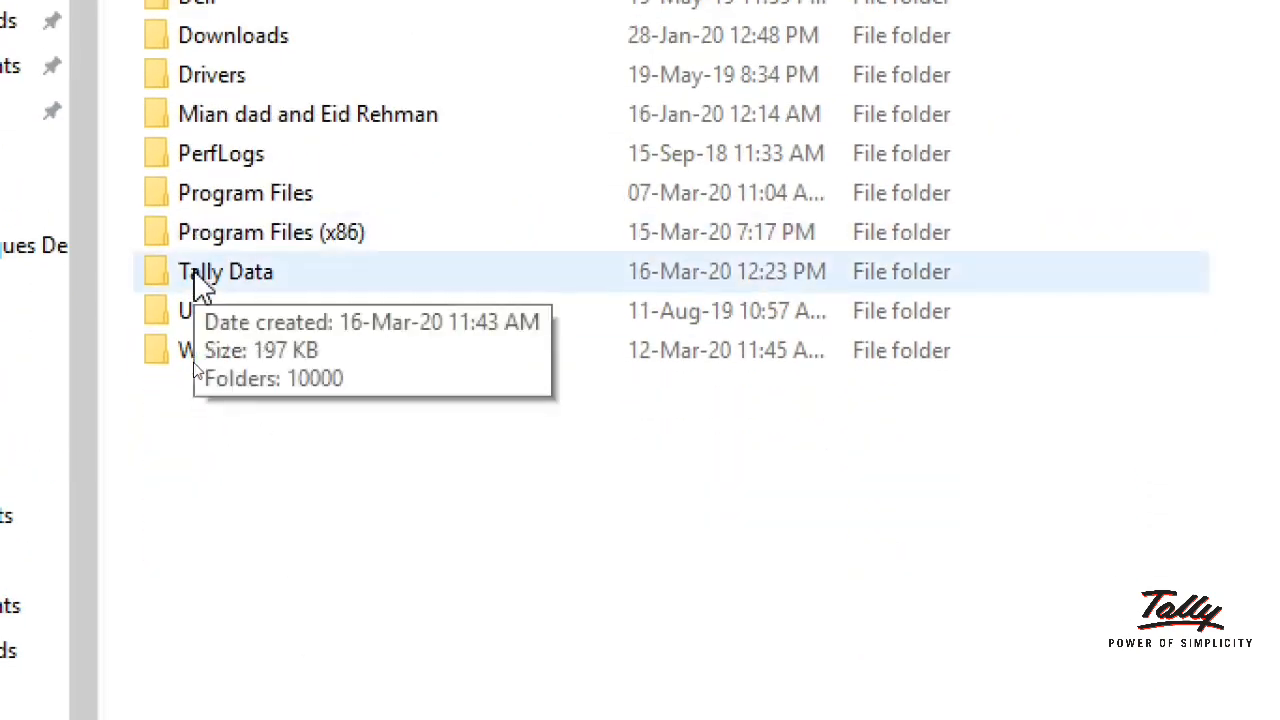
pyautogui.doubleClick(200, 276)
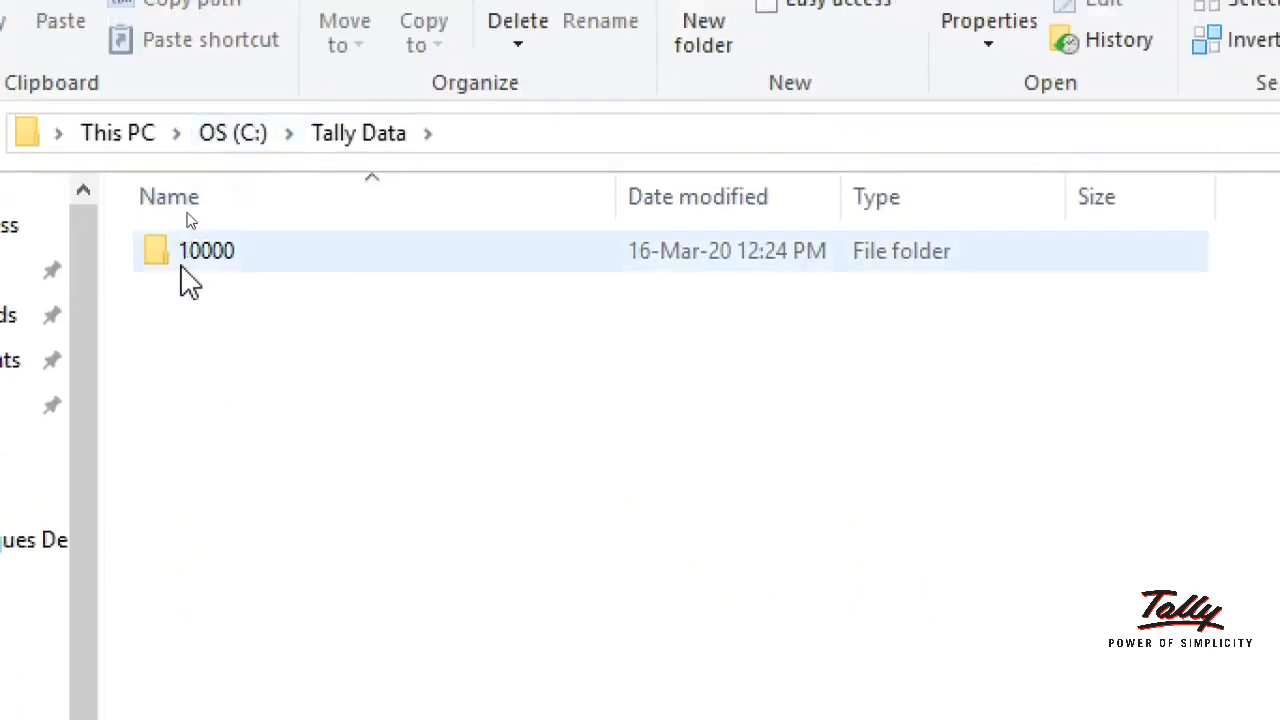
pyautogui.moveTo(190, 284)
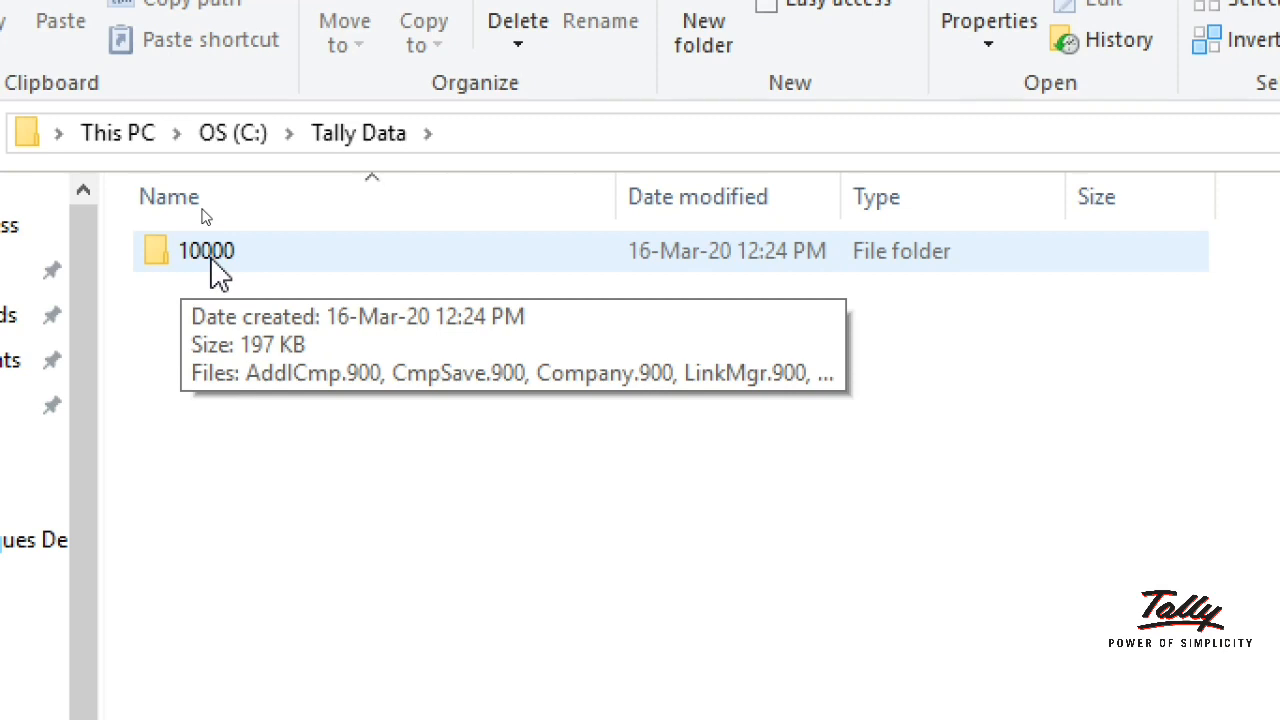
pyautogui.doubleClick(215, 270)
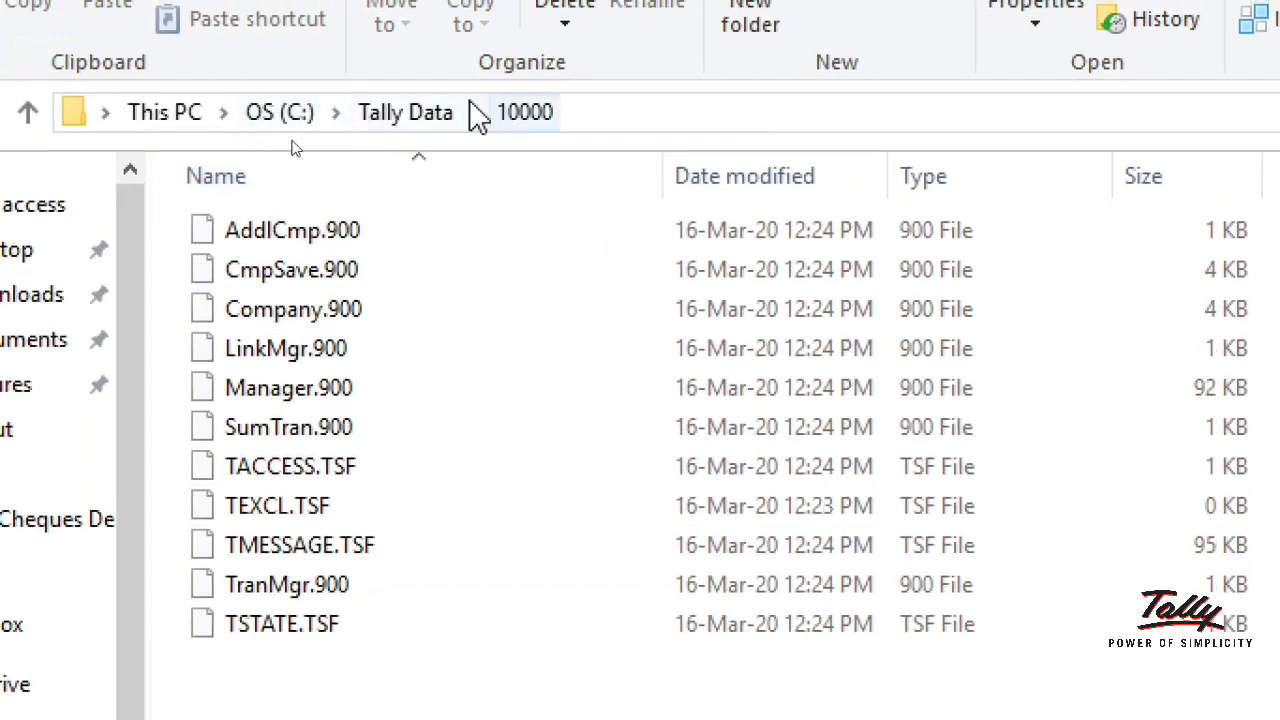
pyautogui.click(410, 114)
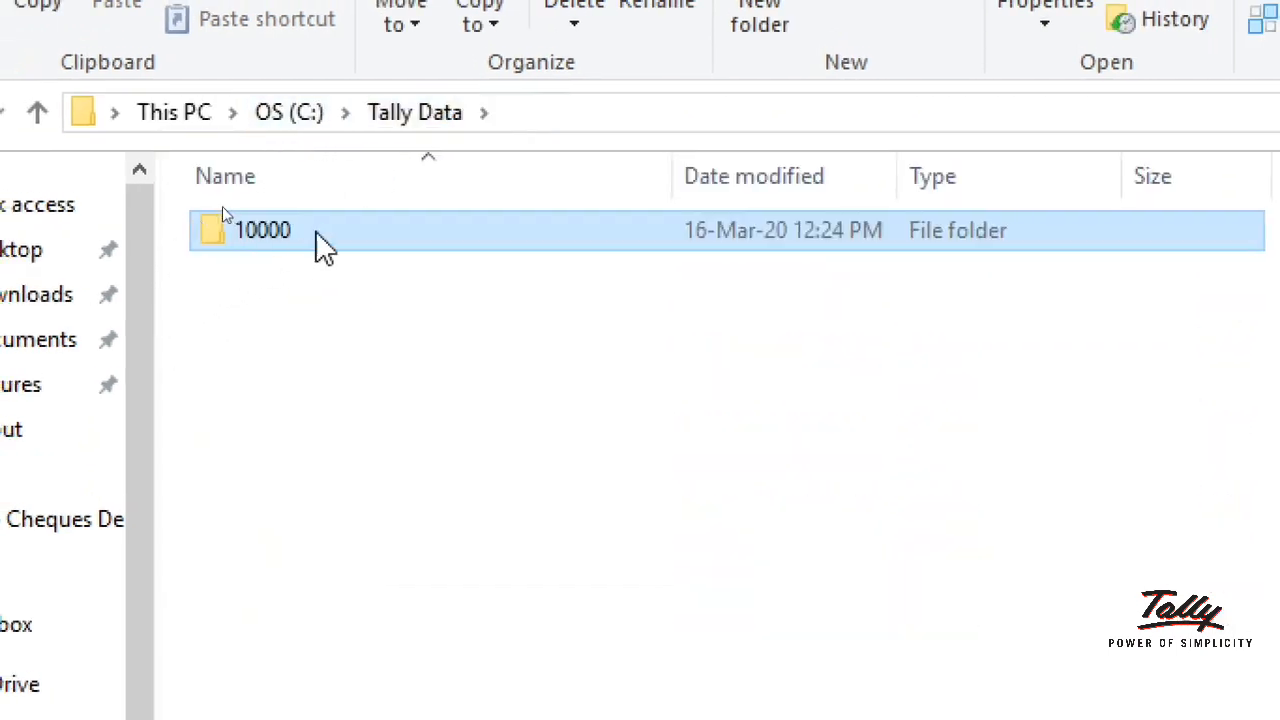
pyautogui.moveTo(227, 246)
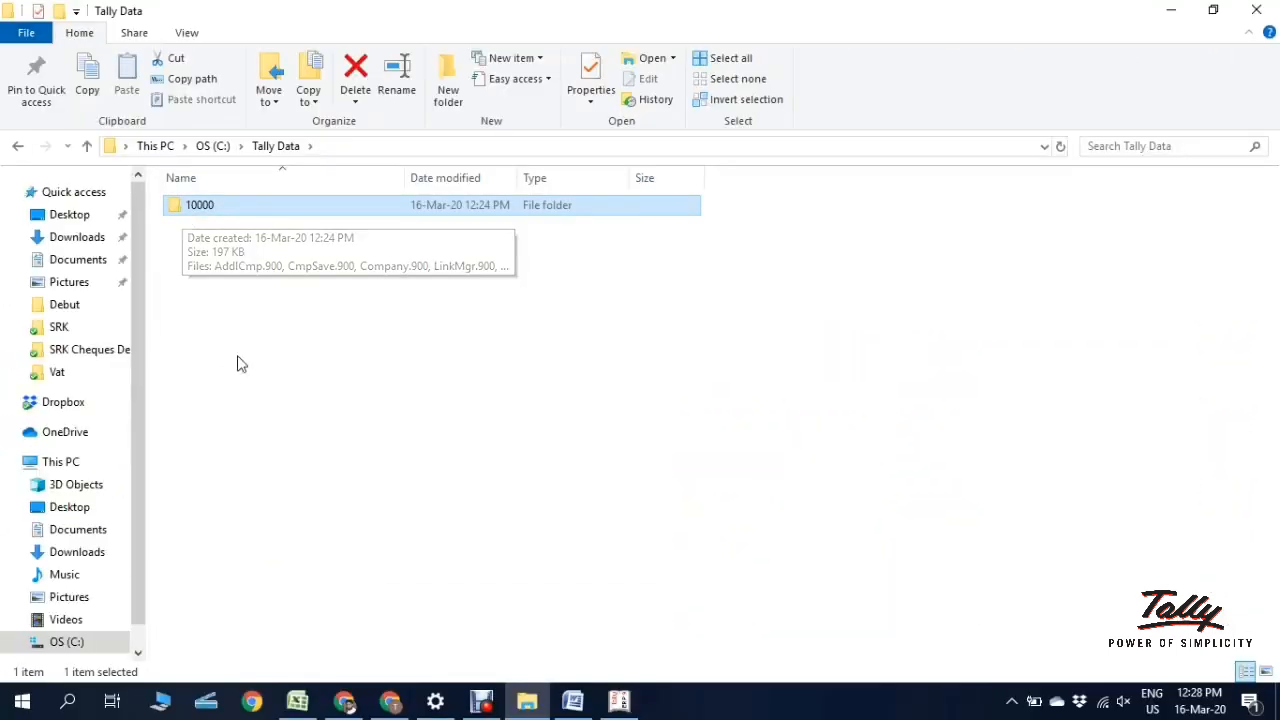
pyautogui.click(619, 703)
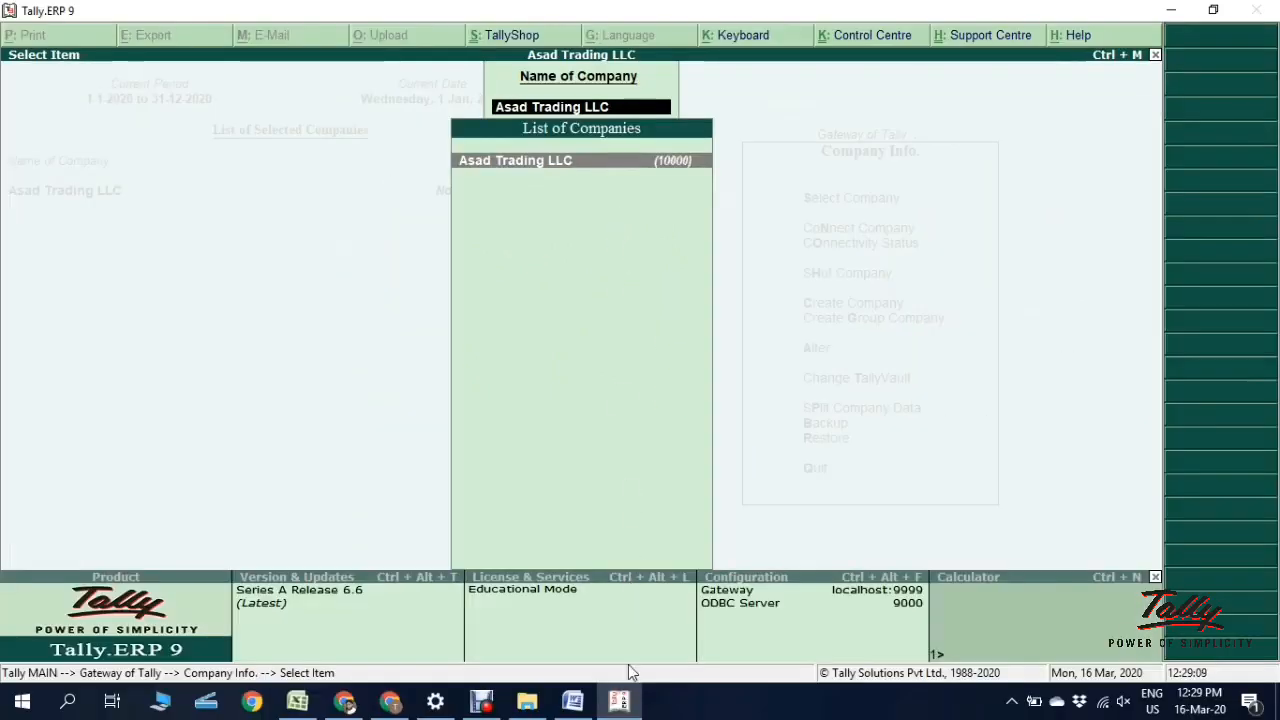
pyautogui.click(612, 711)
# Step: Briefly reveal the Word document, then restore the Tally Data folder window
pyautogui.click(543, 711)
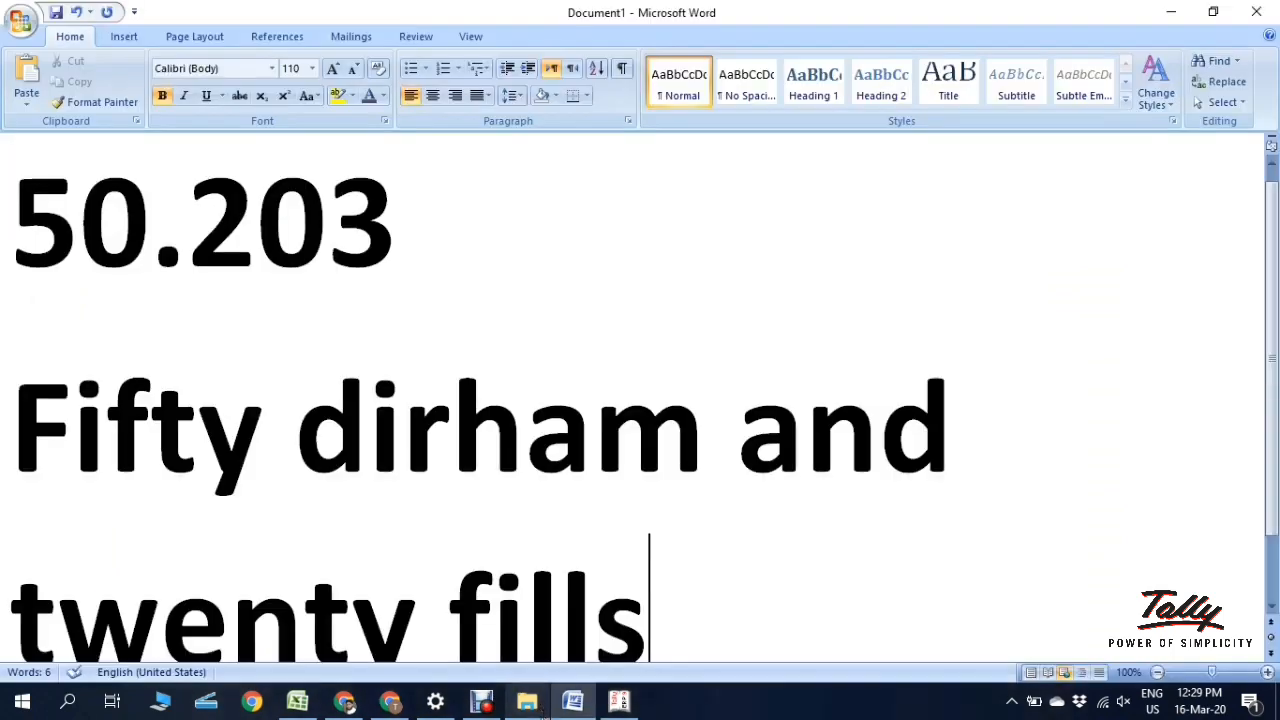
pyautogui.click(543, 713)
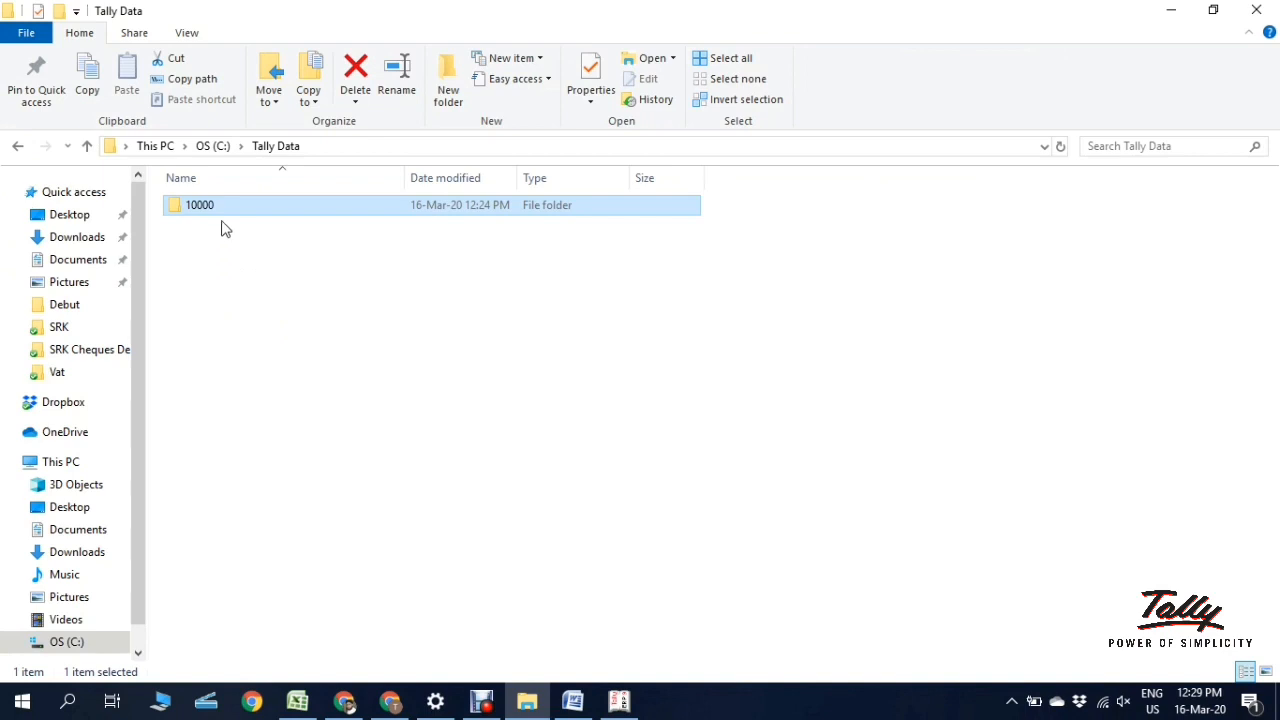
# Step: Check the 10000 company folder's context menu, dismiss it, and return to Tally.ERP 9
pyautogui.rightClick(227, 206)
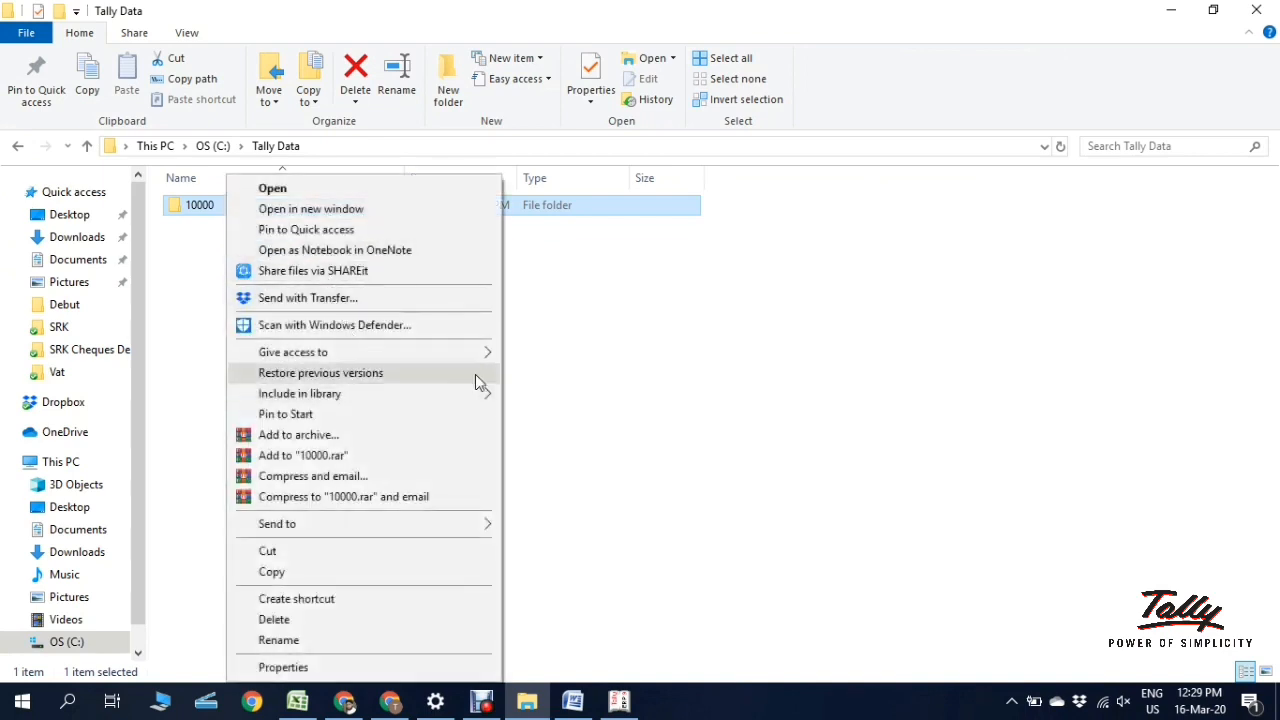
pyautogui.click(565, 385)
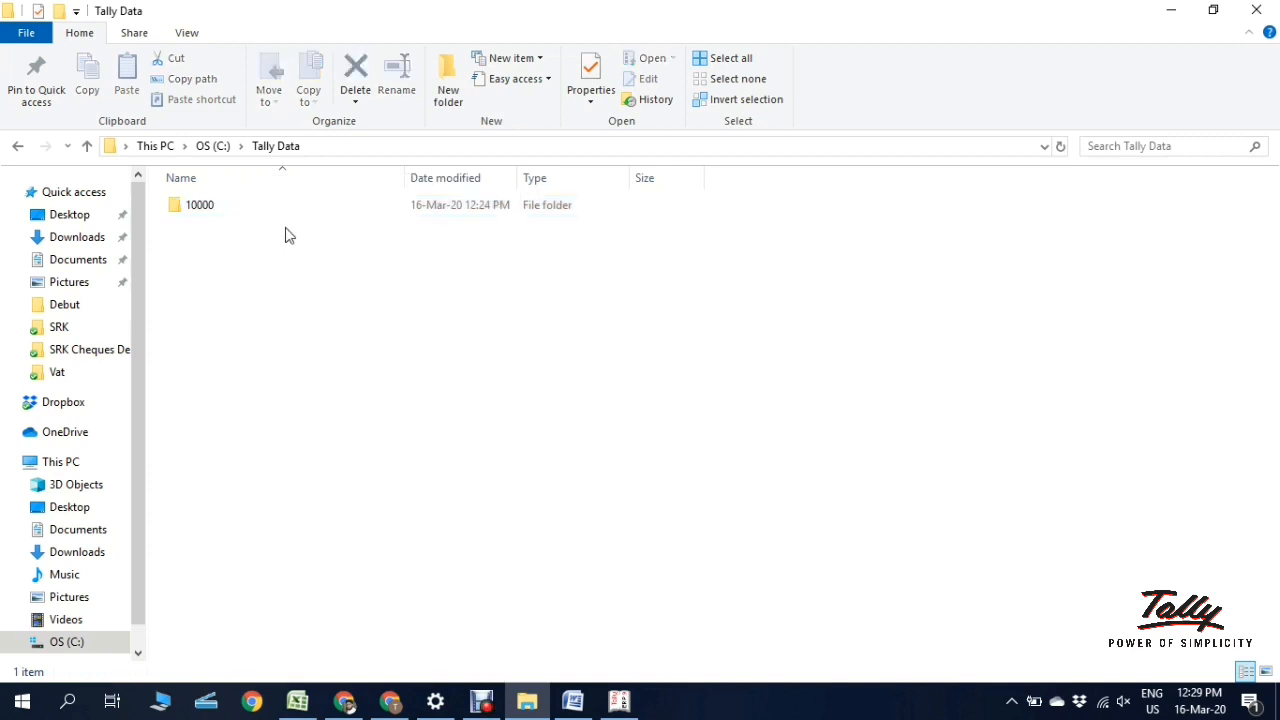
pyautogui.click(619, 702)
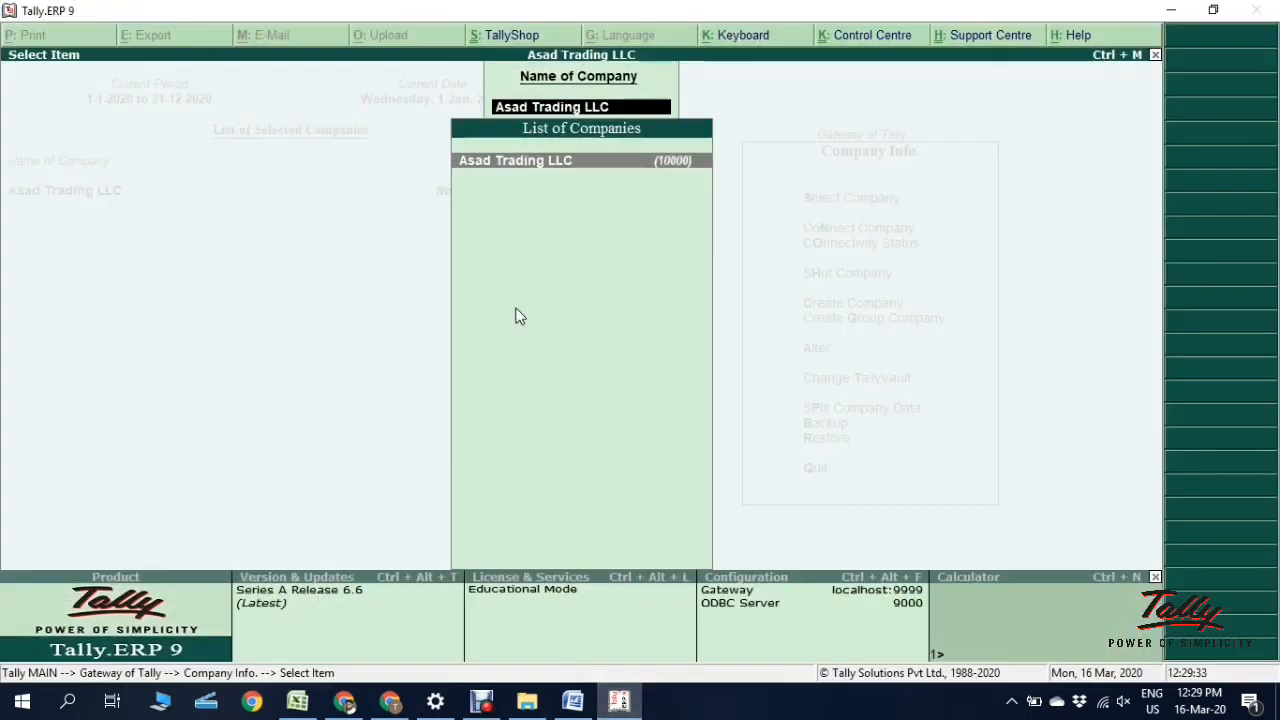
# Step: Back out to the Gateway of Tally and load Asad Trading LLC via Select Company
pyautogui.press('BackSpace')
pyautogui.press('Escape')
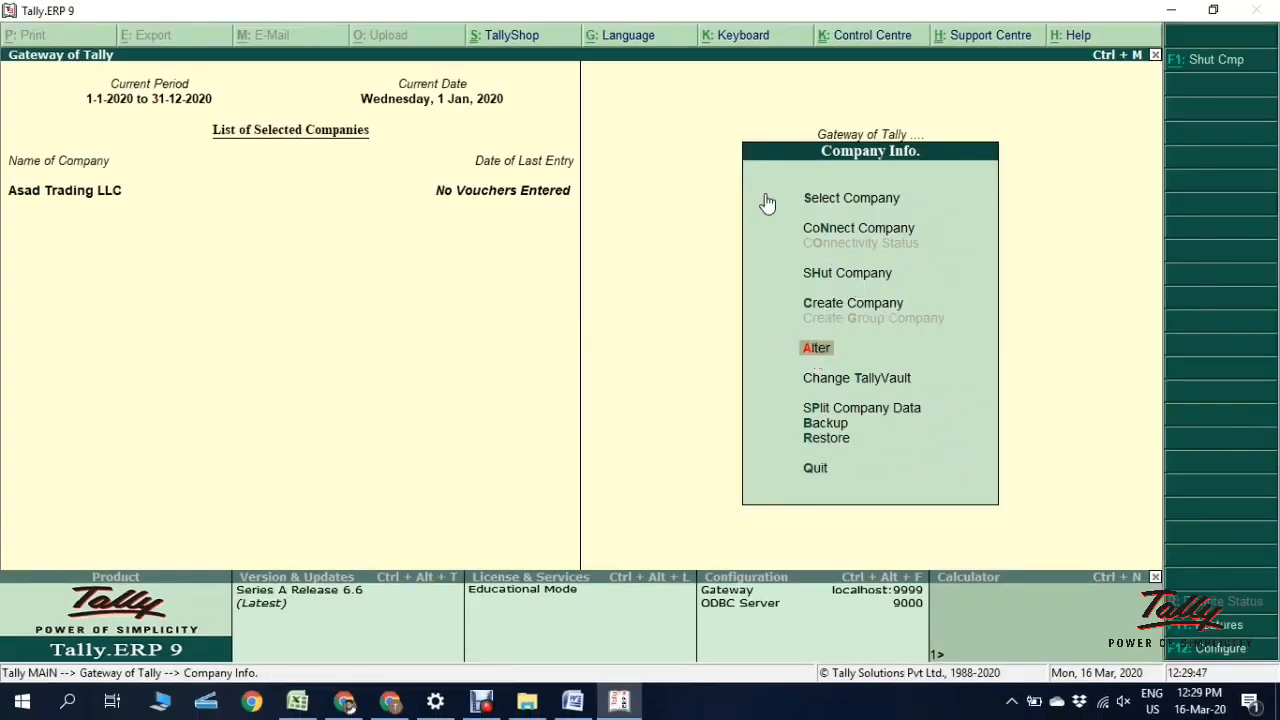
pyautogui.press('Escape')
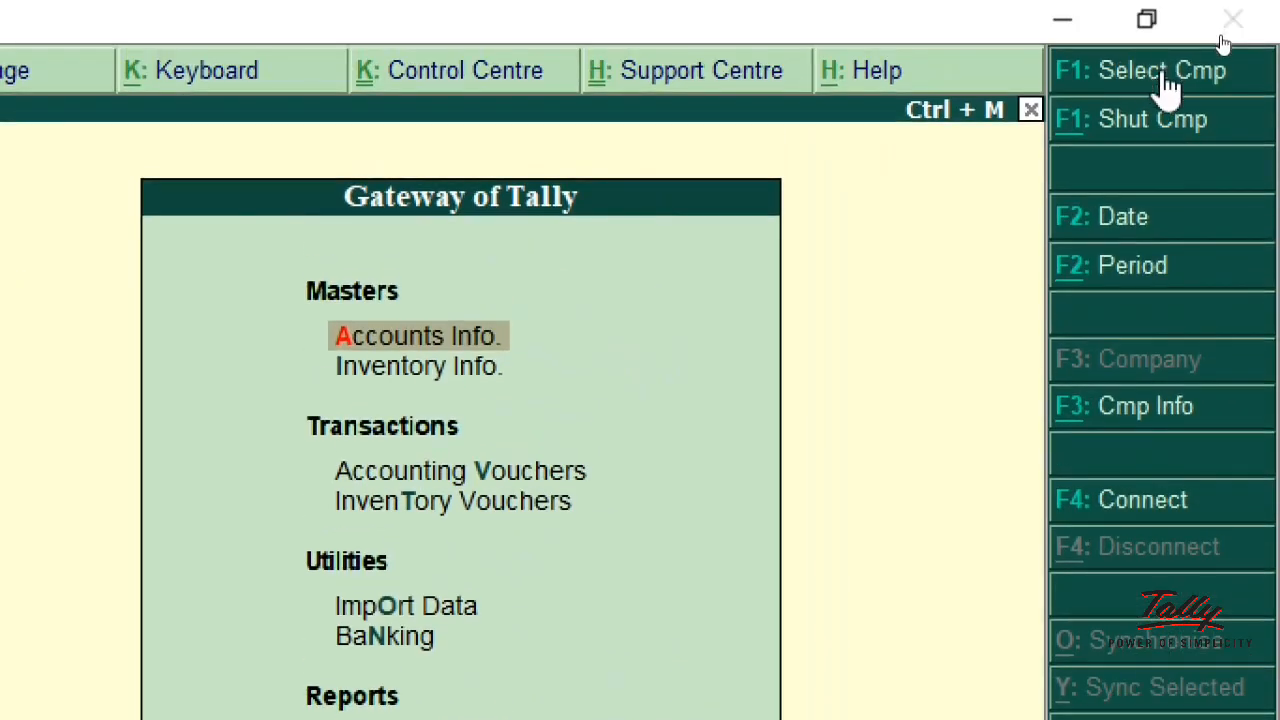
pyautogui.click(1165, 75)
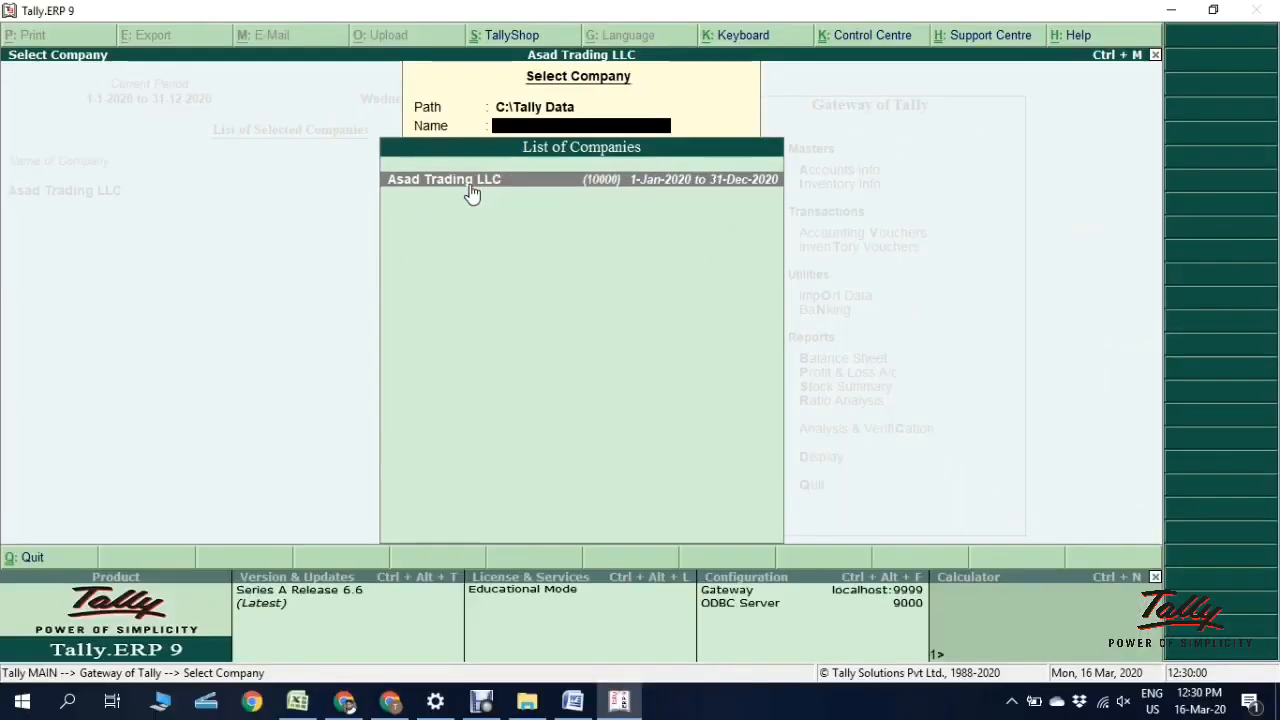
pyautogui.click(446, 200)
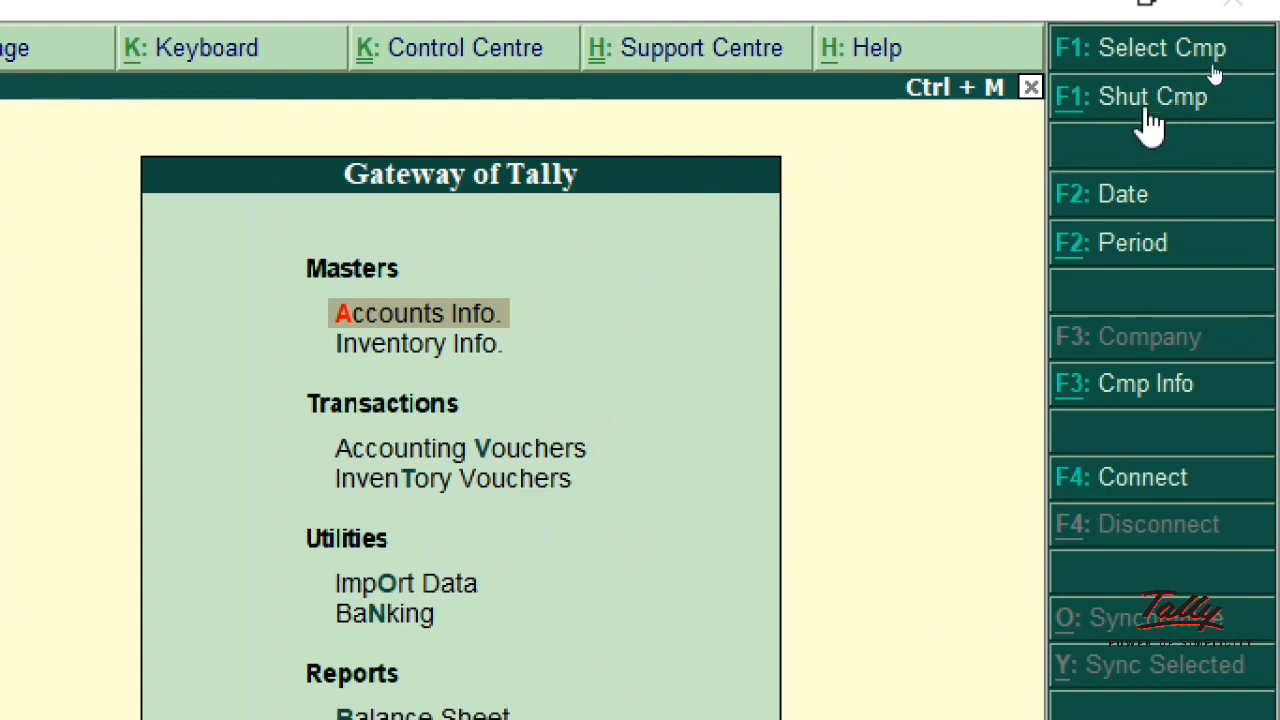
# Step: Shut Asad Trading LLC, reopen it from Select Company, and close Accounts Info
pyautogui.click(1150, 120)
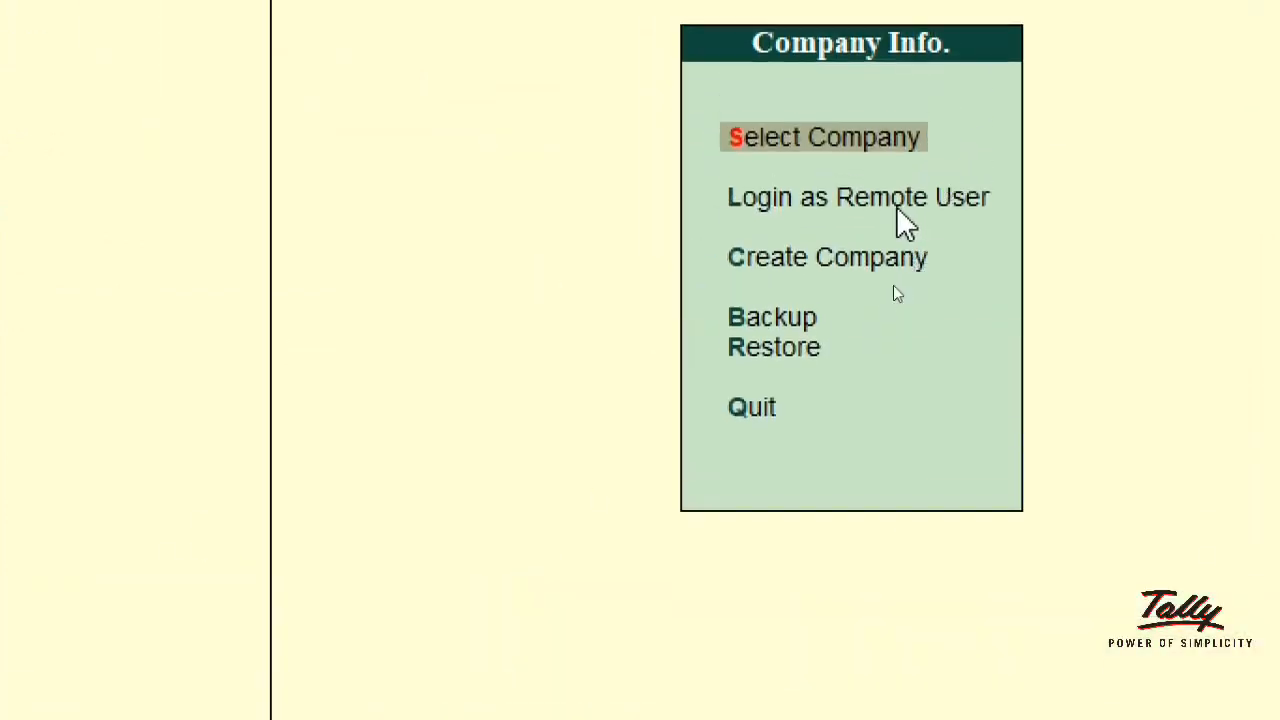
pyautogui.click(838, 132)
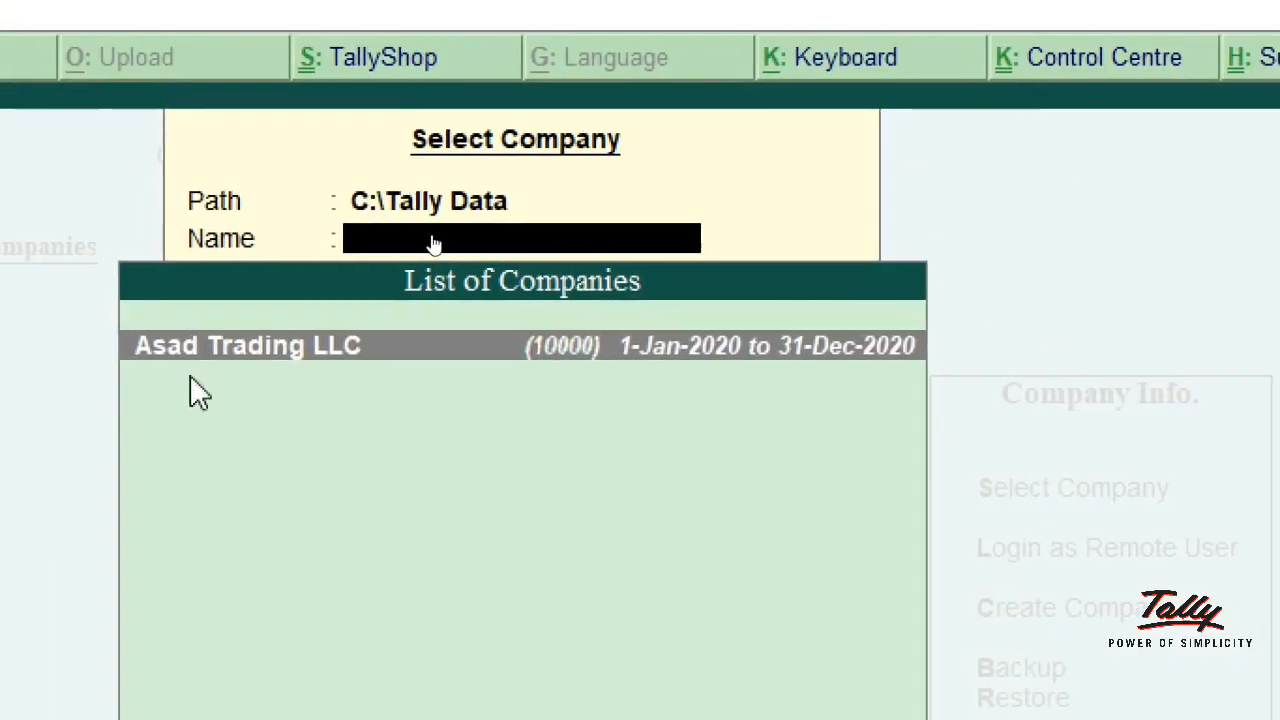
pyautogui.click(422, 350)
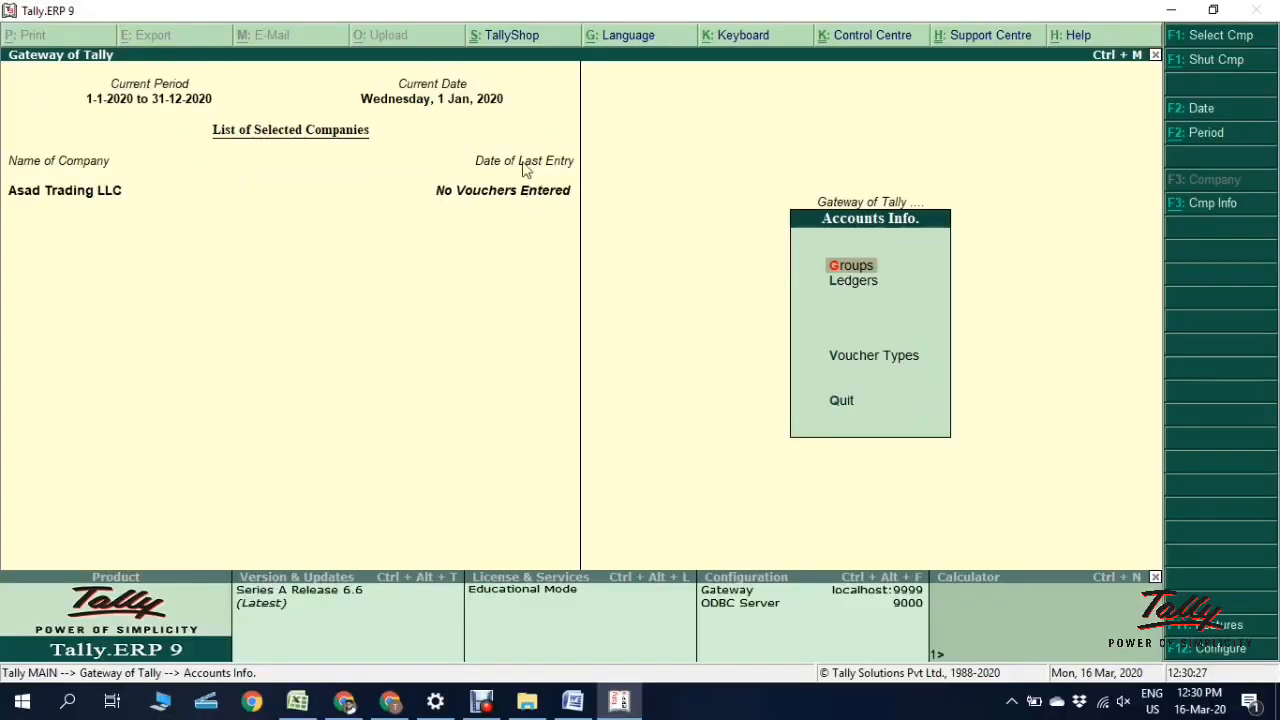
pyautogui.press('Escape')
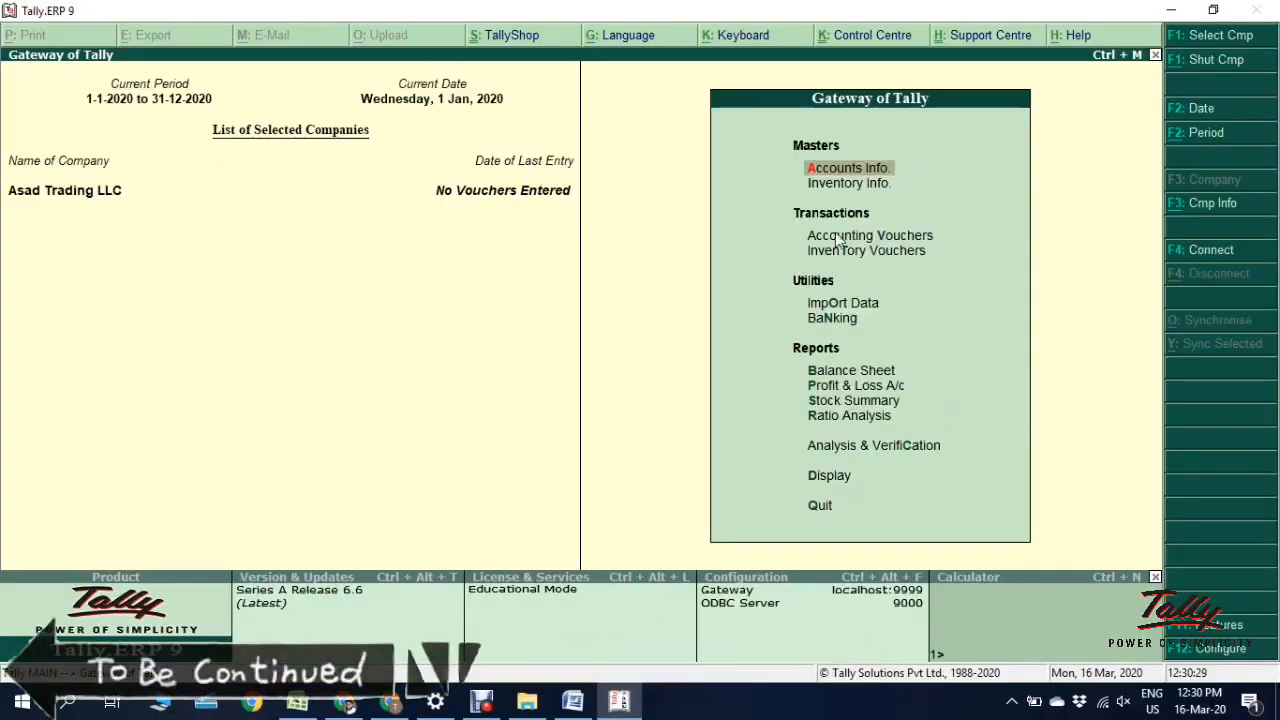